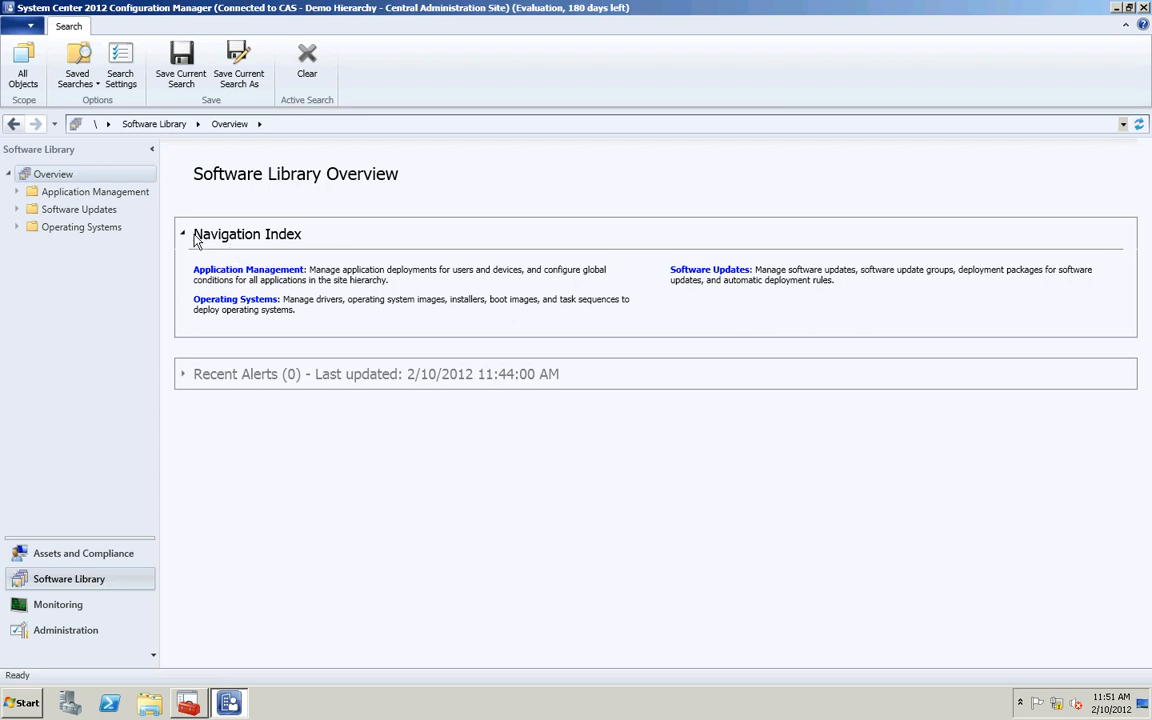
Open Packages under Application Management and start creating a package from a definition
{"action": "left_click", "coordinate": [16, 192]}
{"action": "left_click", "coordinate": [62, 229]}
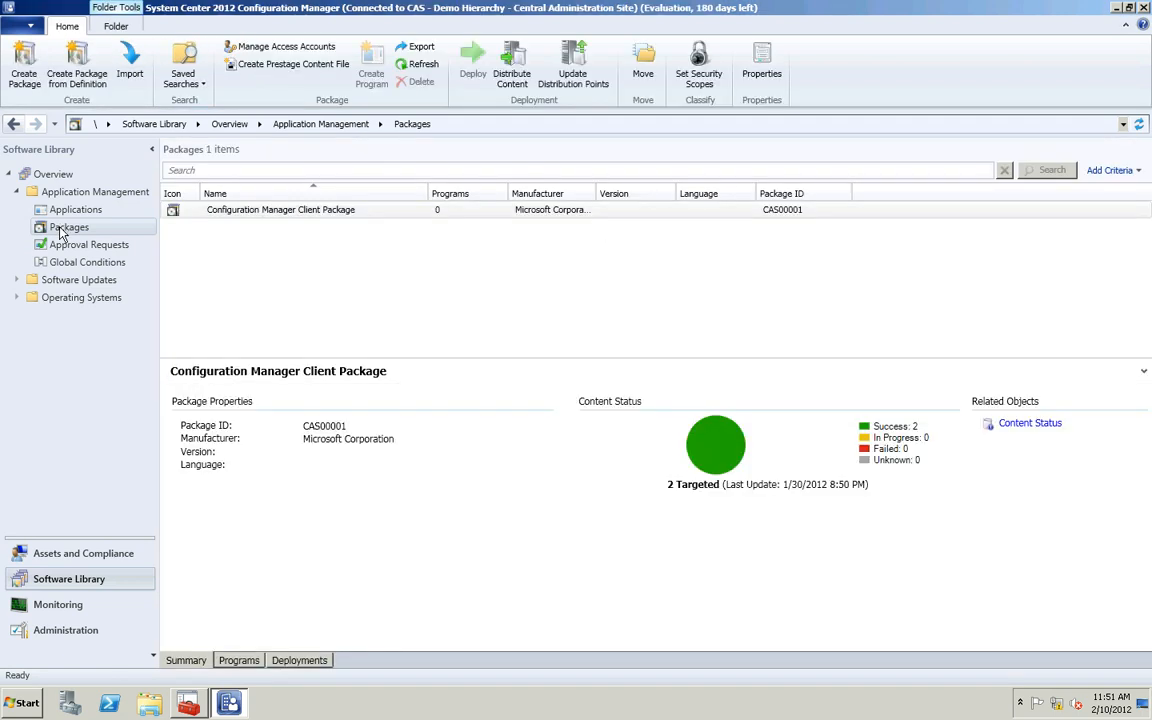
{"action": "right_click", "coordinate": [61, 231]}
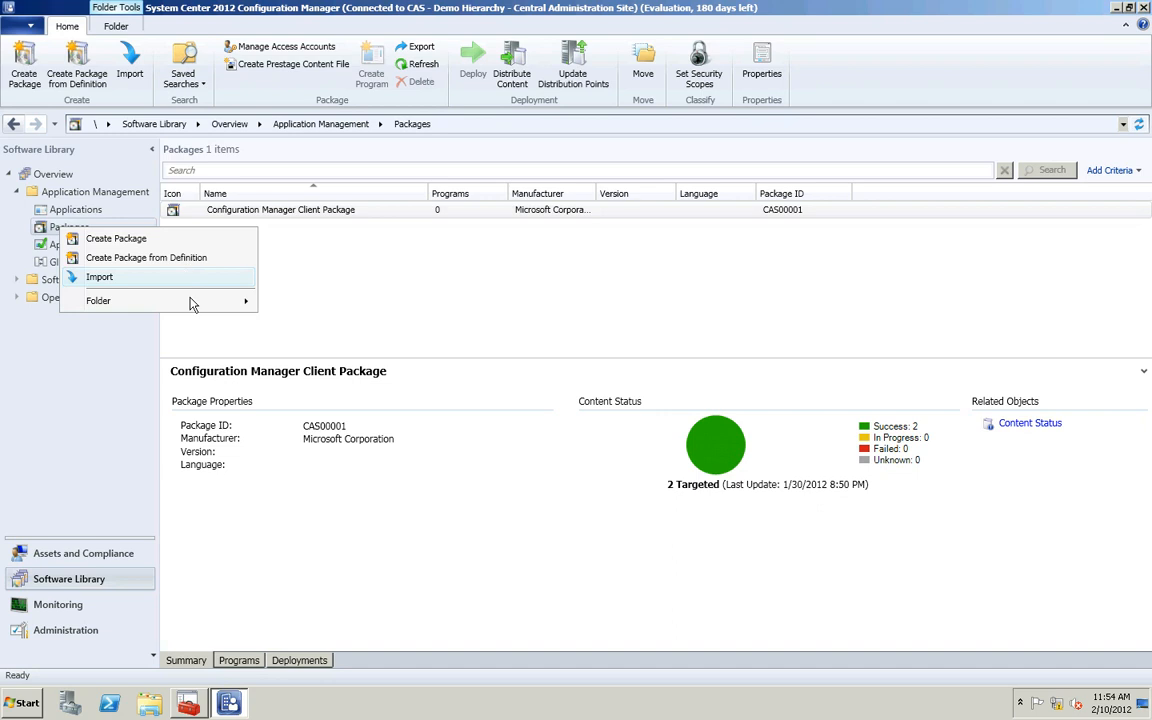
{"action": "mouse_move", "coordinate": [193, 304]}
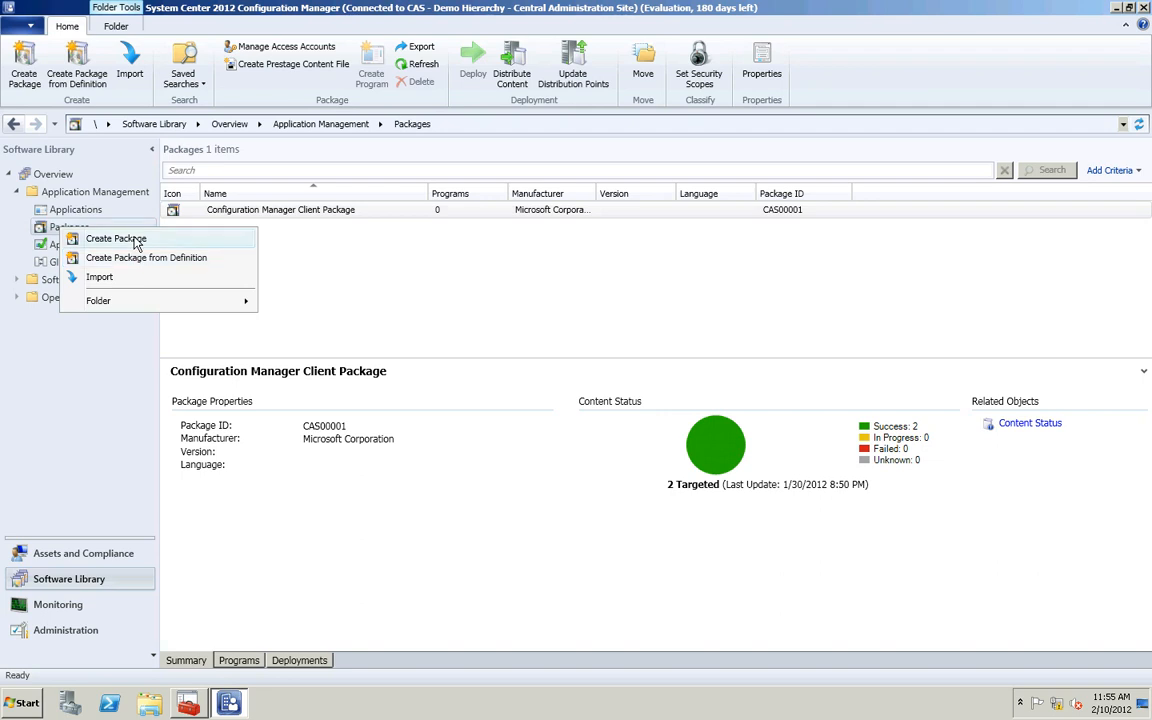
{"action": "left_click", "coordinate": [152, 259]}
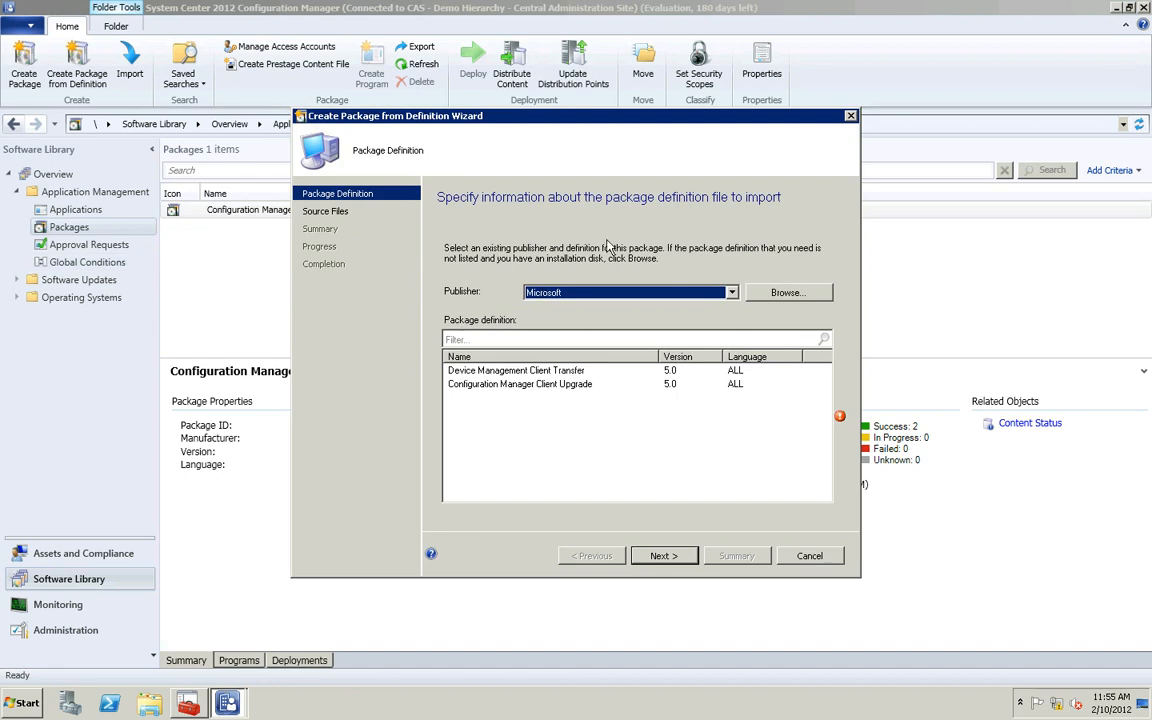
Load the wimgapi installer from C:\PackageSrc\Client as the package definition and continue to the source files settings
{"action": "left_click", "coordinate": [590, 293]}
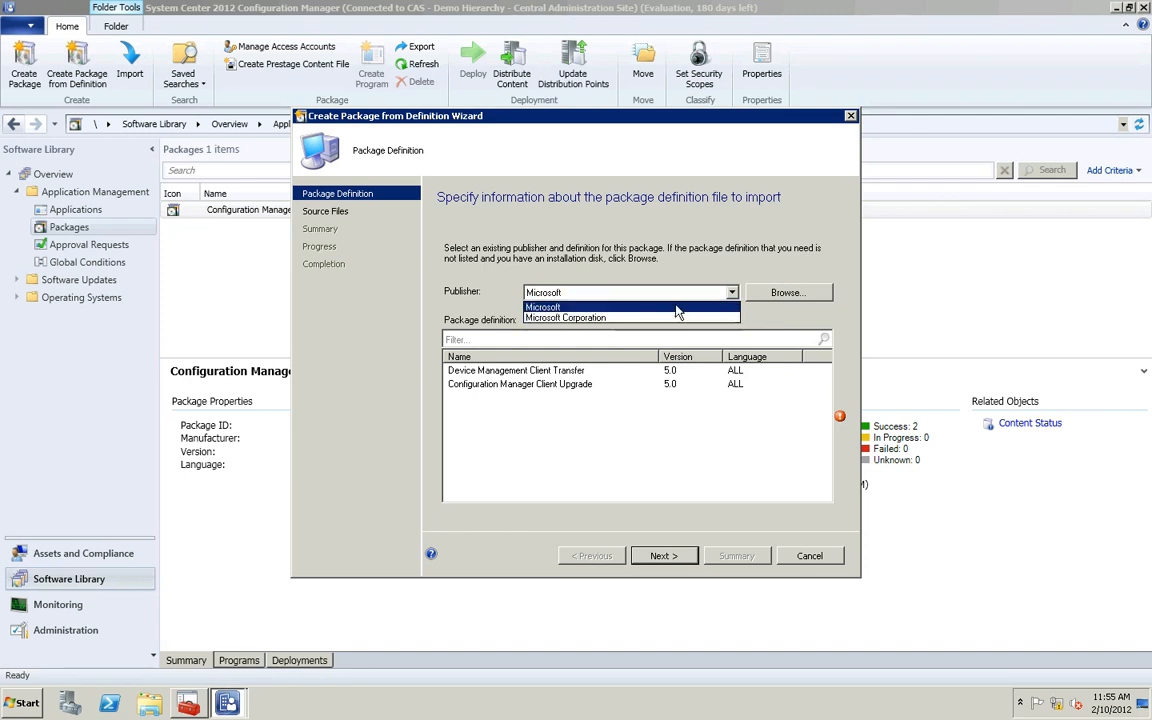
{"action": "left_click", "coordinate": [778, 295]}
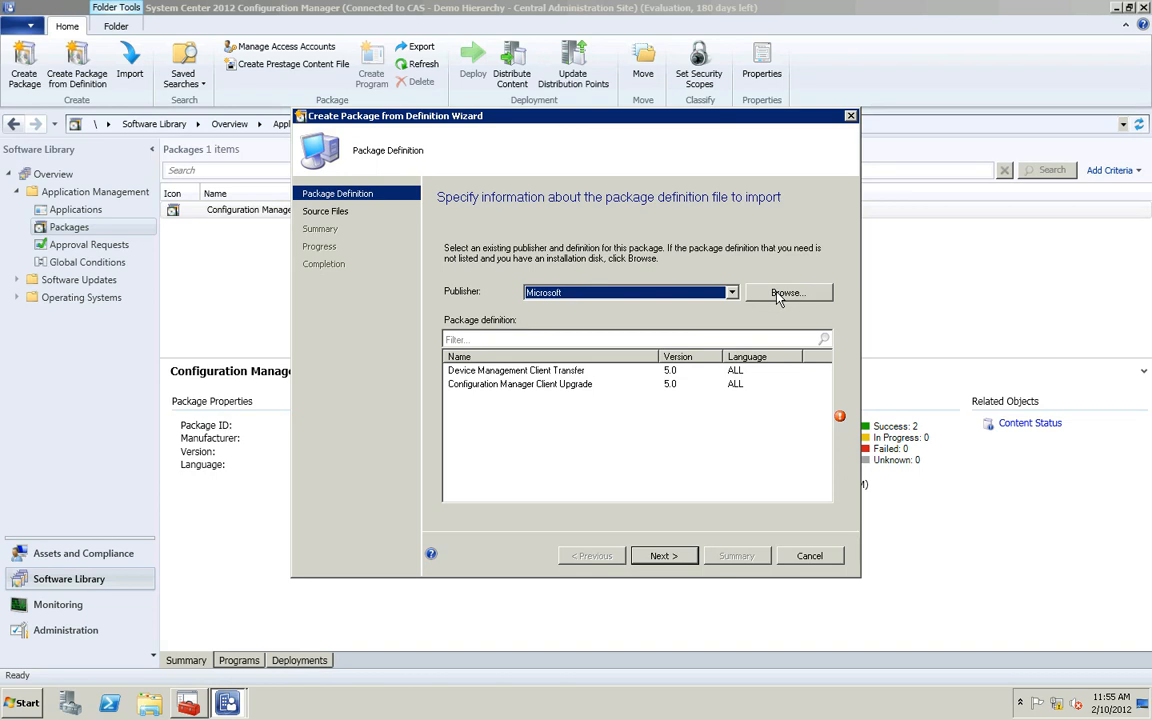
{"action": "left_click", "coordinate": [803, 300]}
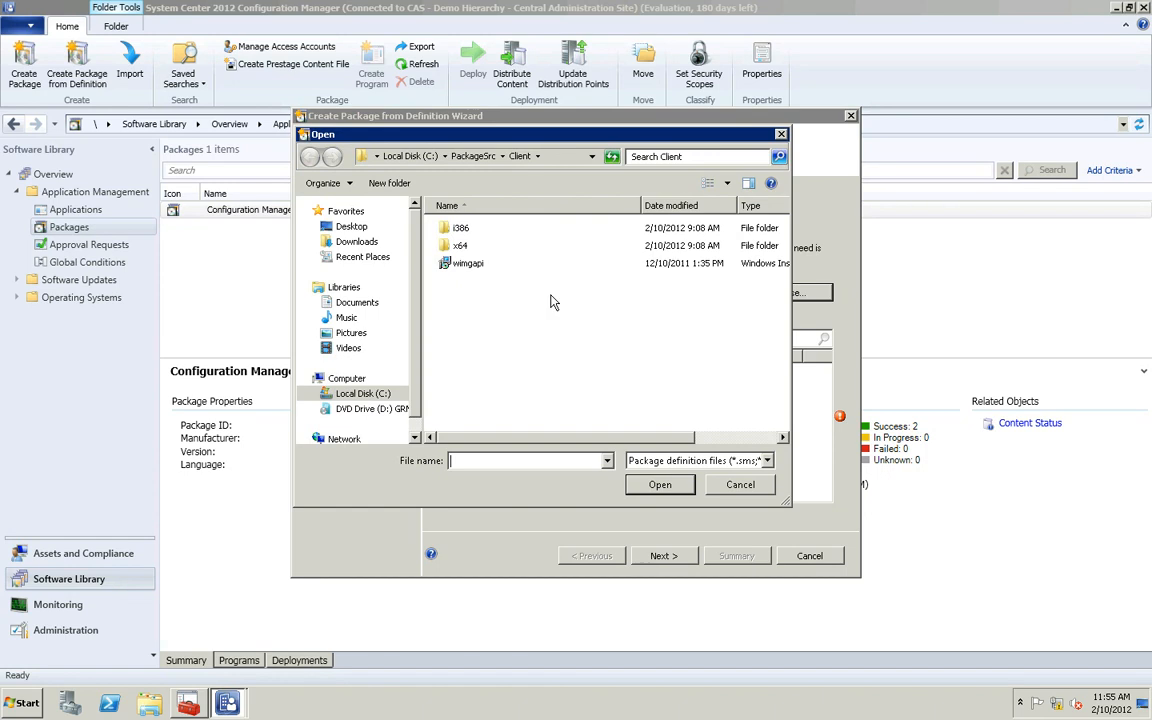
{"action": "left_click", "coordinate": [470, 265]}
{"action": "left_click", "coordinate": [660, 484]}
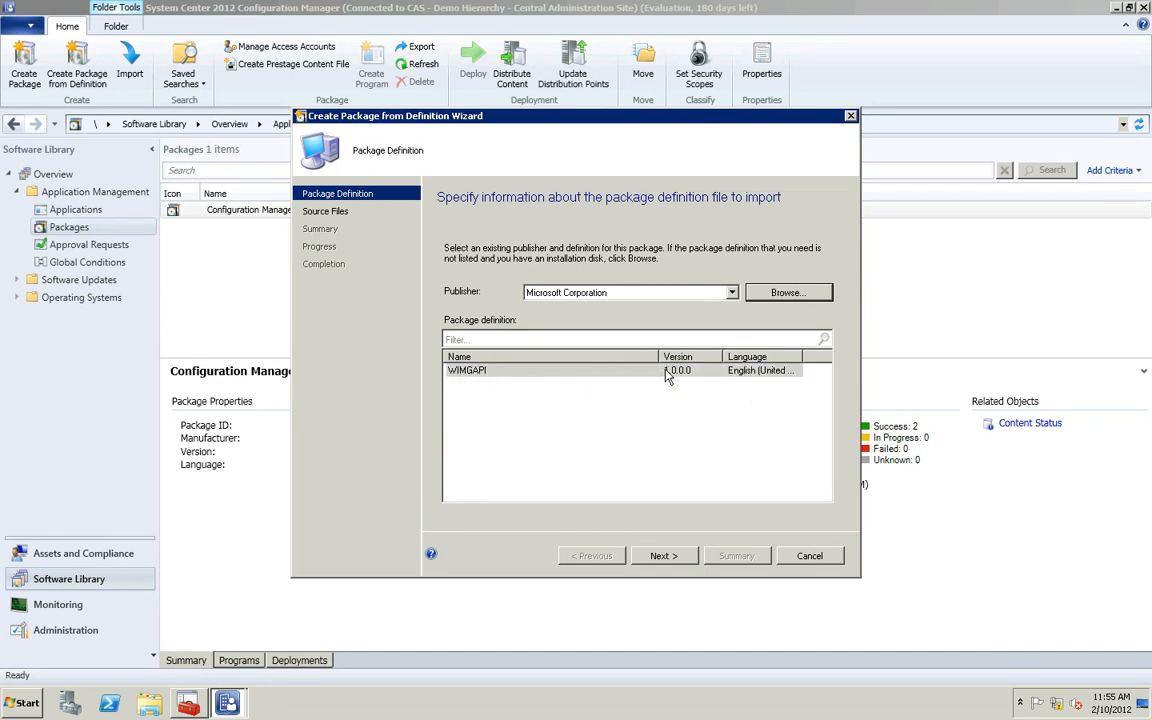
{"action": "left_click", "coordinate": [665, 556]}
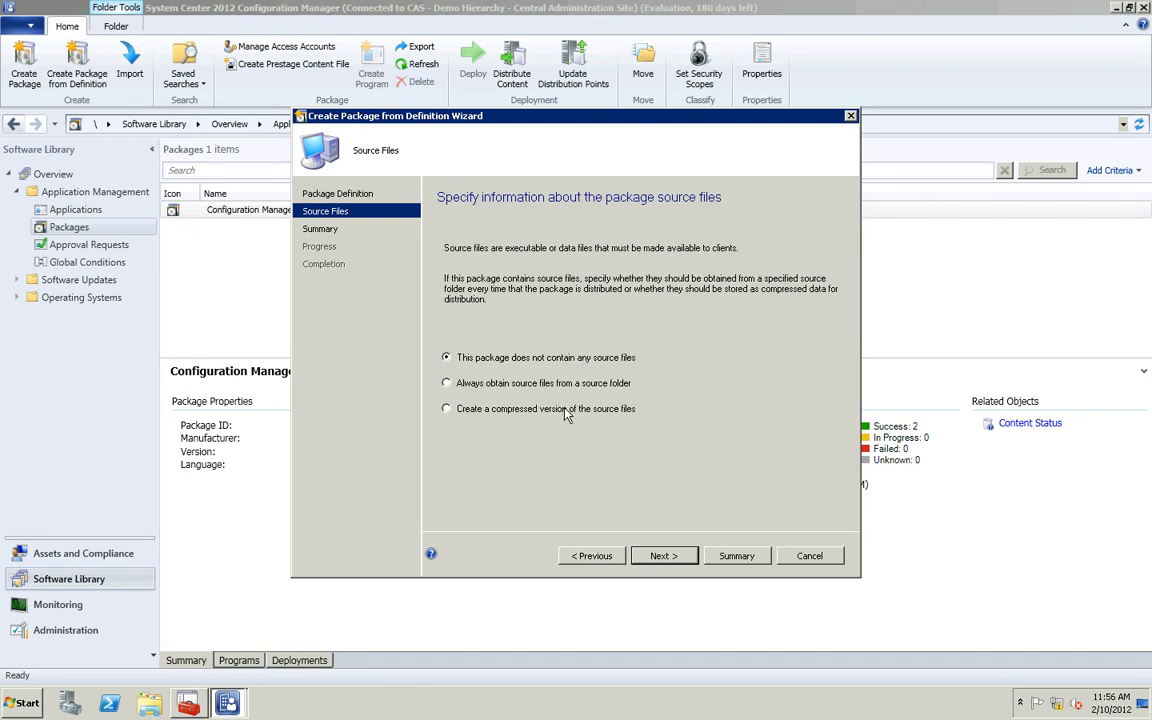
Specify that the package does not contain any source files and complete the package creation
{"action": "left_click", "coordinate": [510, 380]}
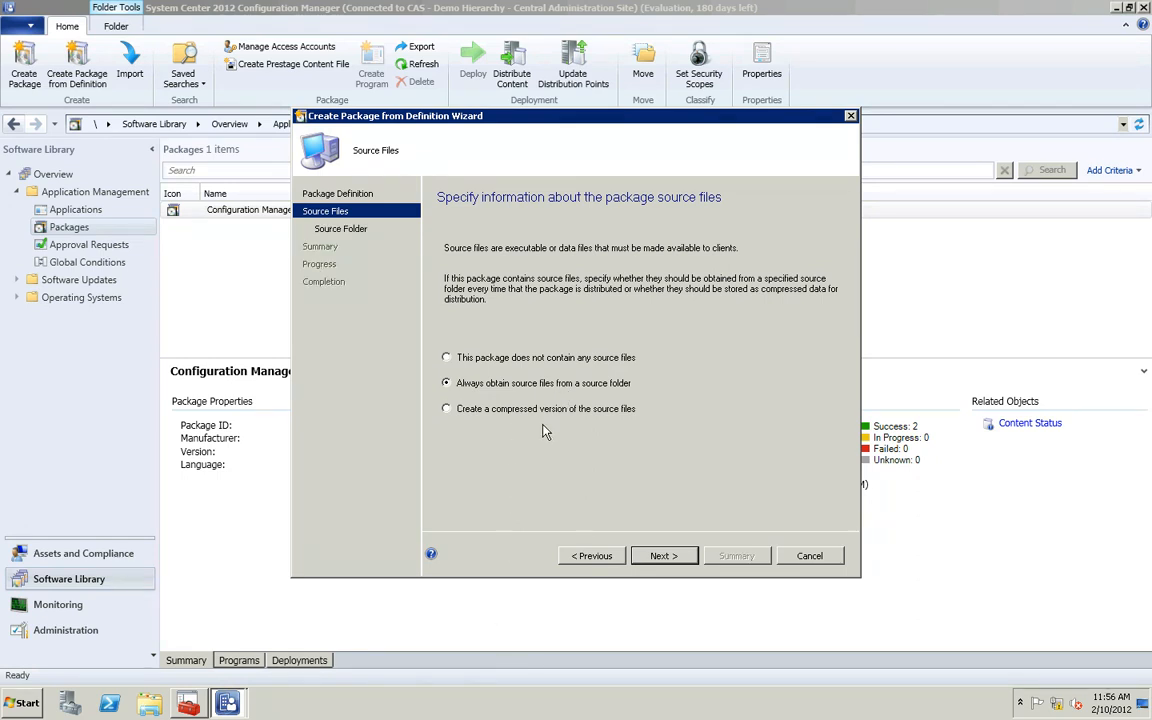
{"action": "left_click", "coordinate": [577, 362]}
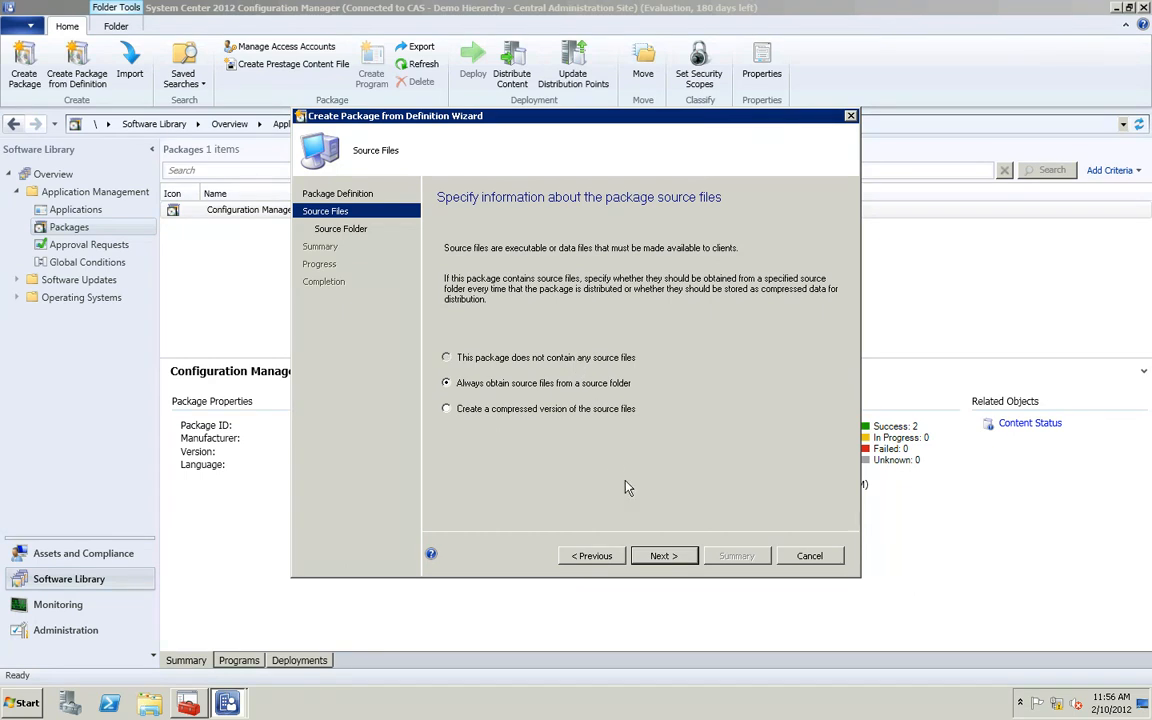
{"action": "left_click", "coordinate": [664, 555]}
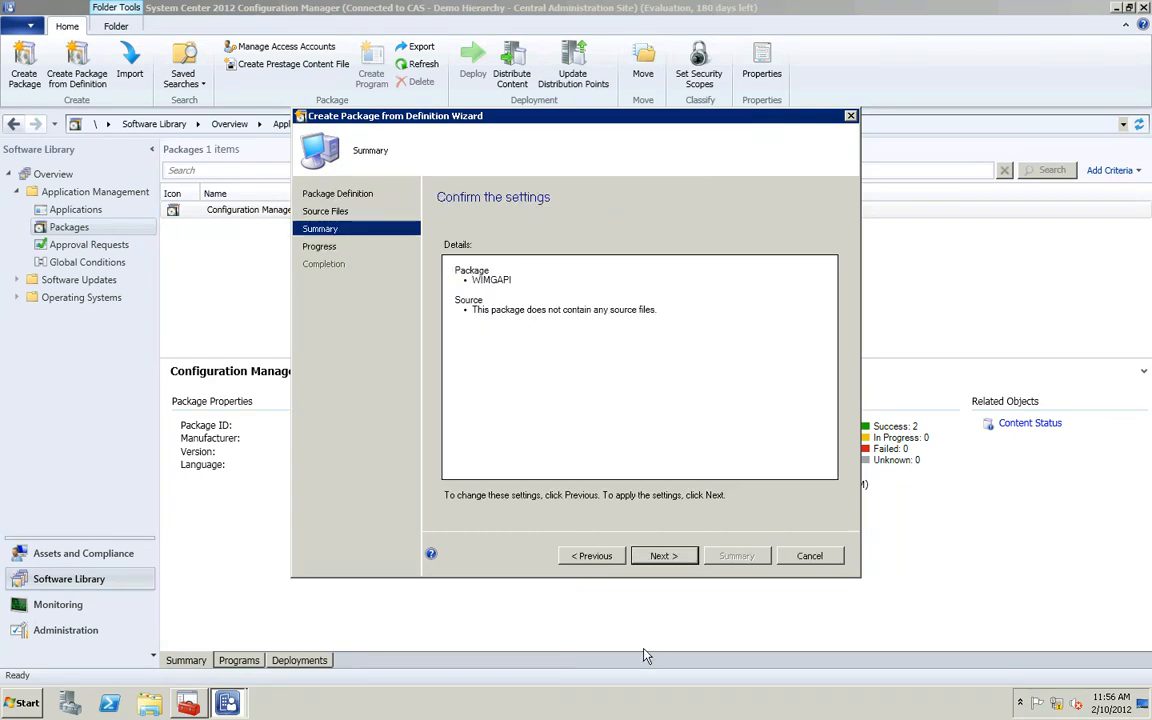
{"action": "left_click", "coordinate": [664, 555]}
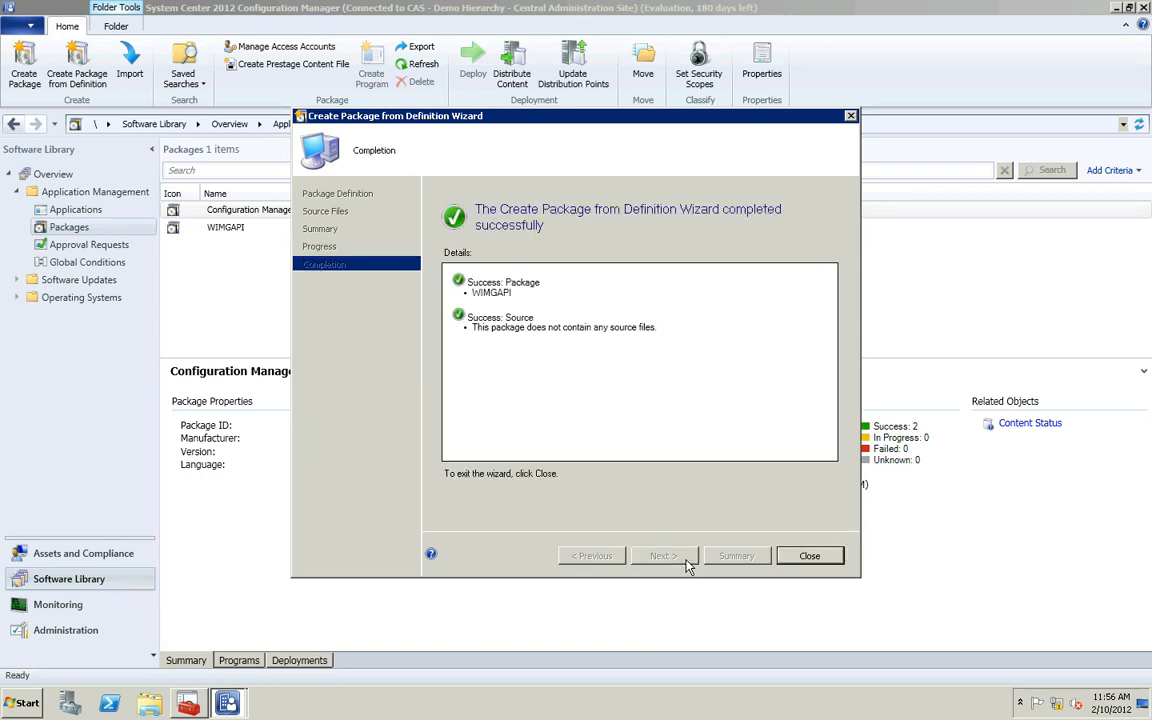
{"action": "left_click", "coordinate": [809, 556]}
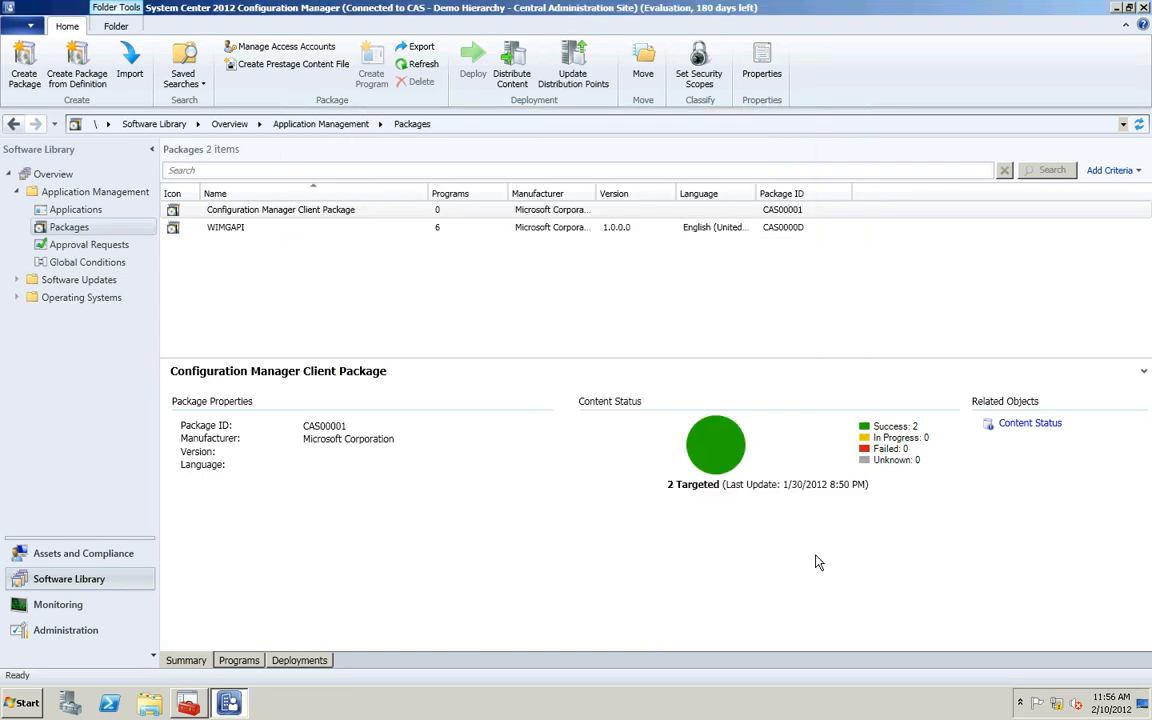
Examine the programs of the WIMGAPI package, including the per-system and per-user uninstall entries
{"action": "left_click", "coordinate": [440, 233]}
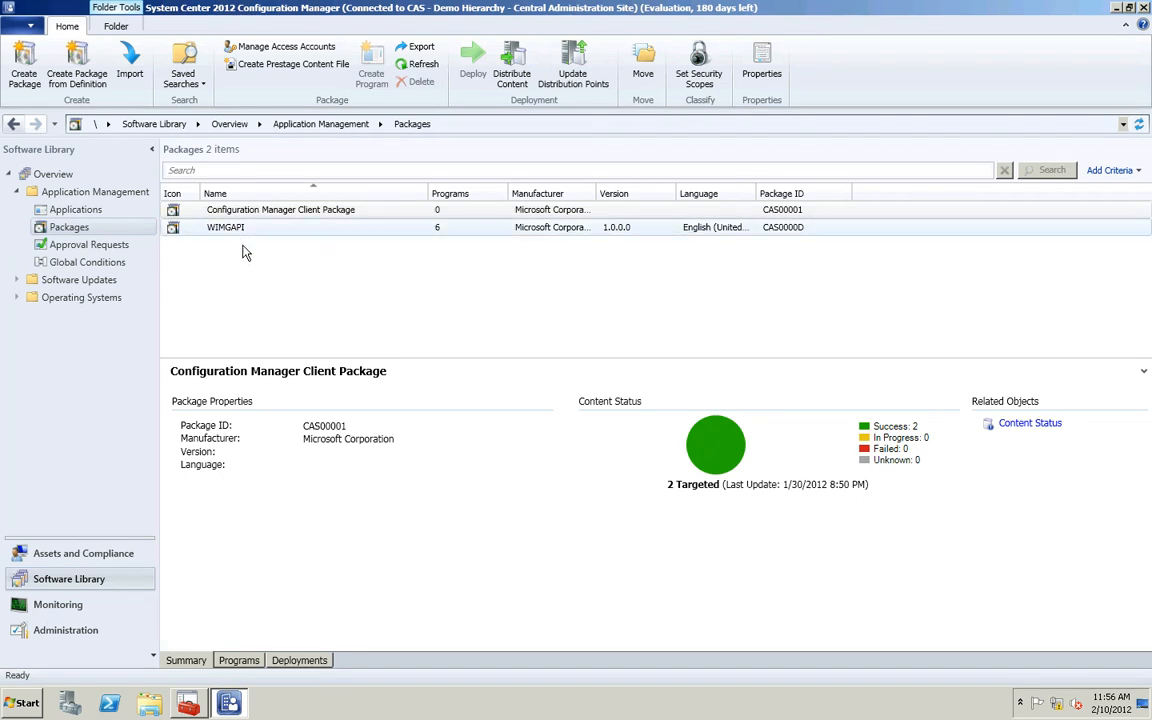
{"action": "left_click", "coordinate": [240, 661]}
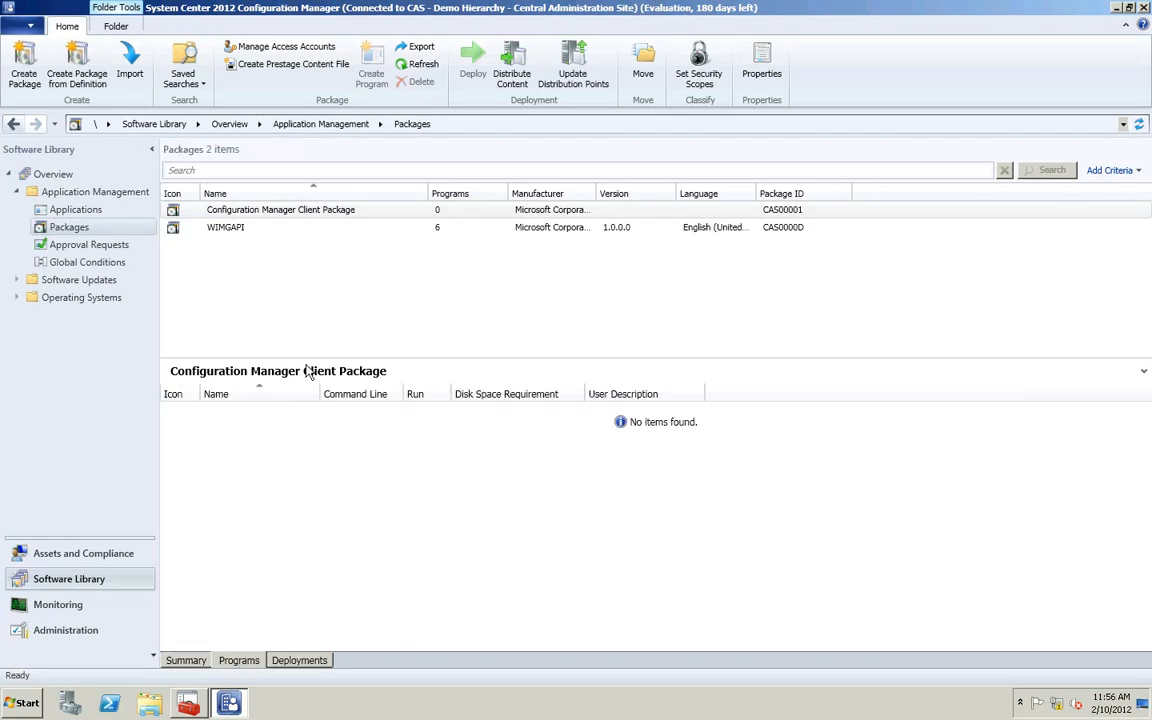
{"action": "left_click", "coordinate": [245, 228]}
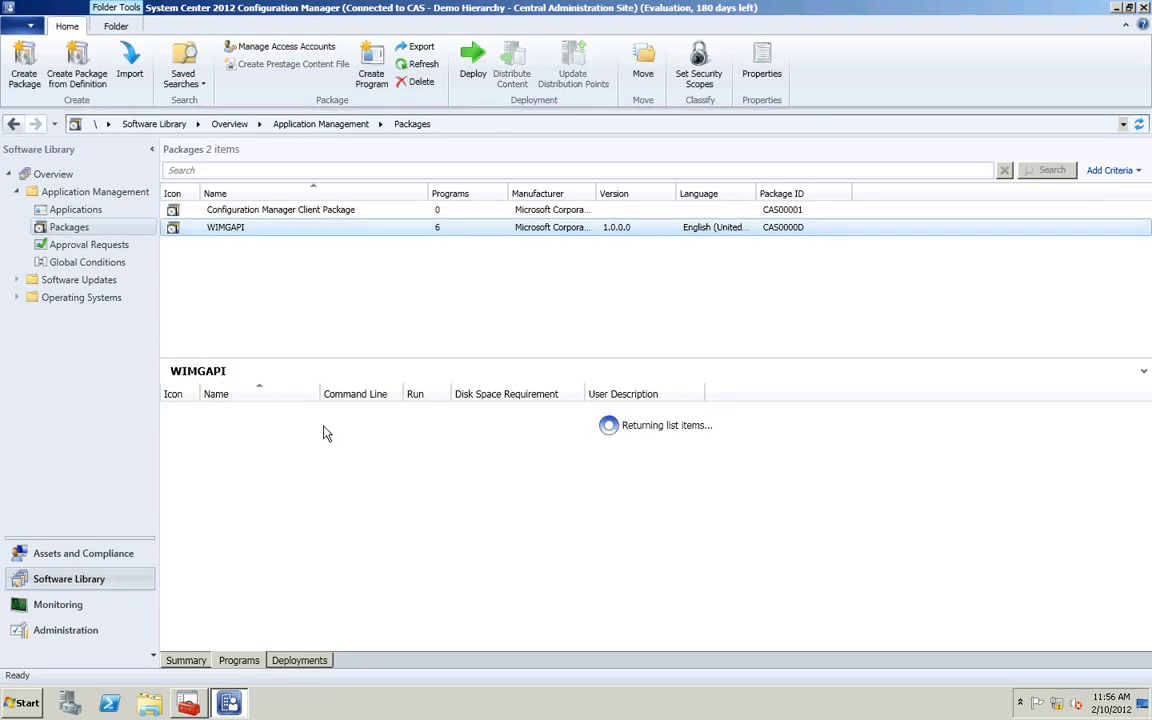
{"action": "left_click", "coordinate": [325, 432]}
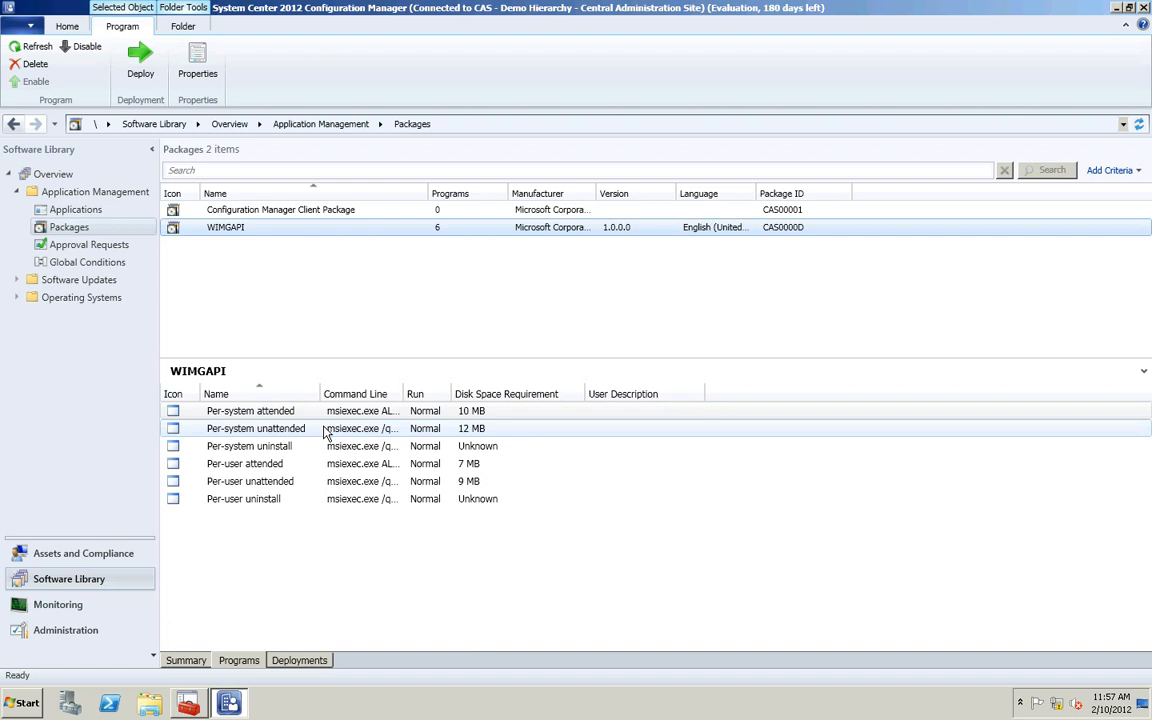
{"action": "left_click", "coordinate": [271, 448]}
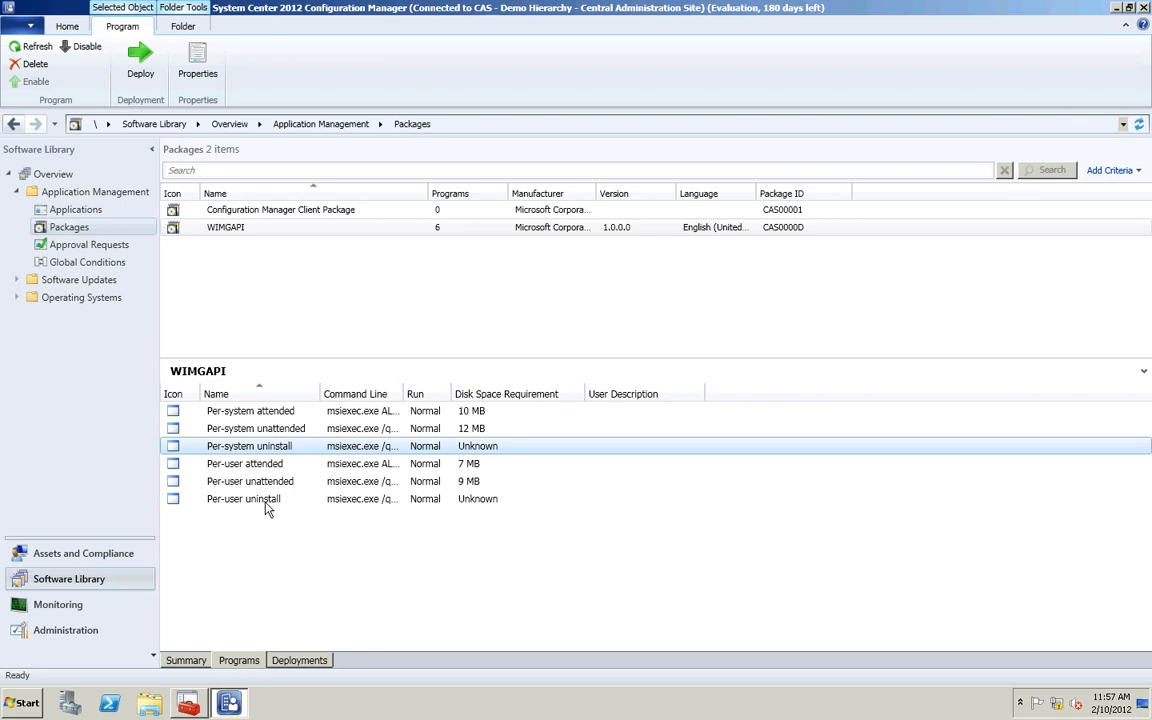
{"action": "left_click", "coordinate": [267, 505]}
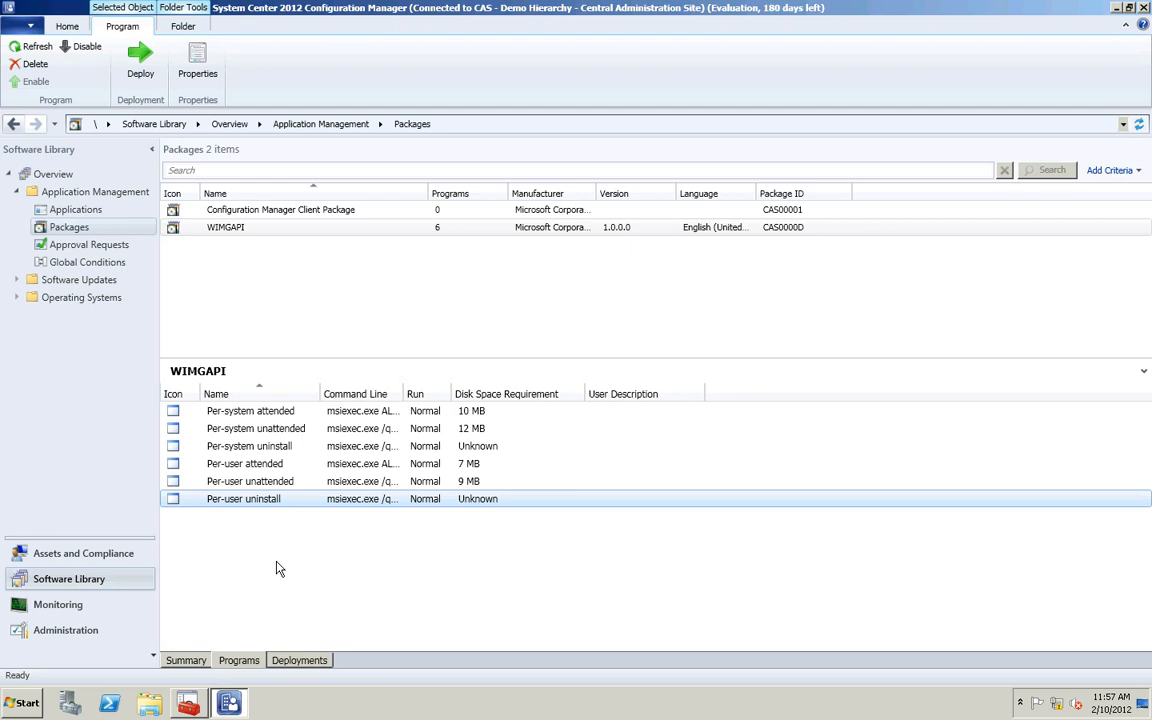
Start a new package named Sample Package 1 and specify that it contains source files
{"action": "right_click", "coordinate": [68, 231]}
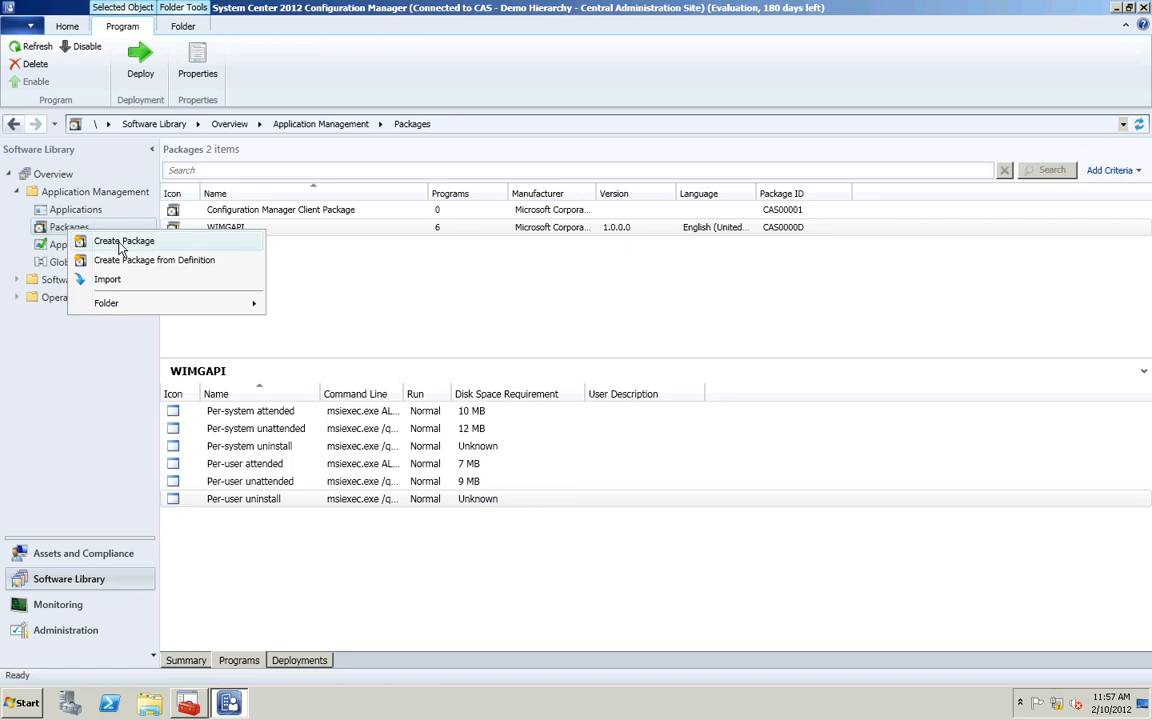
{"action": "left_click", "coordinate": [121, 246]}
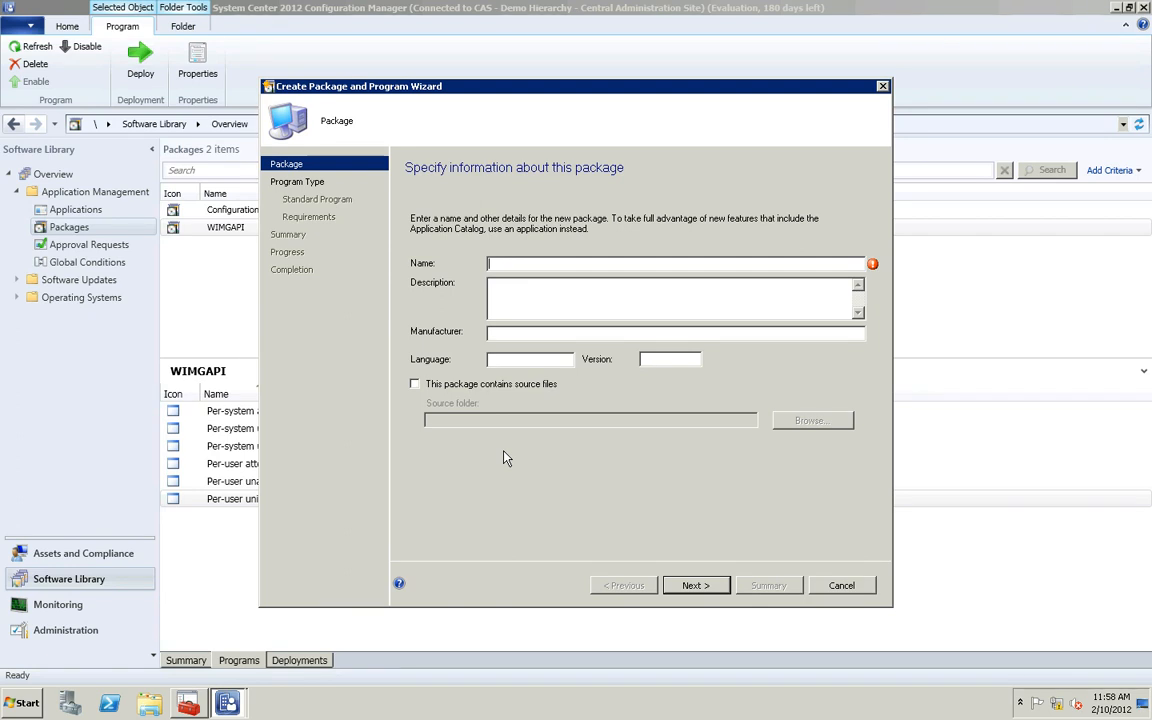
{"action": "type", "text": "Sample Package 1"}
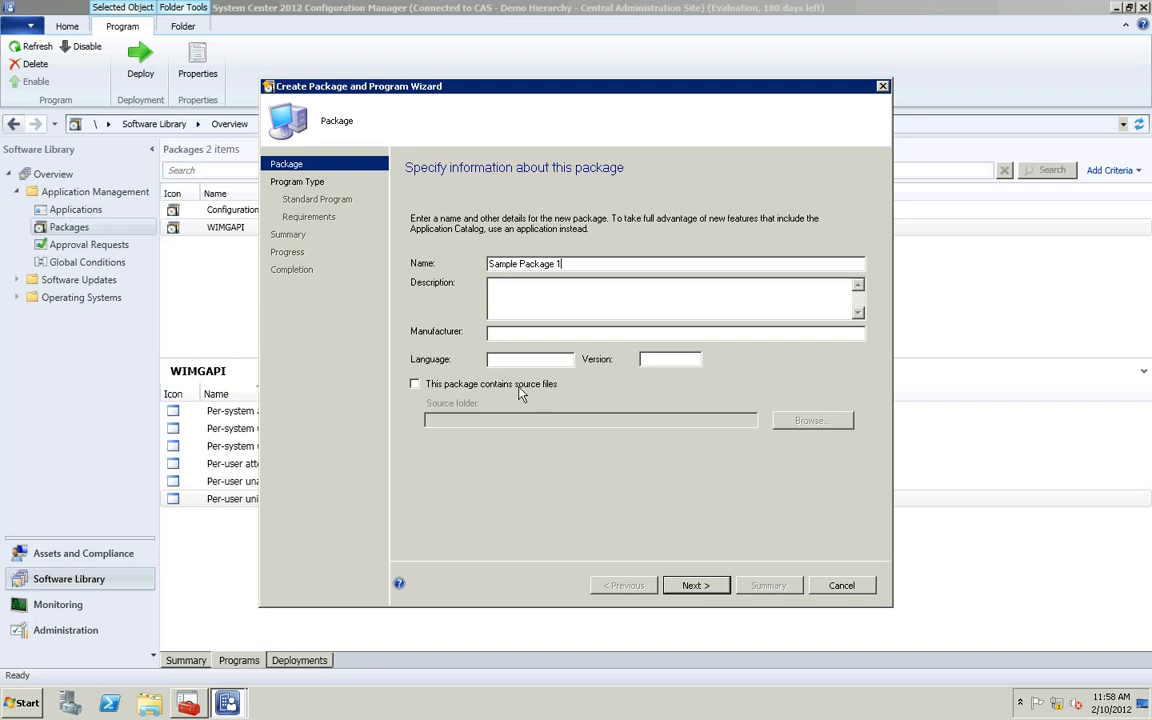
{"action": "left_click", "coordinate": [416, 386]}
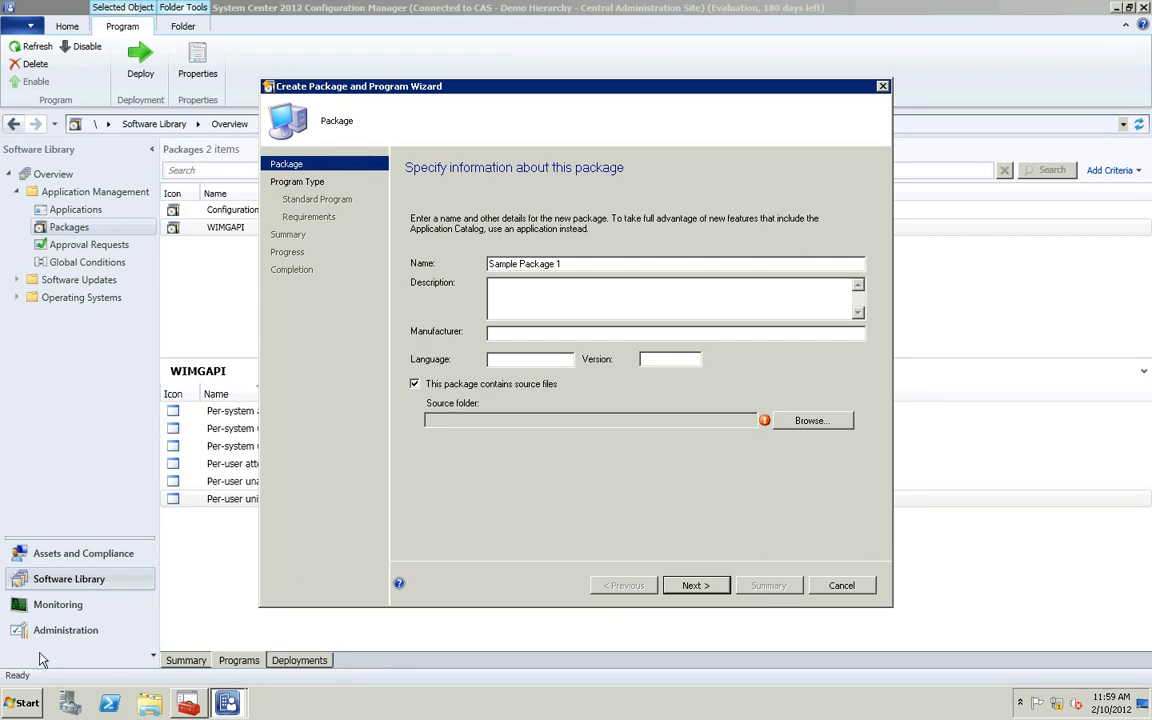
Switch to Windows Explorer and examine the source files in C:\PackageSrc\Client, selecting the ccmsetup application
{"action": "left_click", "coordinate": [22, 704]}
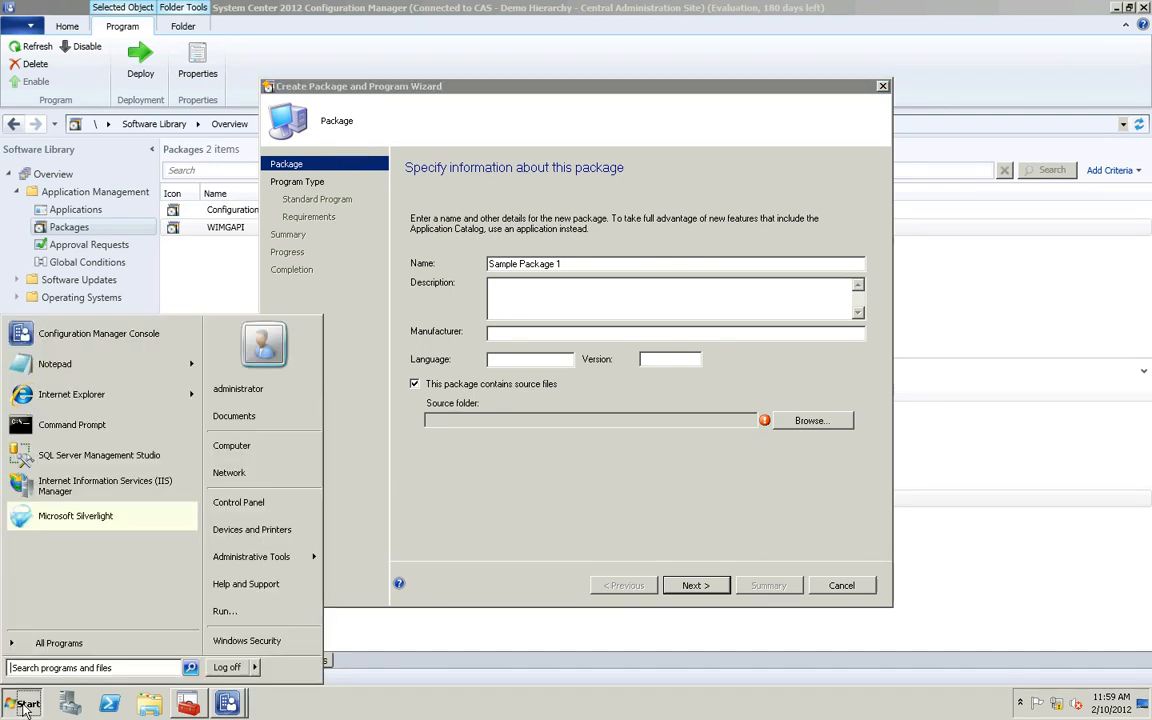
{"action": "left_click", "coordinate": [261, 454]}
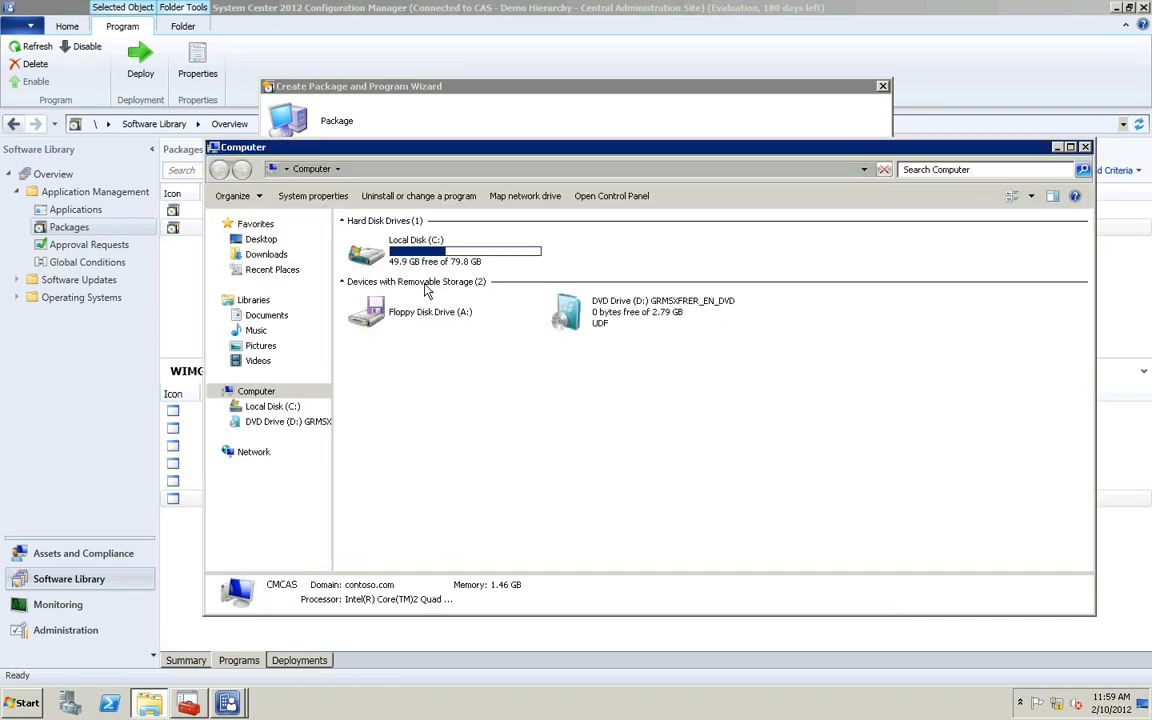
{"action": "left_click", "coordinate": [417, 262]}
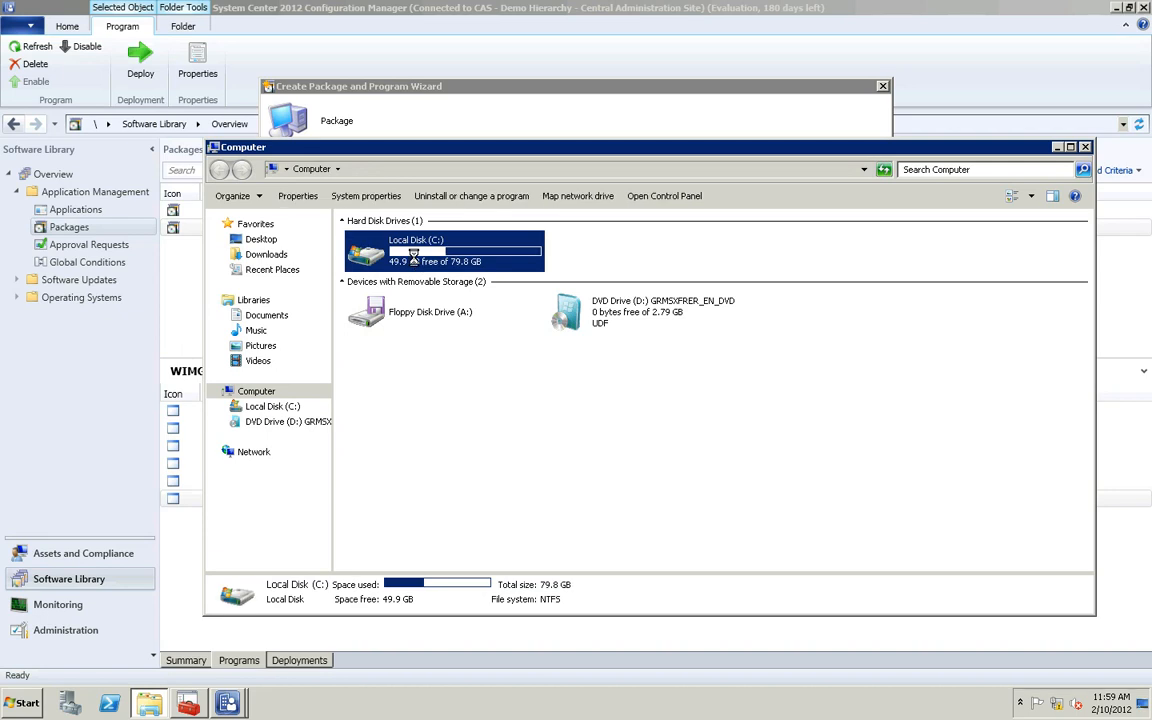
{"action": "double_click", "coordinate": [417, 262]}
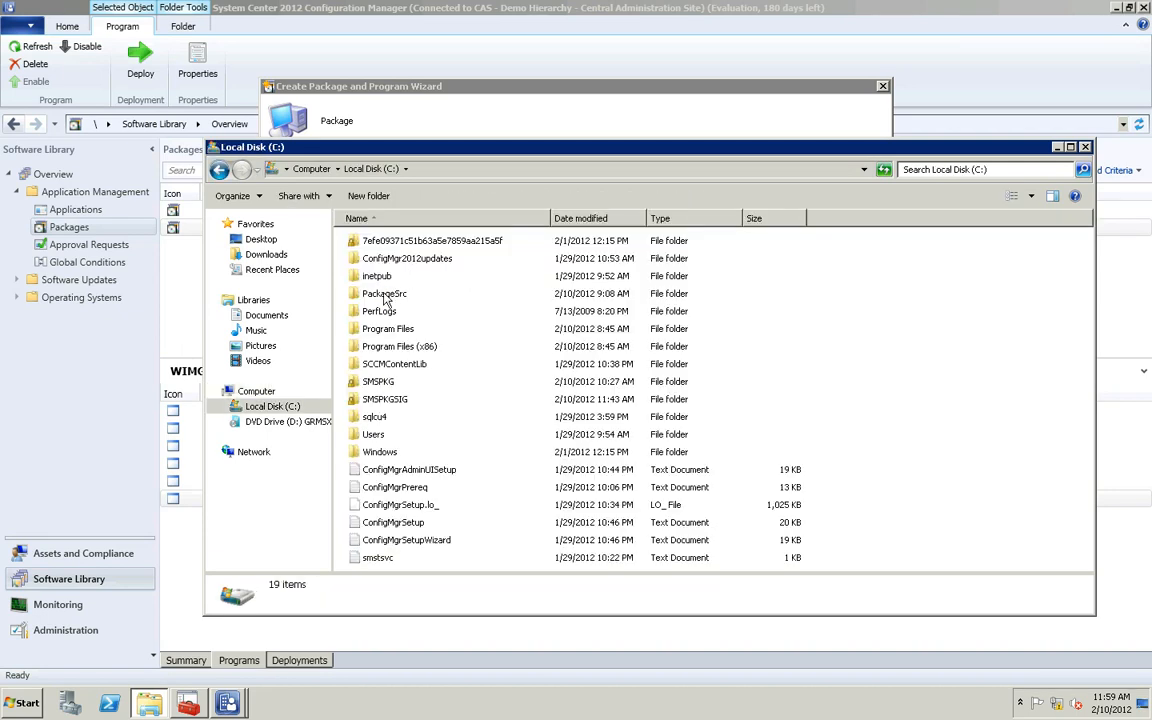
{"action": "double_click", "coordinate": [384, 295]}
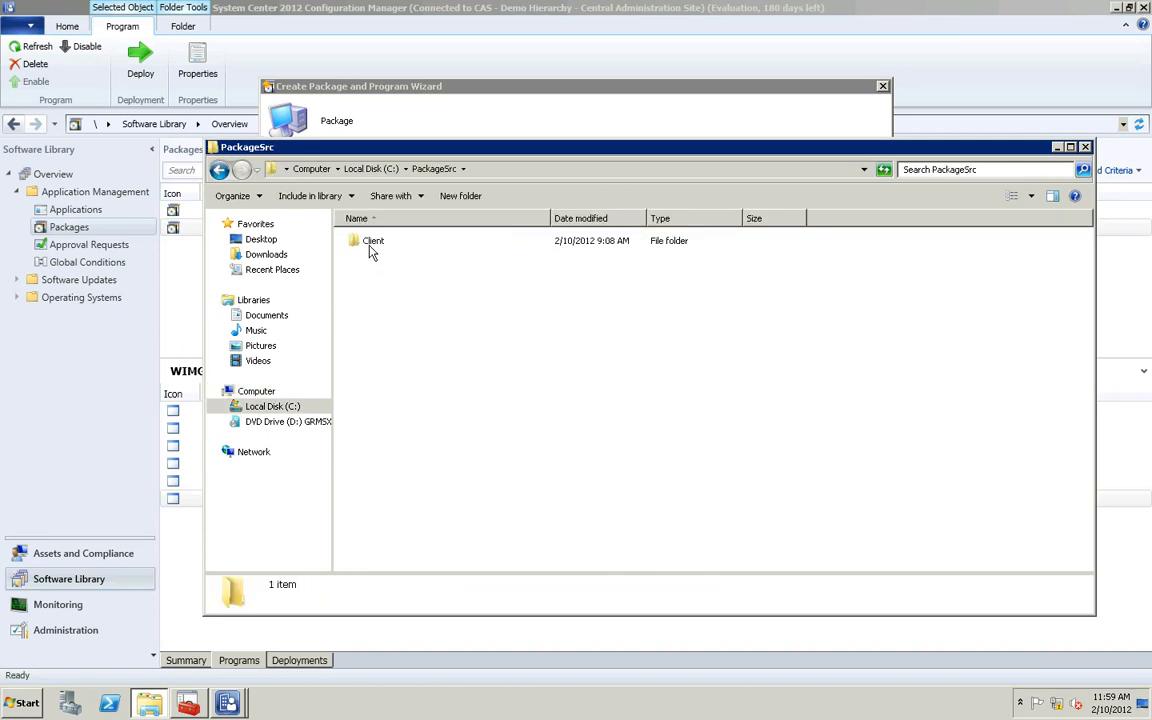
{"action": "left_click", "coordinate": [370, 251]}
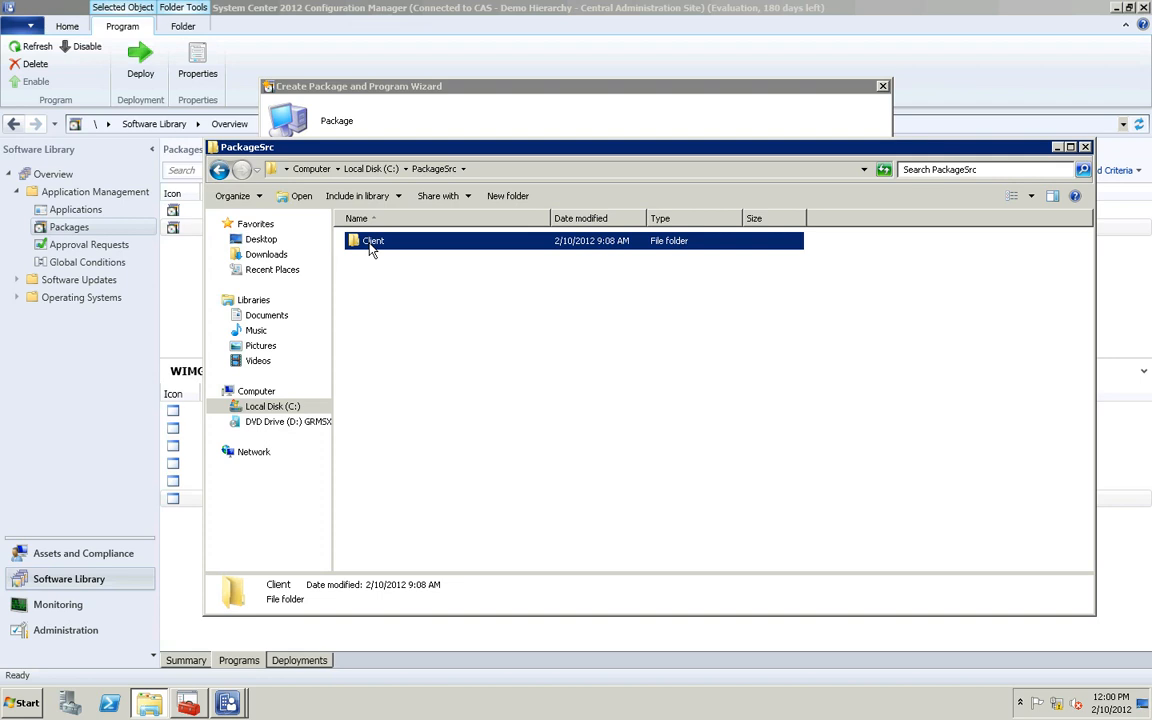
{"action": "double_click", "coordinate": [370, 251]}
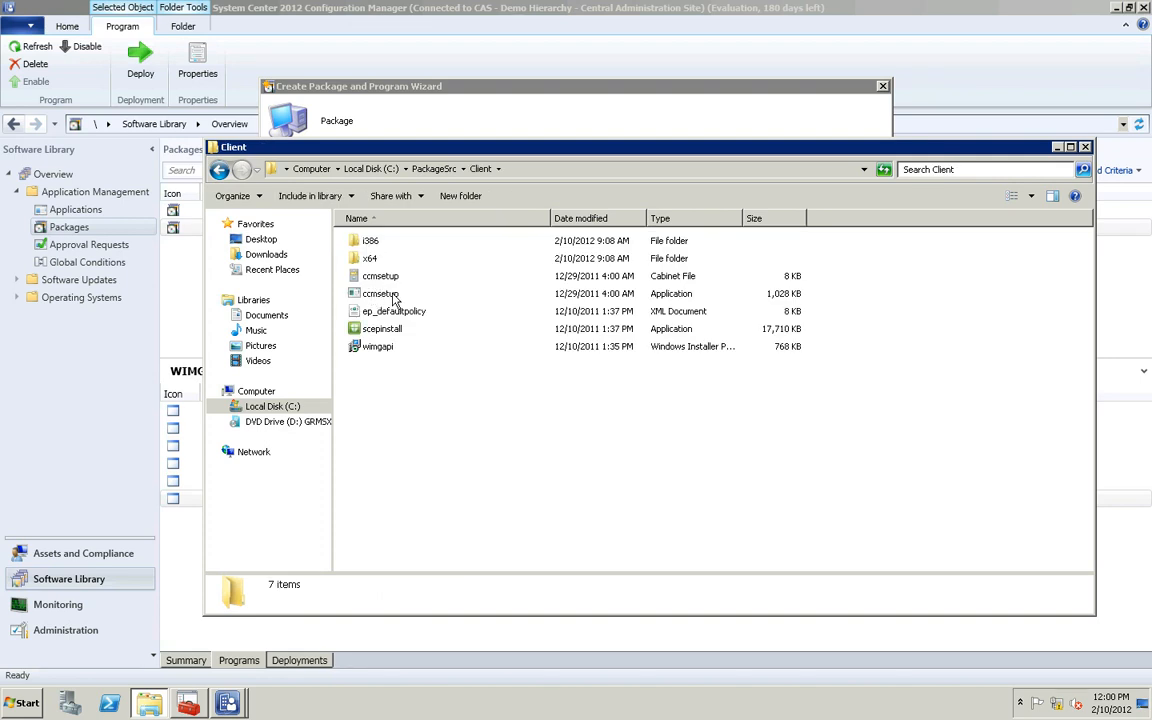
{"action": "left_click", "coordinate": [394, 296]}
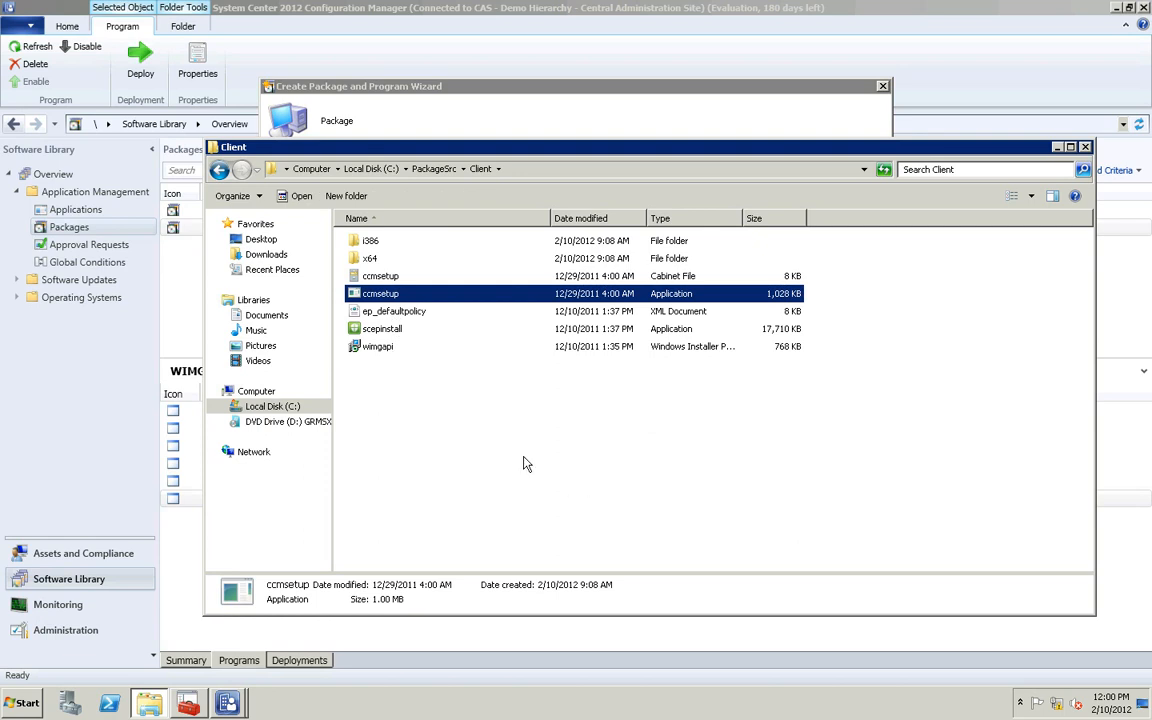
Go up to the root of Local Disk (C:) and locate the PackageSrc folder
{"action": "left_click", "coordinate": [222, 171]}
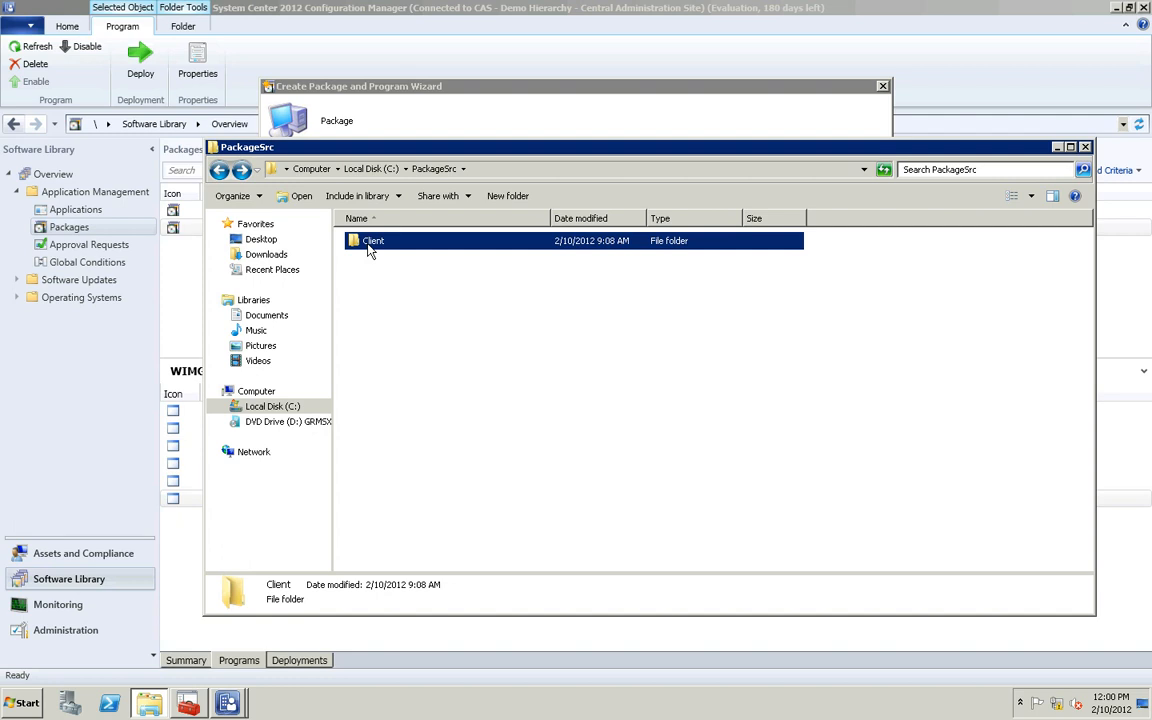
{"action": "left_click", "coordinate": [219, 171]}
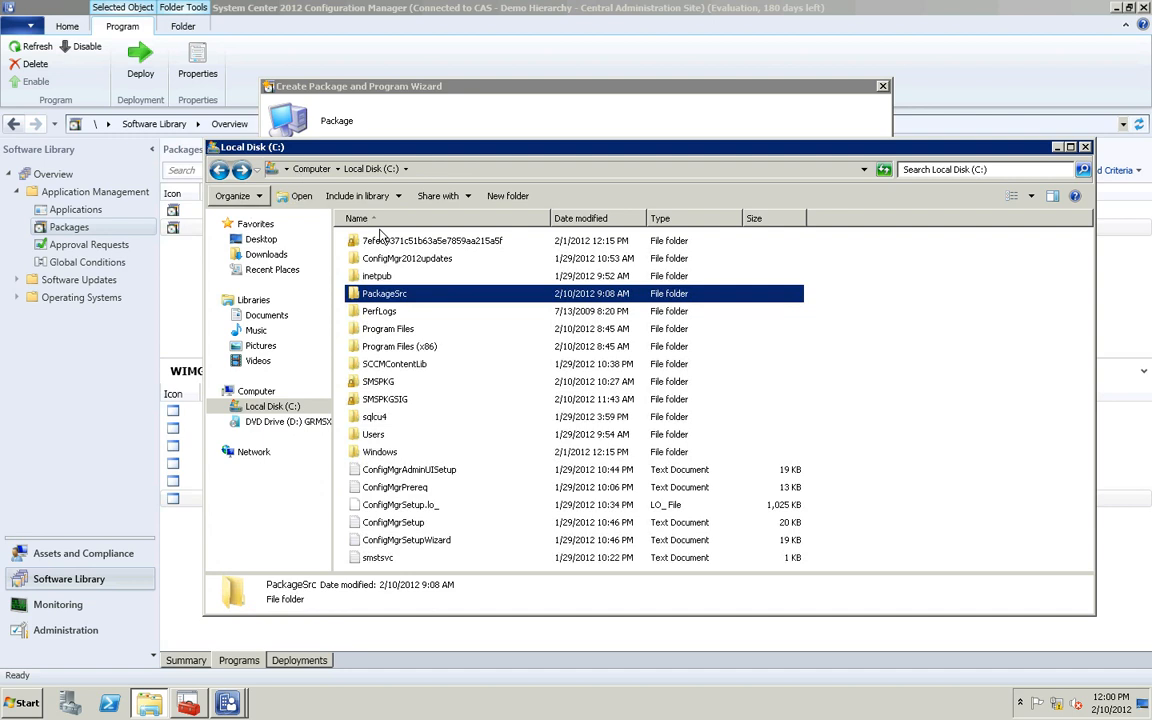
{"action": "key", "text": "F2"}
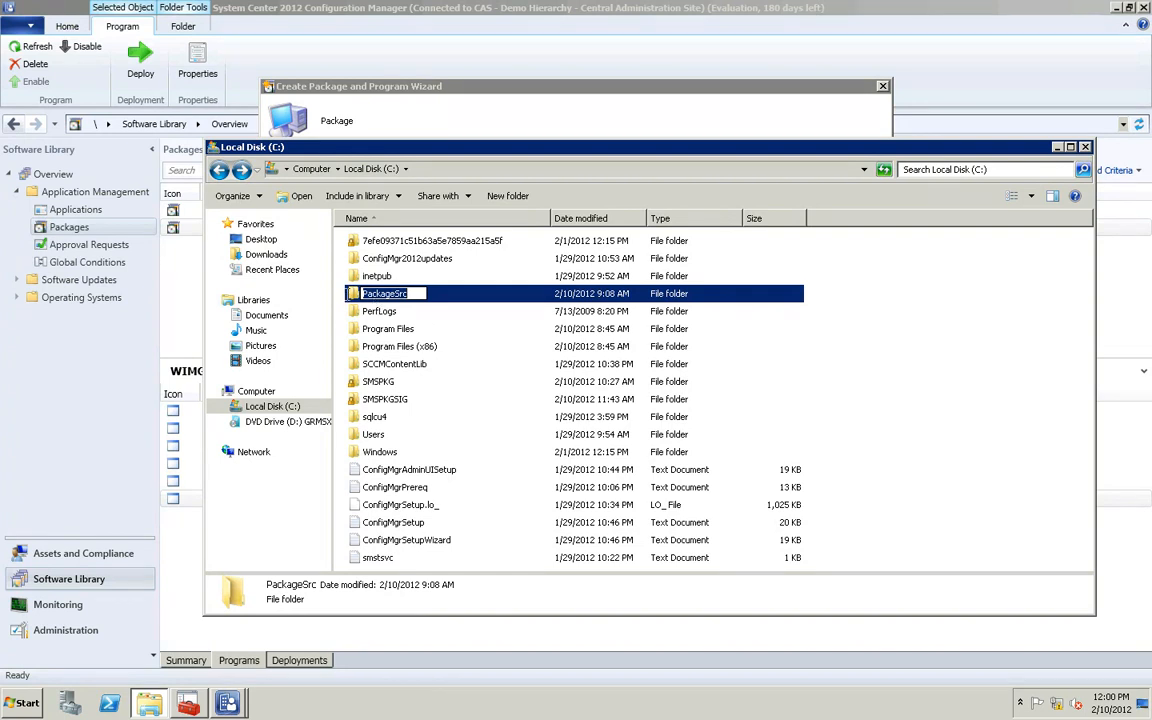
{"action": "left_click", "coordinate": [354, 297]}
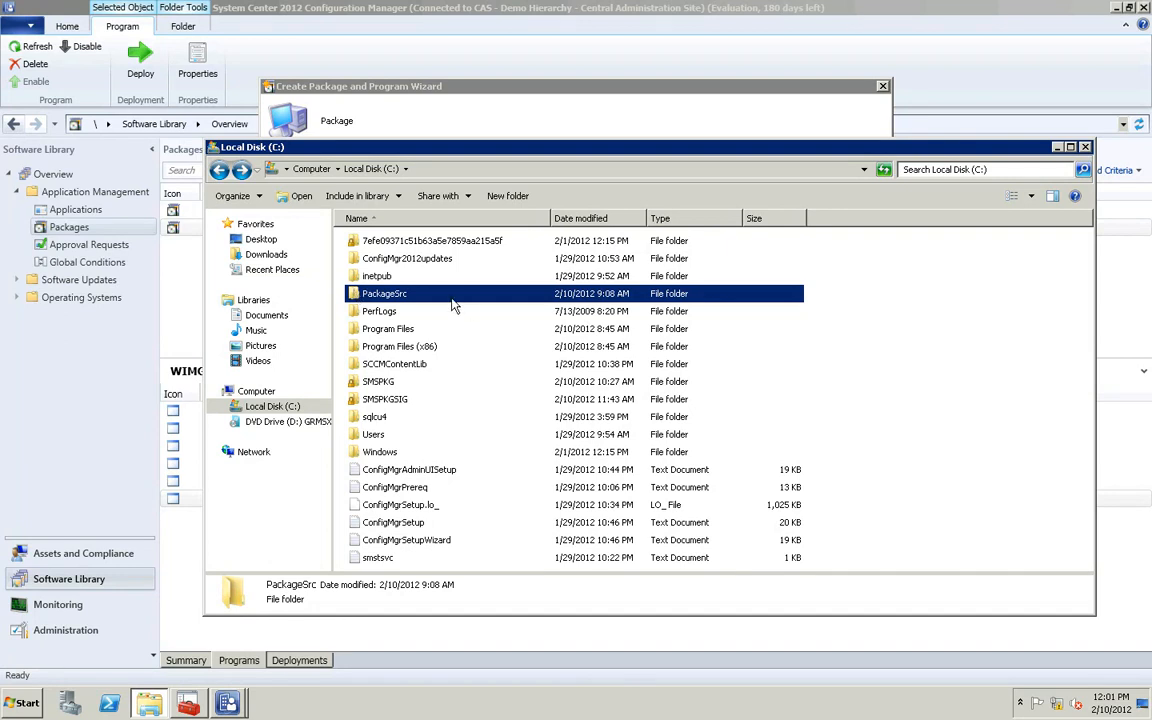
Examine the installer files in the i386 subfolder of C:\PackageSrc\Client, selecting the client installer package
{"action": "double_click", "coordinate": [359, 295]}
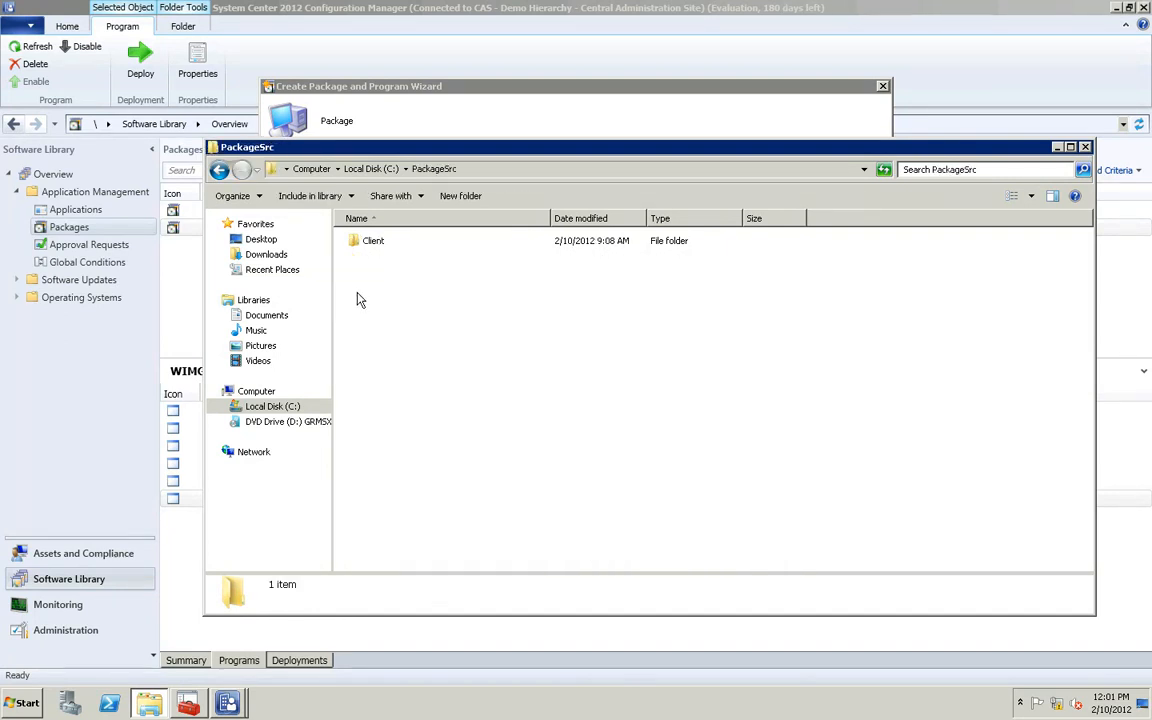
{"action": "left_click", "coordinate": [370, 246]}
{"action": "double_click", "coordinate": [370, 246]}
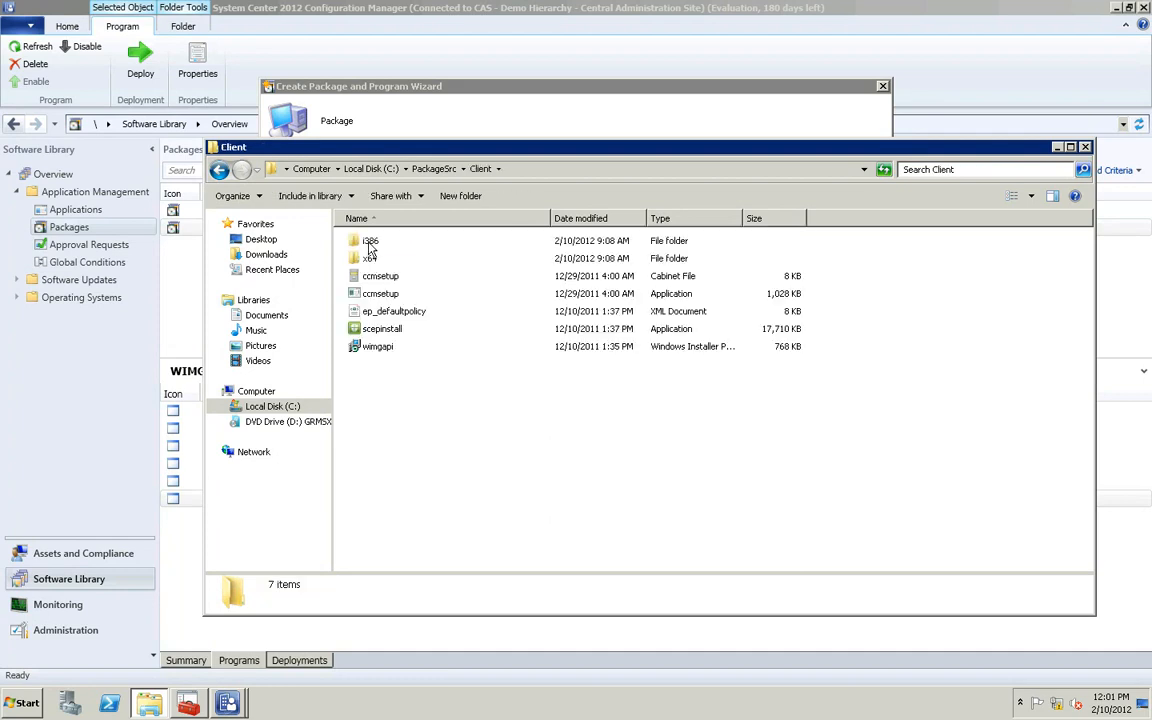
{"action": "double_click", "coordinate": [369, 244]}
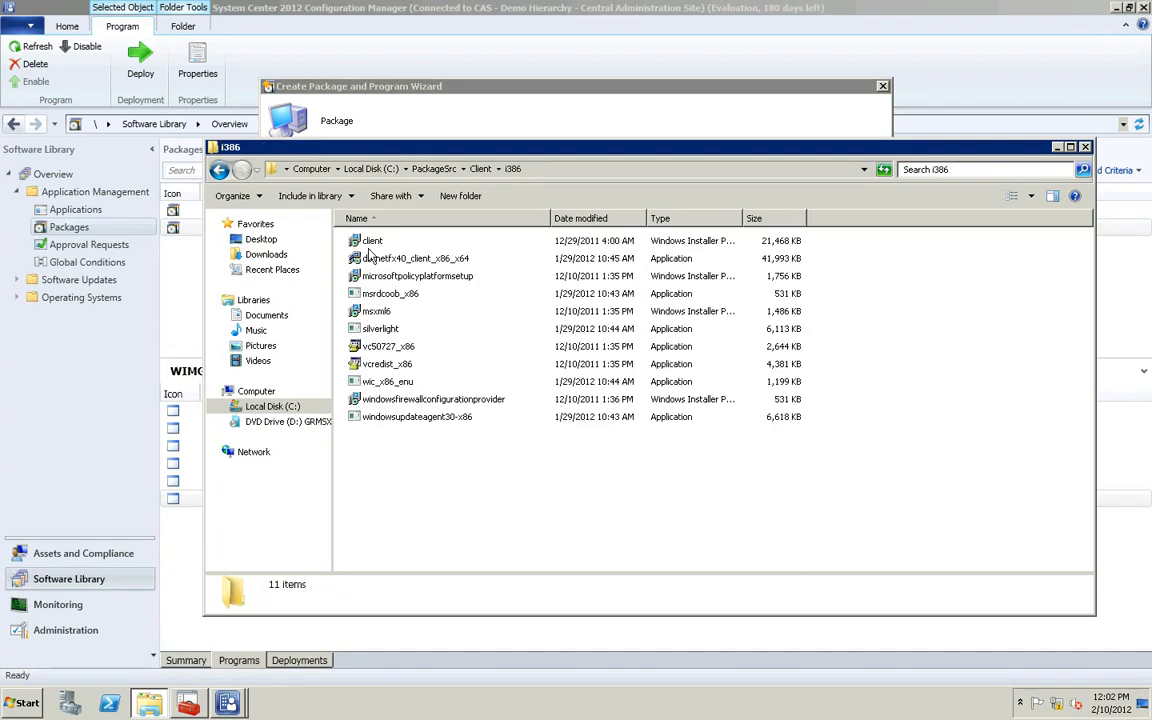
{"action": "left_click", "coordinate": [372, 244]}
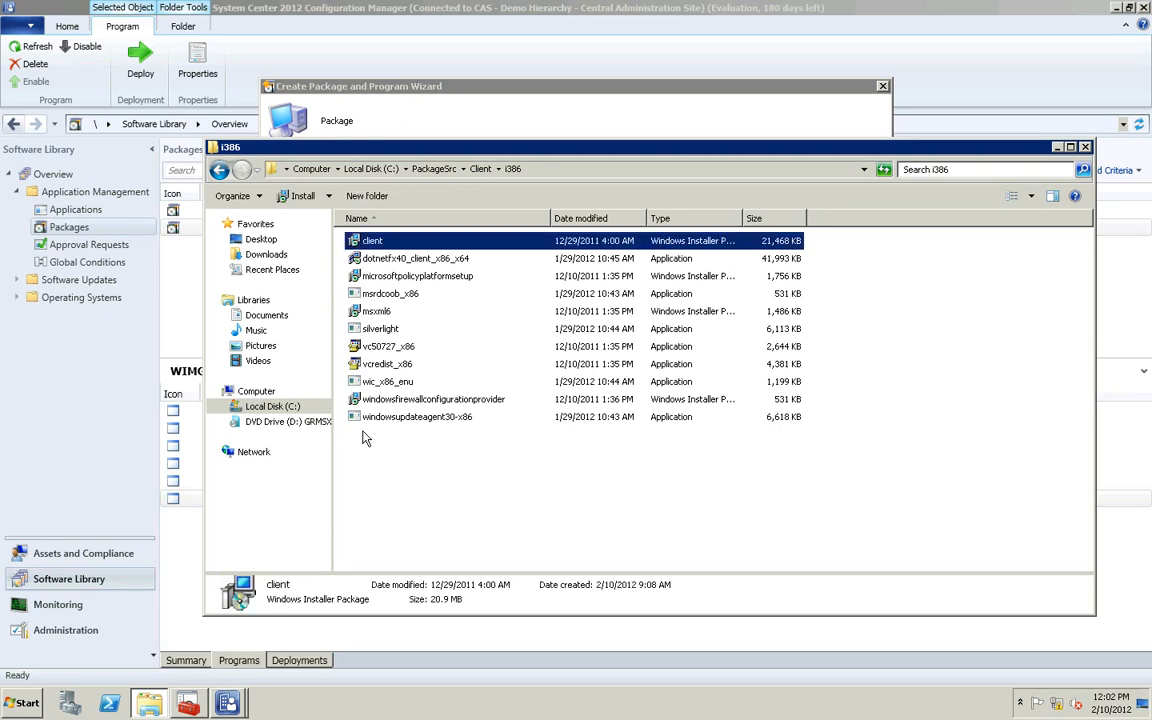
Go back up from the i386 folder to the root of Local Disk (C:) and close Windows Explorer
{"action": "left_click", "coordinate": [219, 170]}
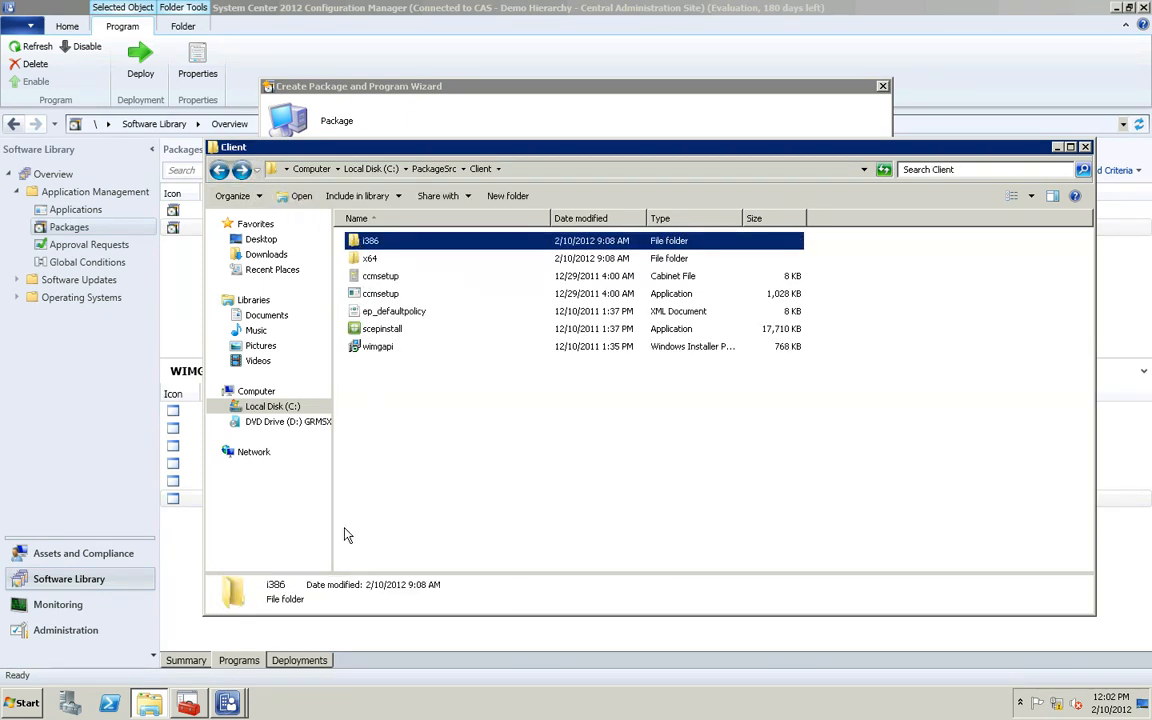
{"action": "key", "text": "F2"}
{"action": "left_click", "coordinate": [219, 170]}
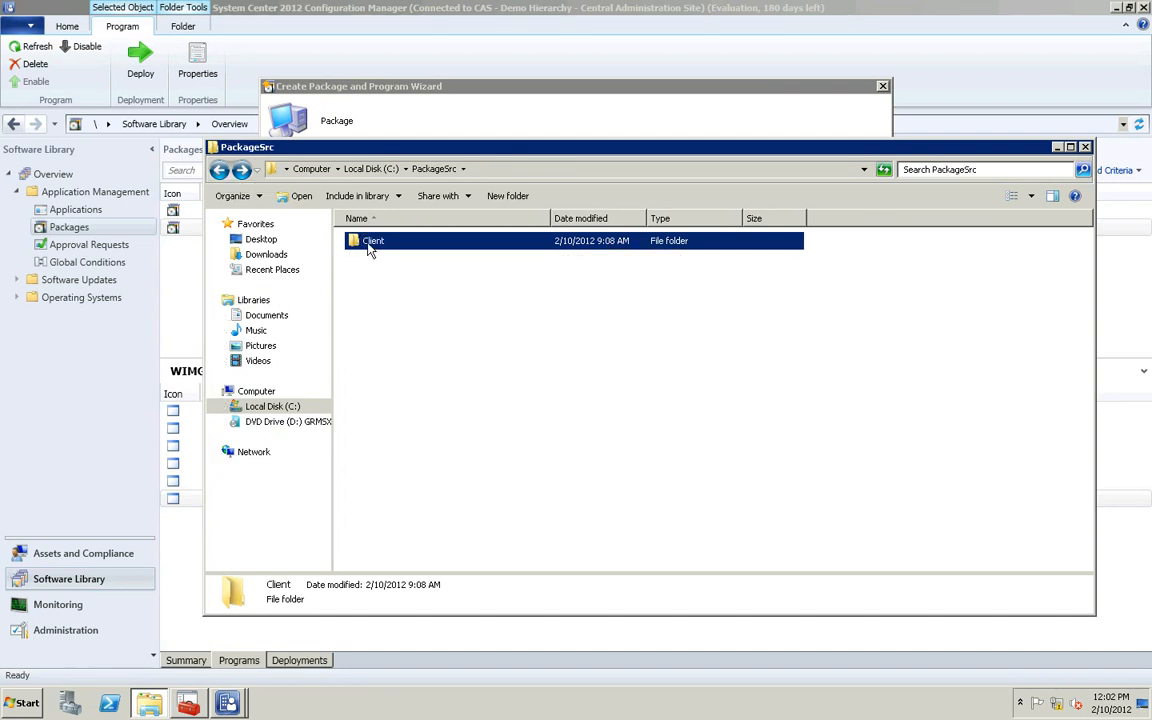
{"action": "key", "text": "F2"}
{"action": "left_click", "coordinate": [218, 171]}
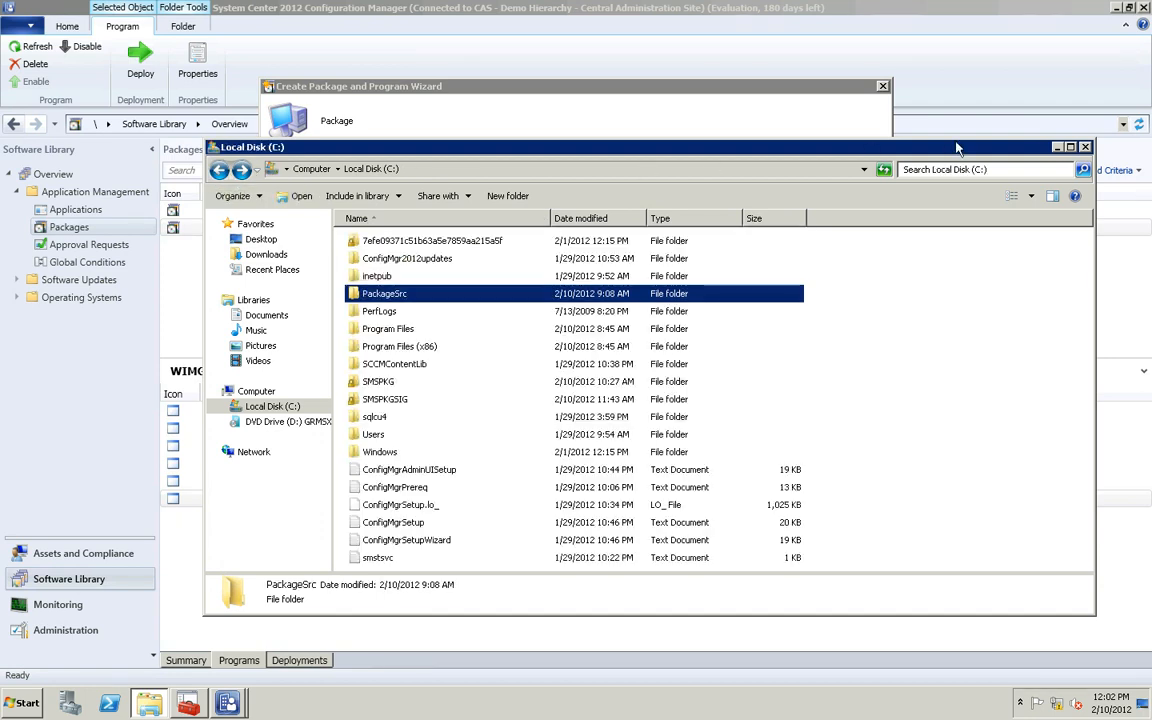
{"action": "left_click", "coordinate": [1086, 148]}
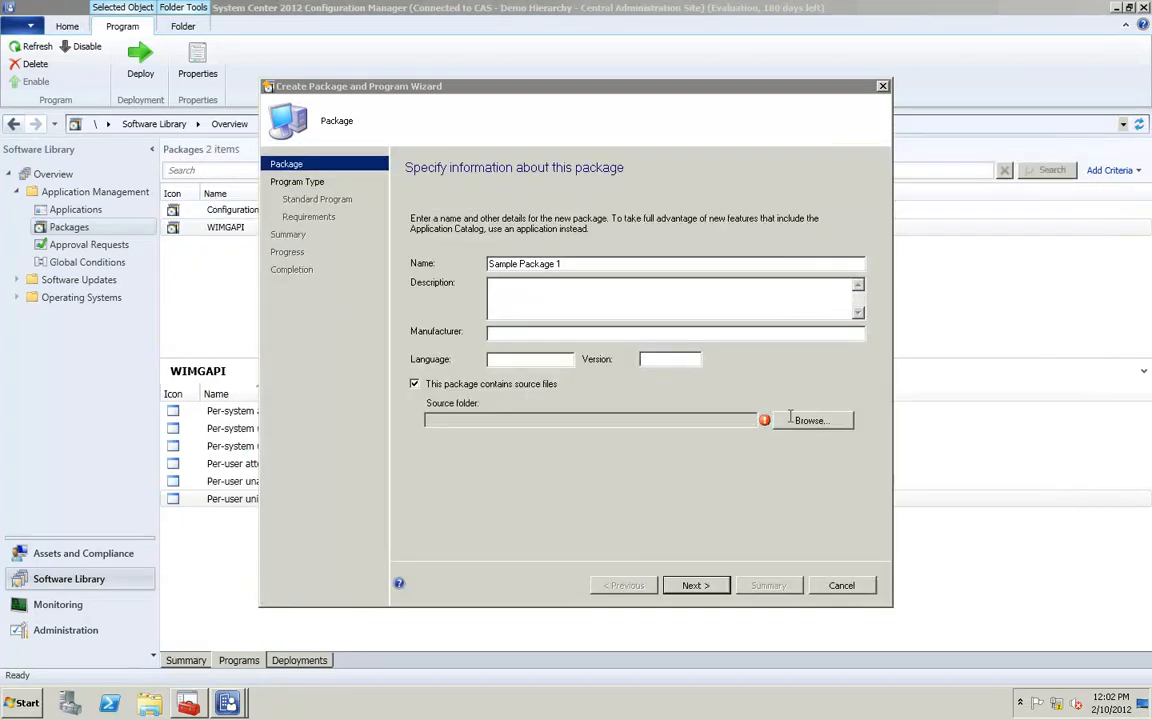
Set the package's source folder to the network path \\cmcas\c$\packagesrc\client
{"action": "left_click", "coordinate": [812, 421]}
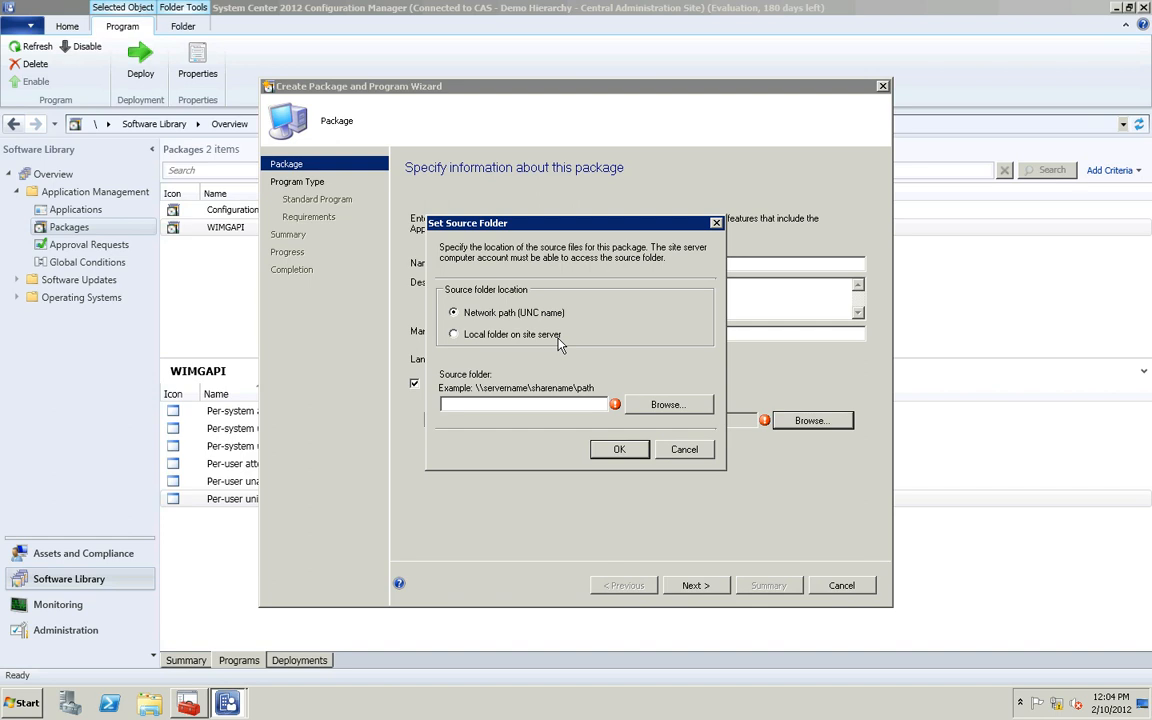
{"action": "left_click", "coordinate": [550, 406]}
{"action": "type", "text": "\\\\cmcas\\c$\\packages\\rc\\"}
{"action": "left_click", "coordinate": [491, 404]}
{"action": "key", "text": "BackSpace"}
{"action": "type", "text": "\\"}
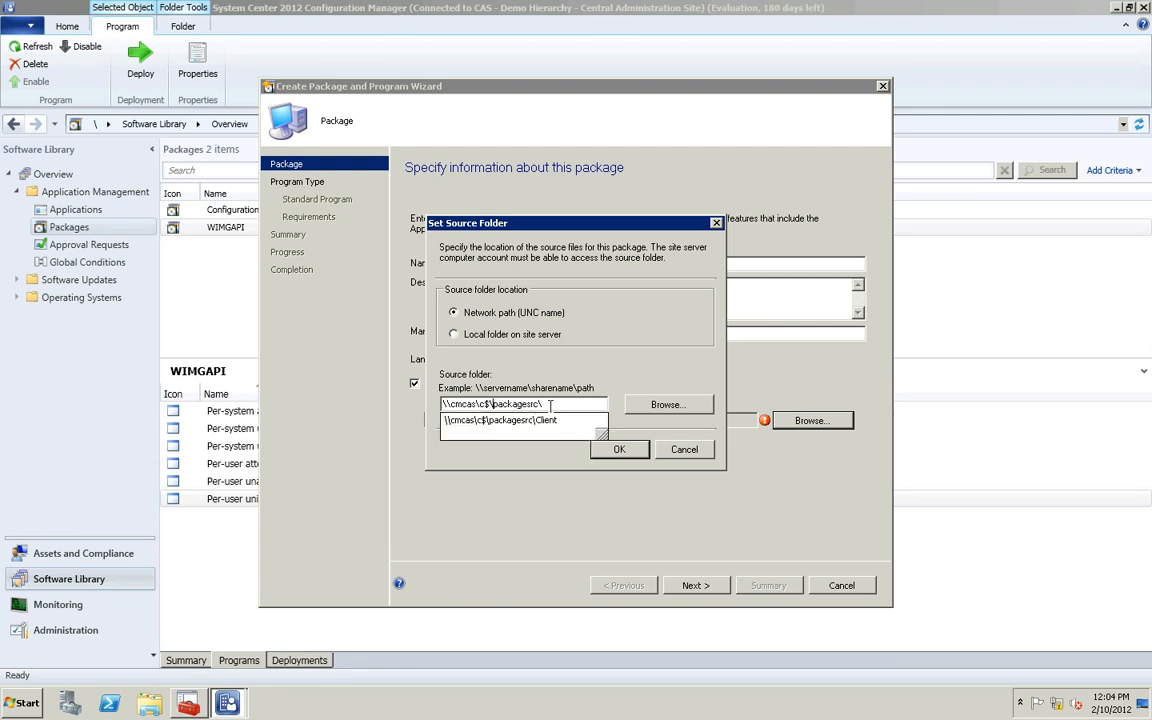
{"action": "left_click", "coordinate": [550, 406]}
{"action": "type", "text": "client"}
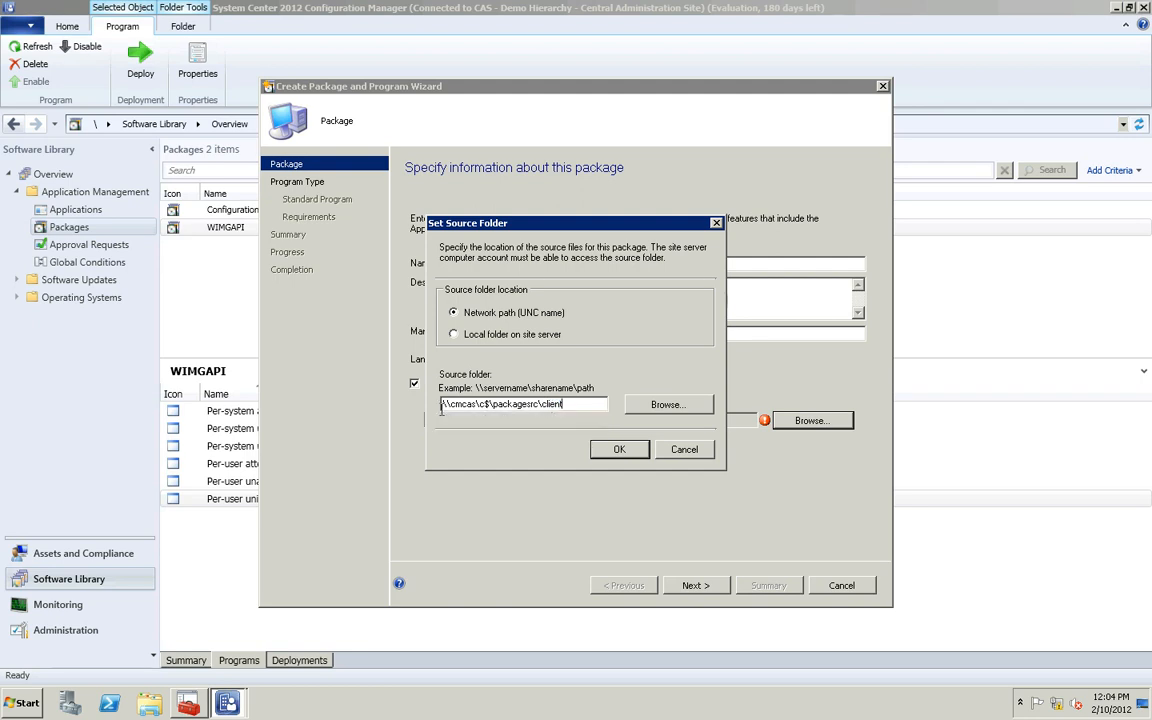
{"action": "left_click", "coordinate": [621, 450]}
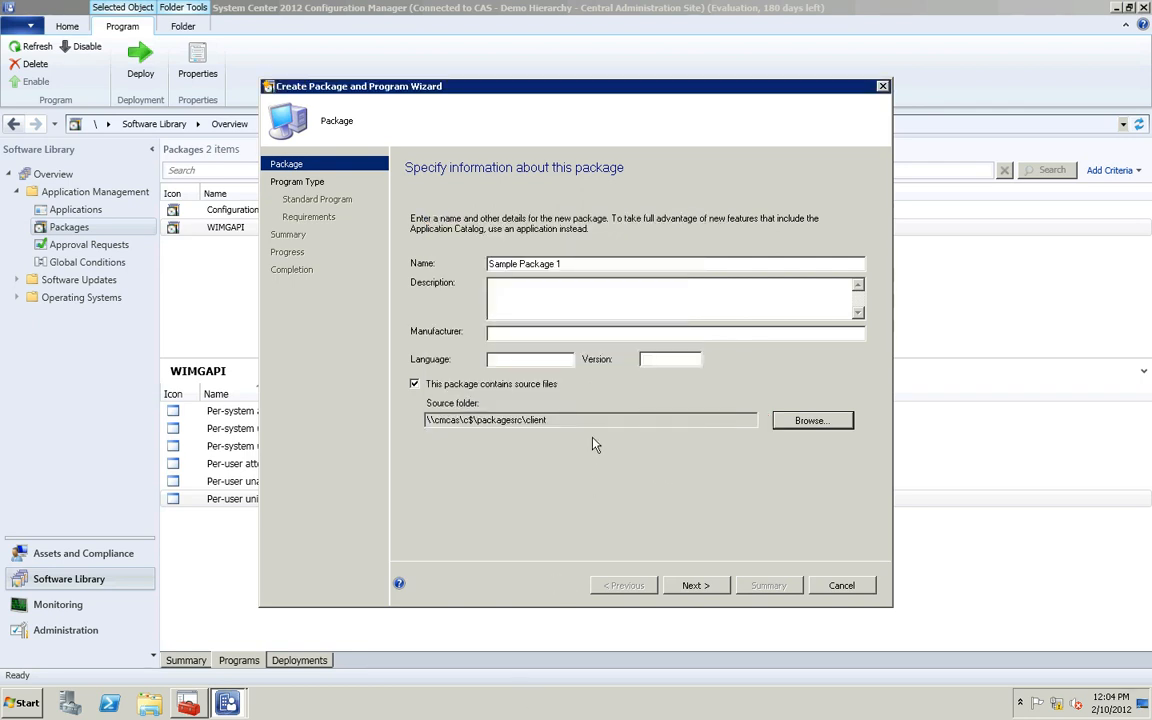
Choose a standard program for the package, name it SAmple program 1, and set its command line to ccmsetup.exe
{"action": "left_click", "coordinate": [694, 586]}
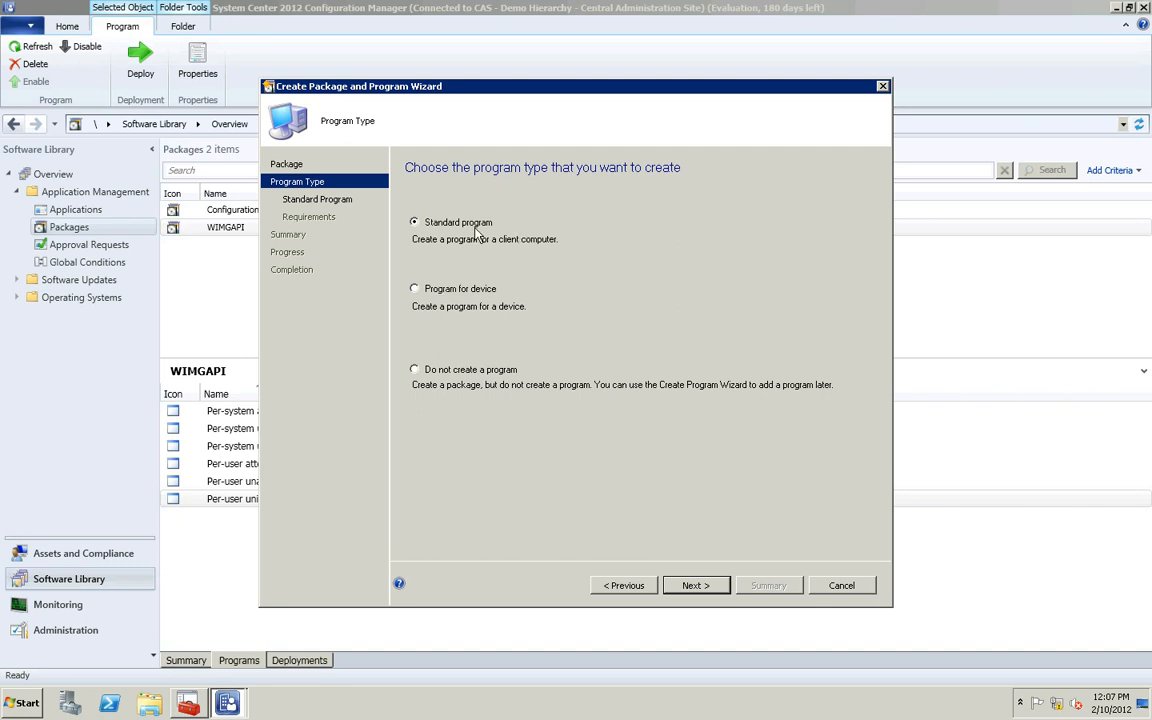
{"action": "left_click", "coordinate": [697, 586]}
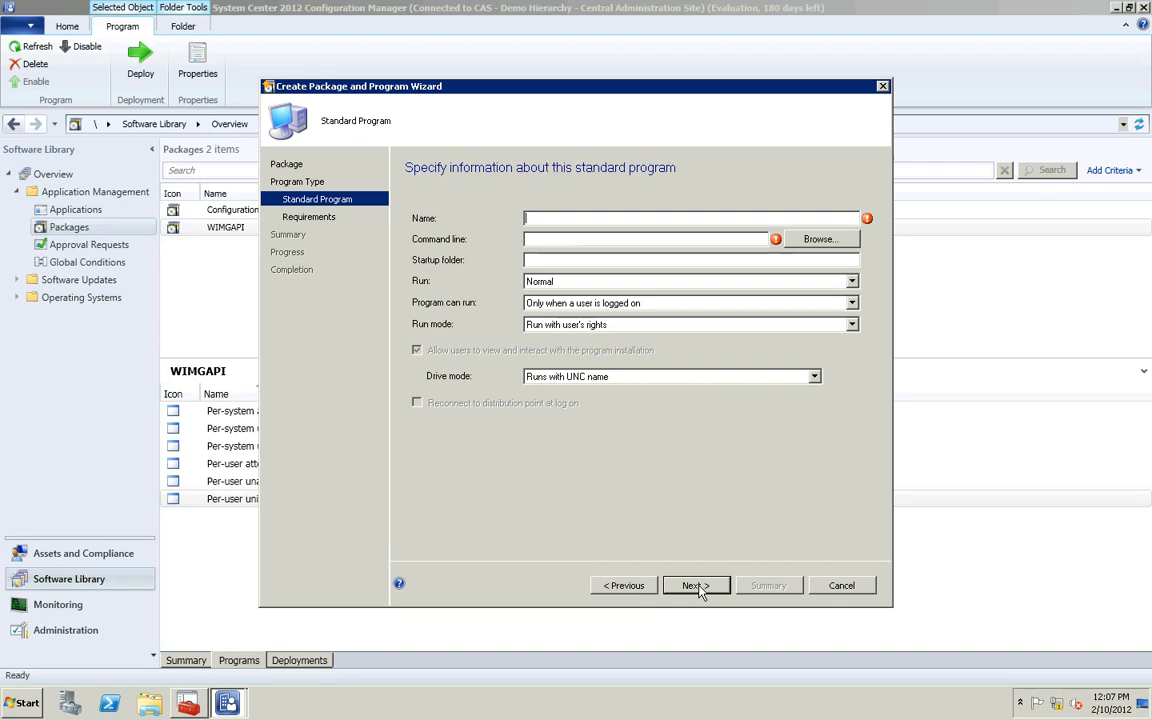
{"action": "type", "text": "SAmple program 1"}
{"action": "left_click", "coordinate": [812, 241]}
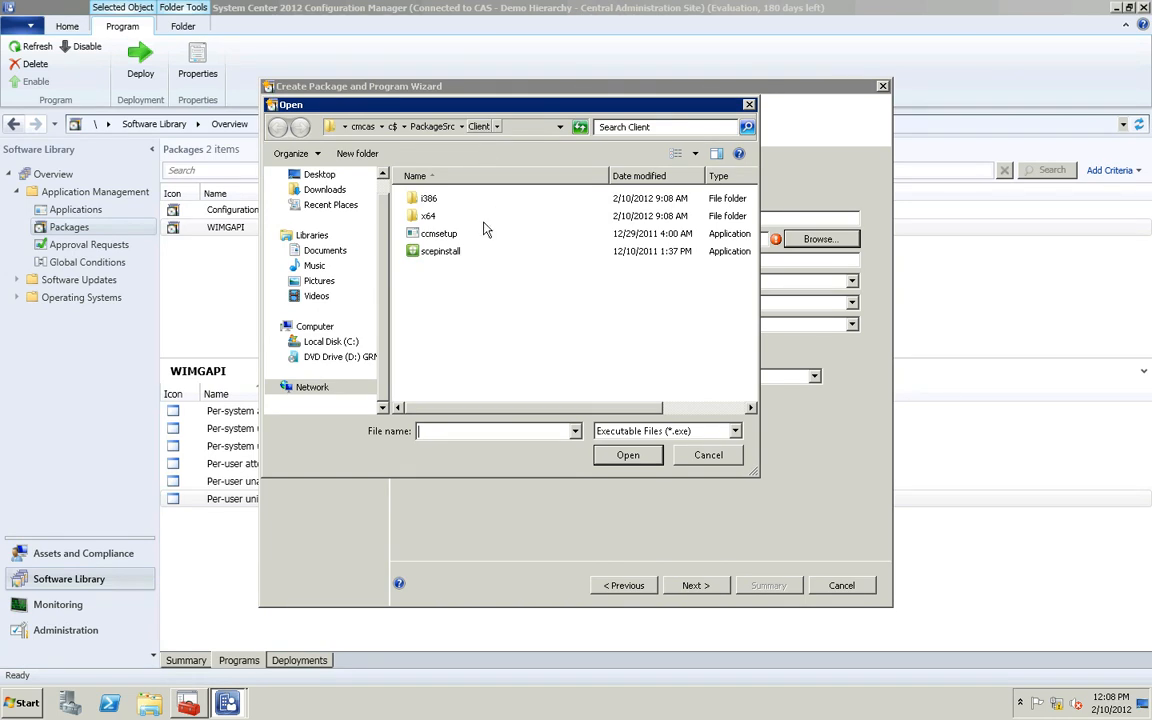
{"action": "left_click", "coordinate": [437, 236]}
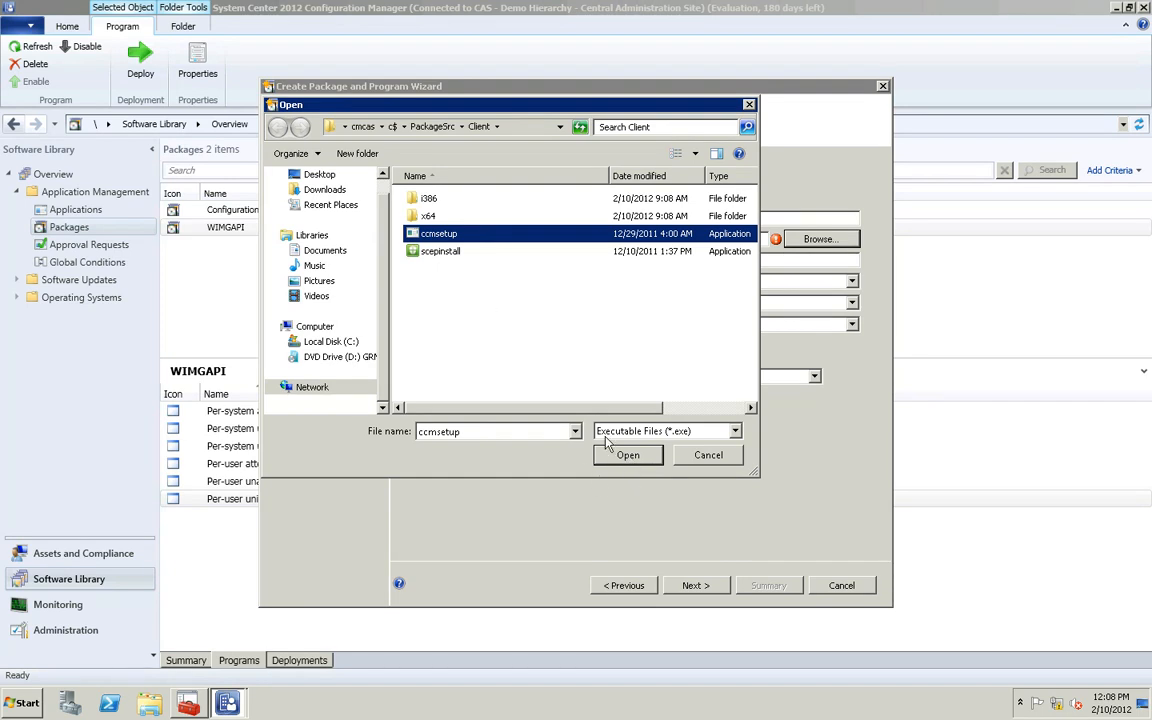
{"action": "left_click", "coordinate": [628, 455]}
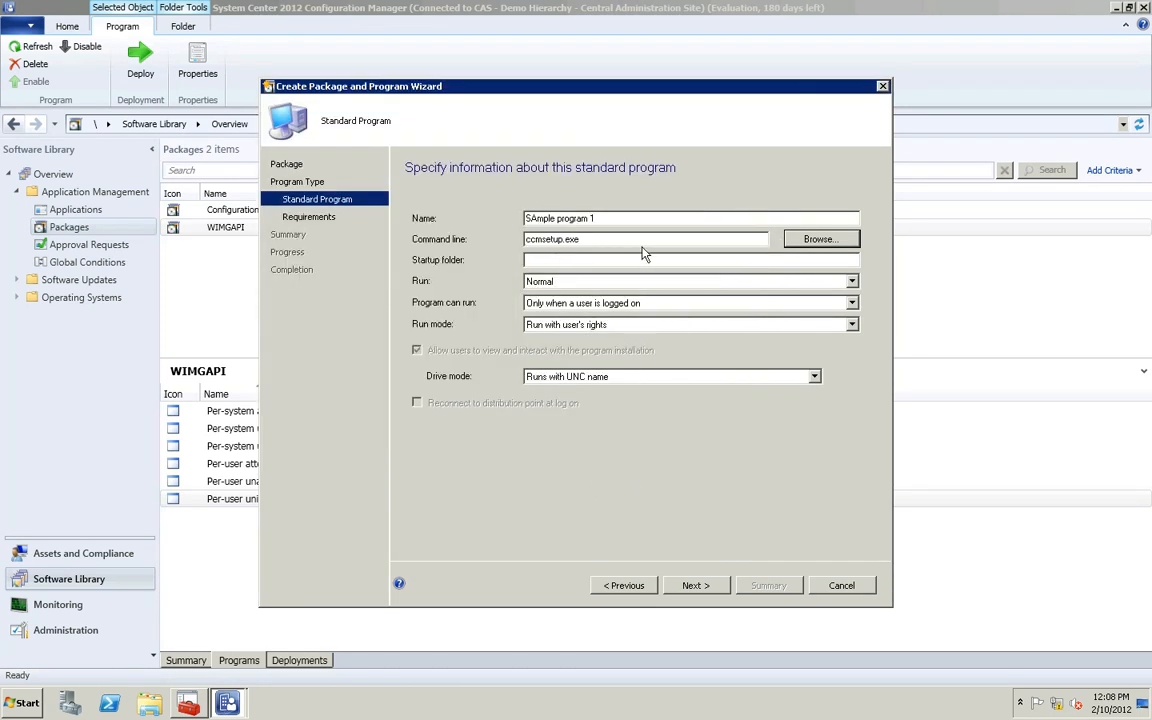
Change the command line to i386\dotnetfx40_client_x86_x64.exe and set it back to ccmsetup.exe
{"action": "left_click", "coordinate": [817, 240]}
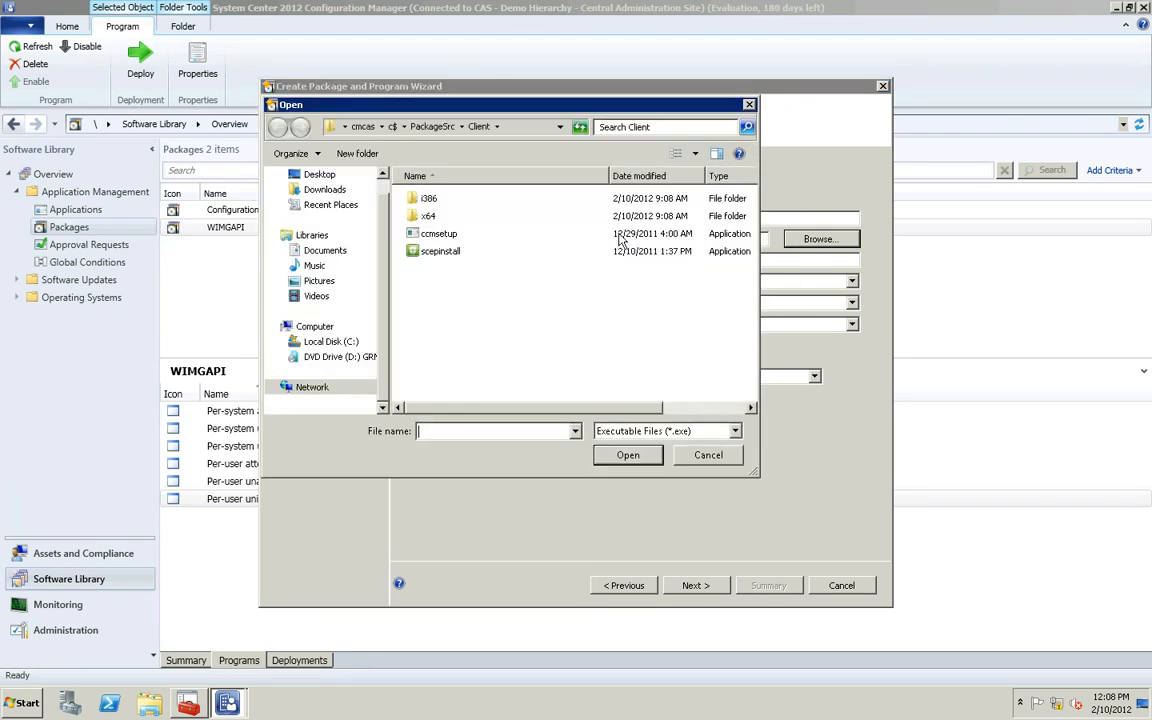
{"action": "double_click", "coordinate": [427, 203]}
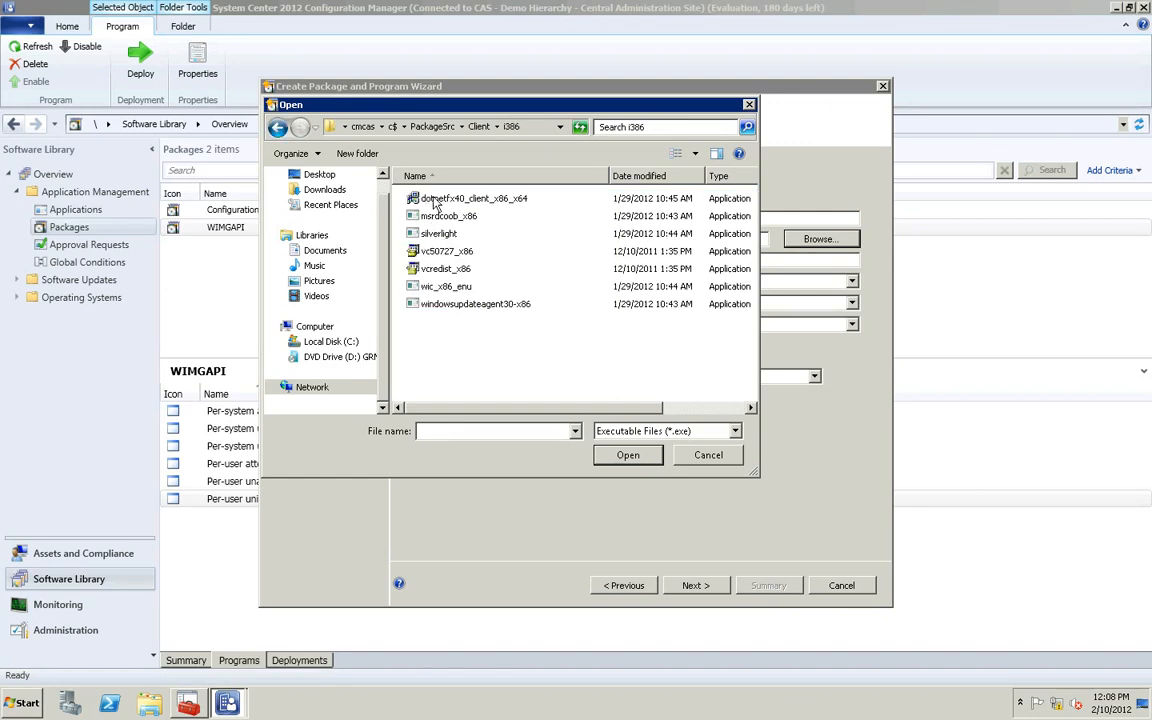
{"action": "double_click", "coordinate": [435, 203]}
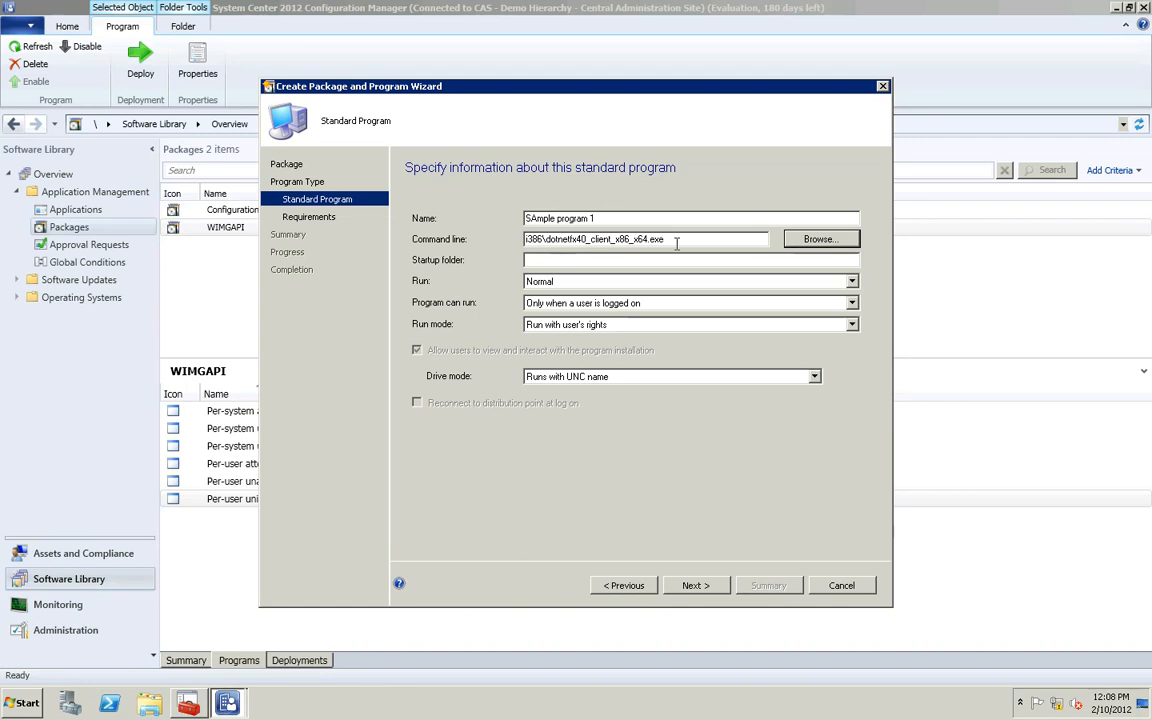
{"action": "left_click", "coordinate": [806, 243]}
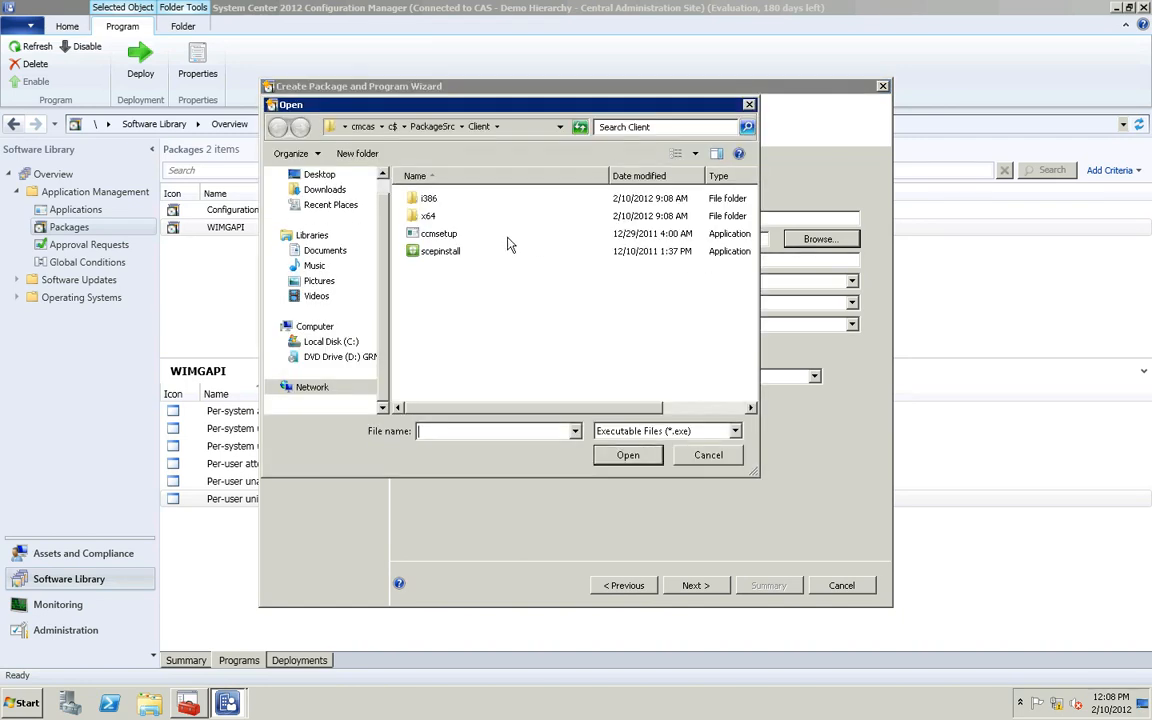
{"action": "double_click", "coordinate": [443, 236]}
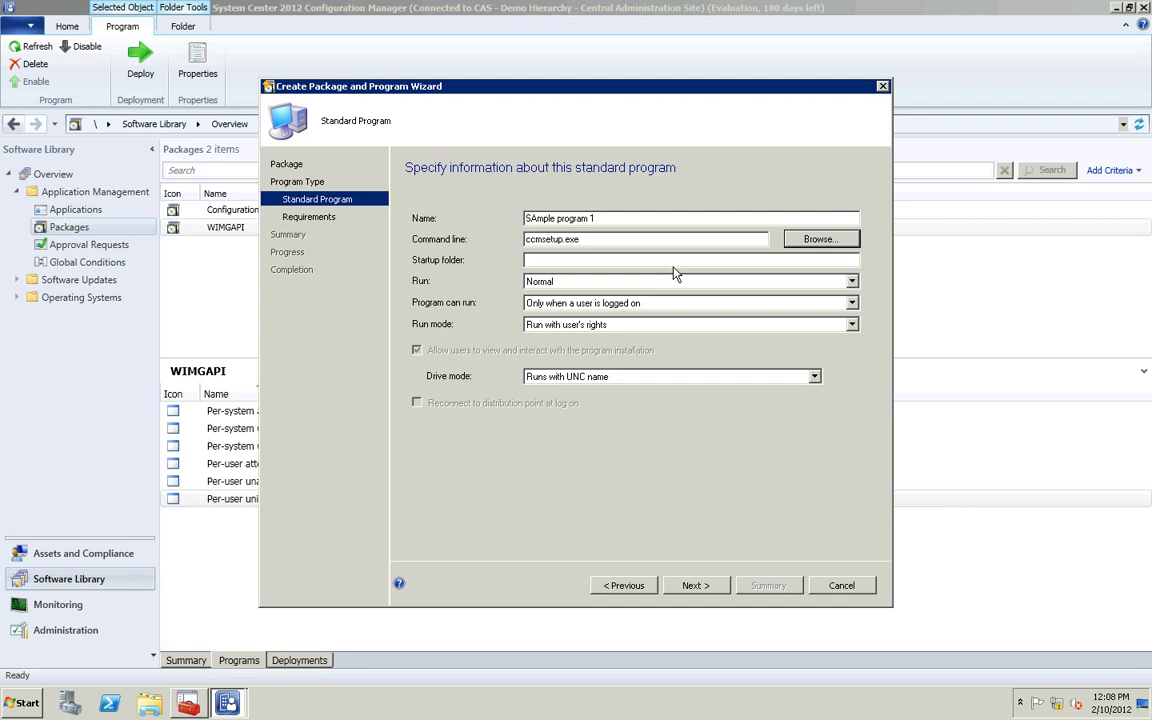
Review the Run window options for the program and keep Normal
{"action": "left_click", "coordinate": [612, 284]}
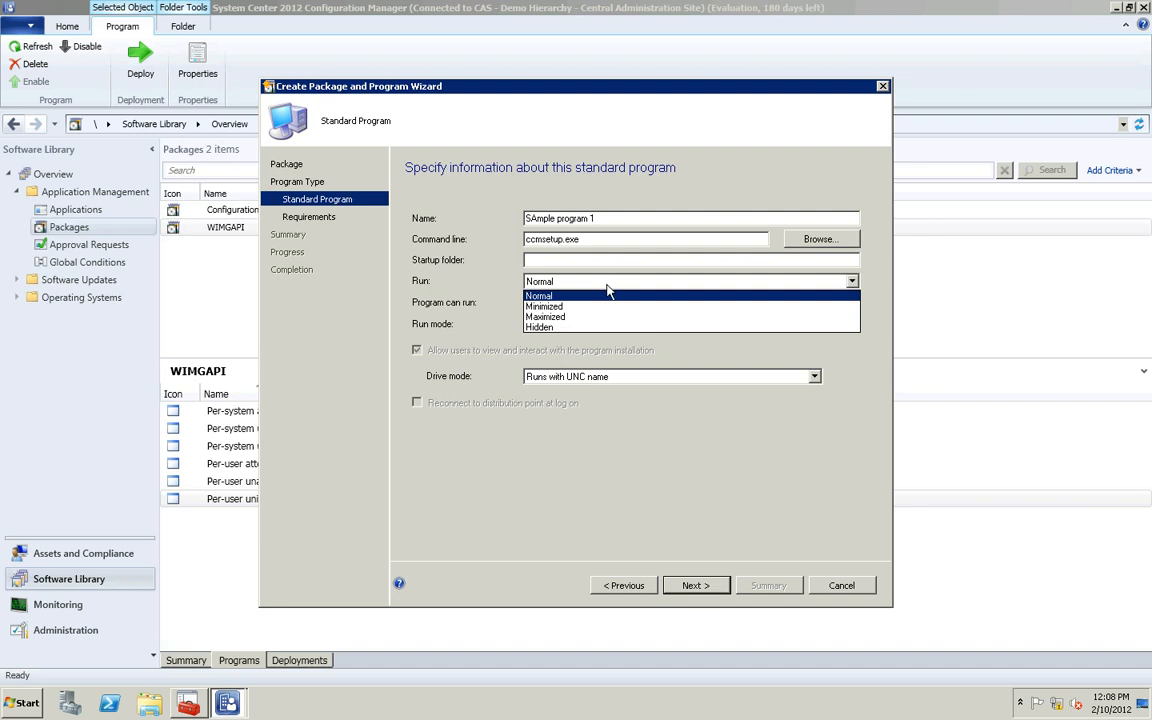
{"action": "key", "text": "Down"}
{"action": "key", "text": "Down"}
{"action": "key", "text": "Down"}
{"action": "left_click", "coordinate": [567, 298]}
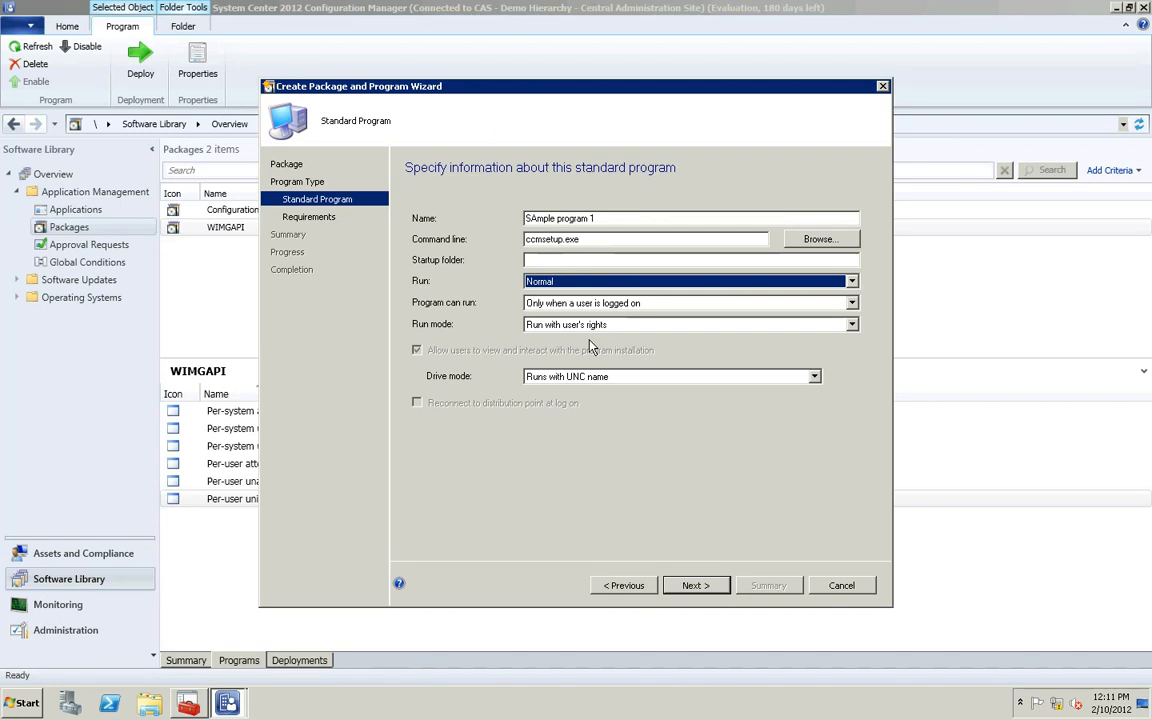
Review when the program can run, keeping Only when a user is logged on, and examine the available run modes
{"action": "left_click", "coordinate": [576, 305]}
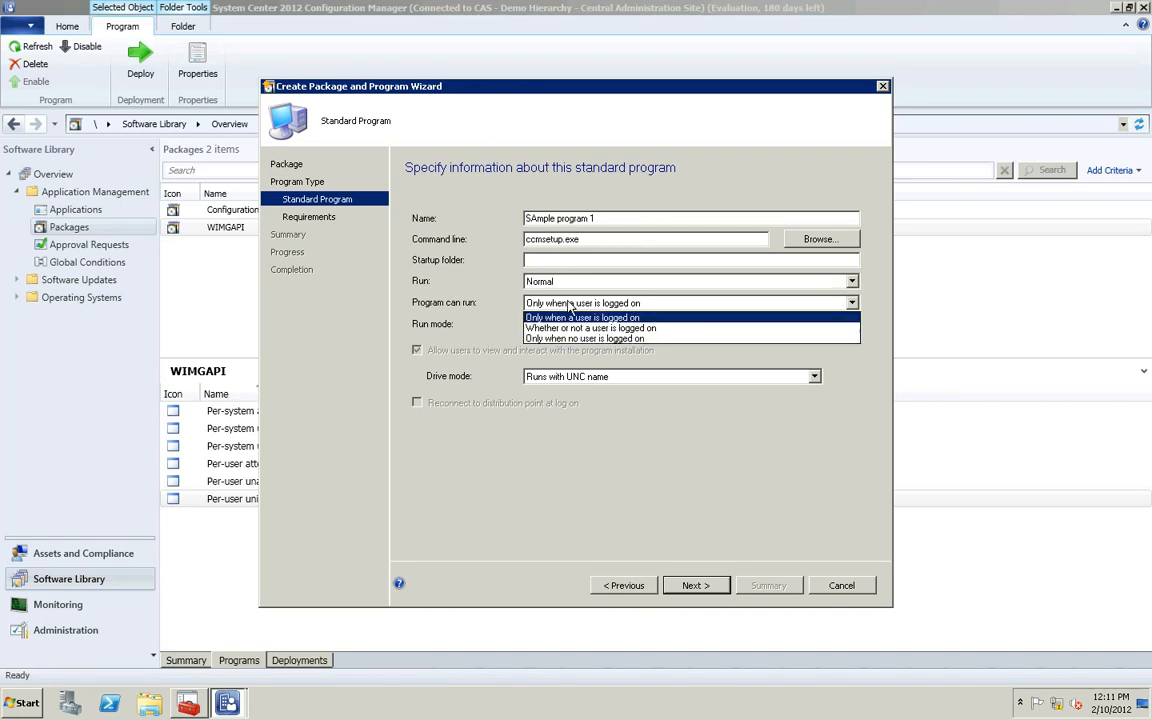
{"action": "left_click", "coordinate": [587, 318]}
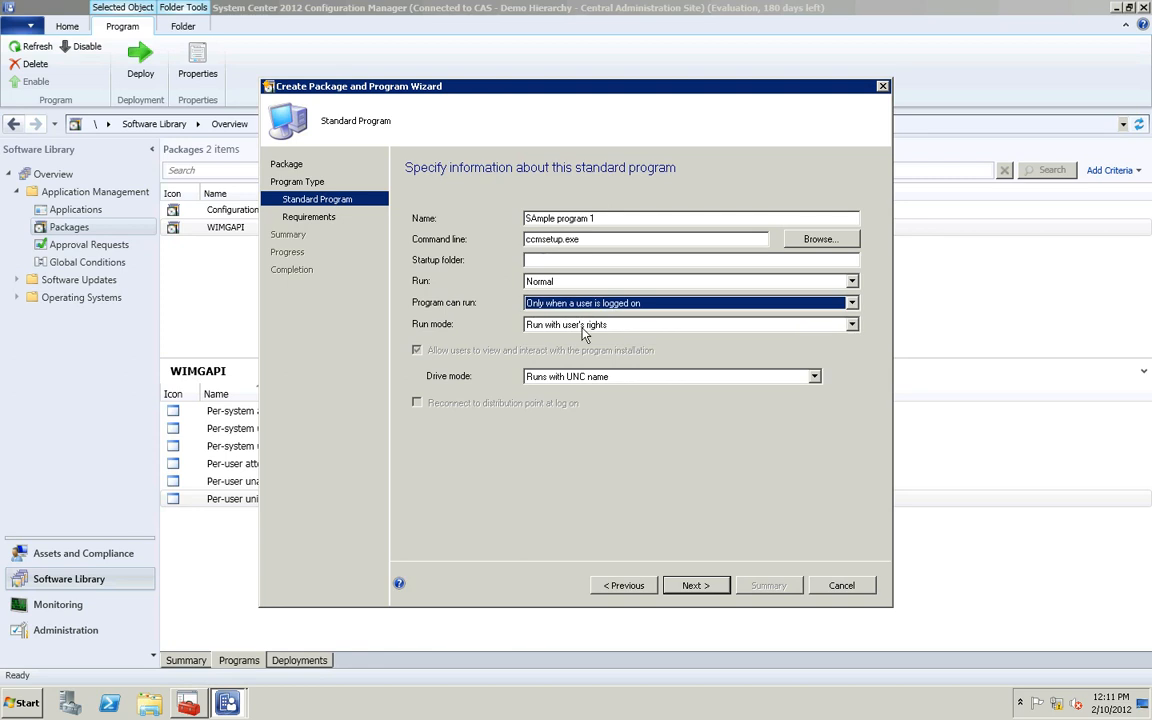
{"action": "left_click", "coordinate": [585, 328]}
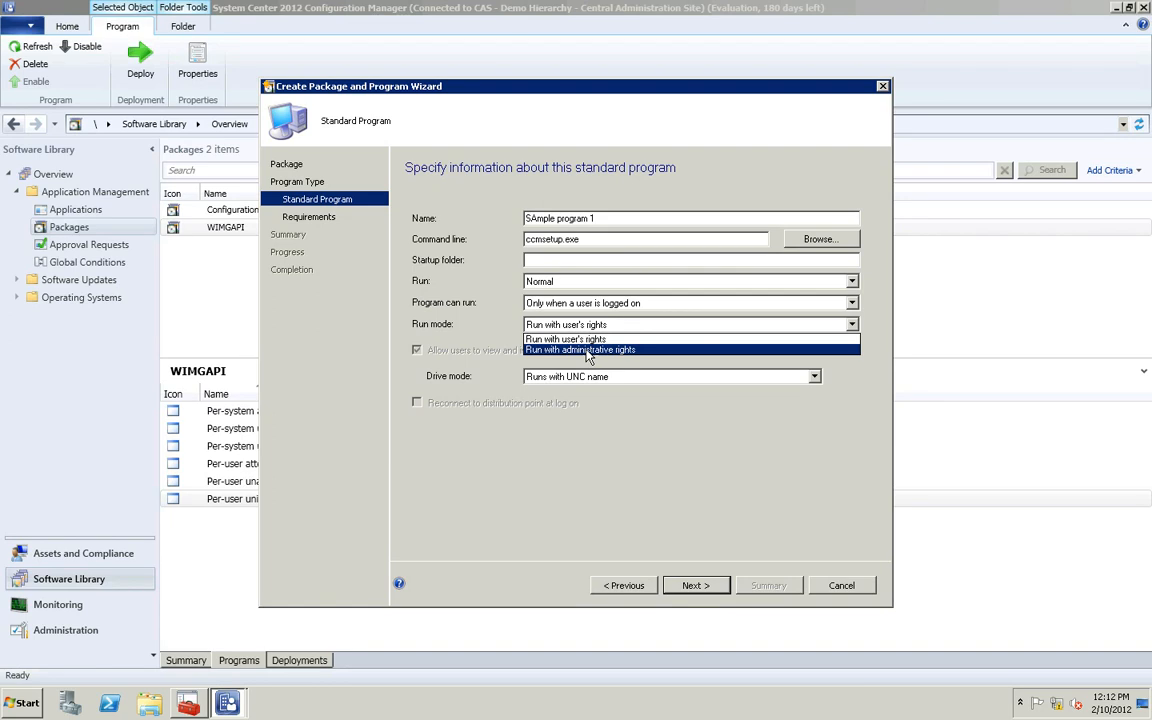
{"action": "left_click", "coordinate": [596, 301]}
Set when the program can run to Whether or not a user is logged on, and to Only when no user is logged on
{"action": "left_click", "coordinate": [596, 303]}
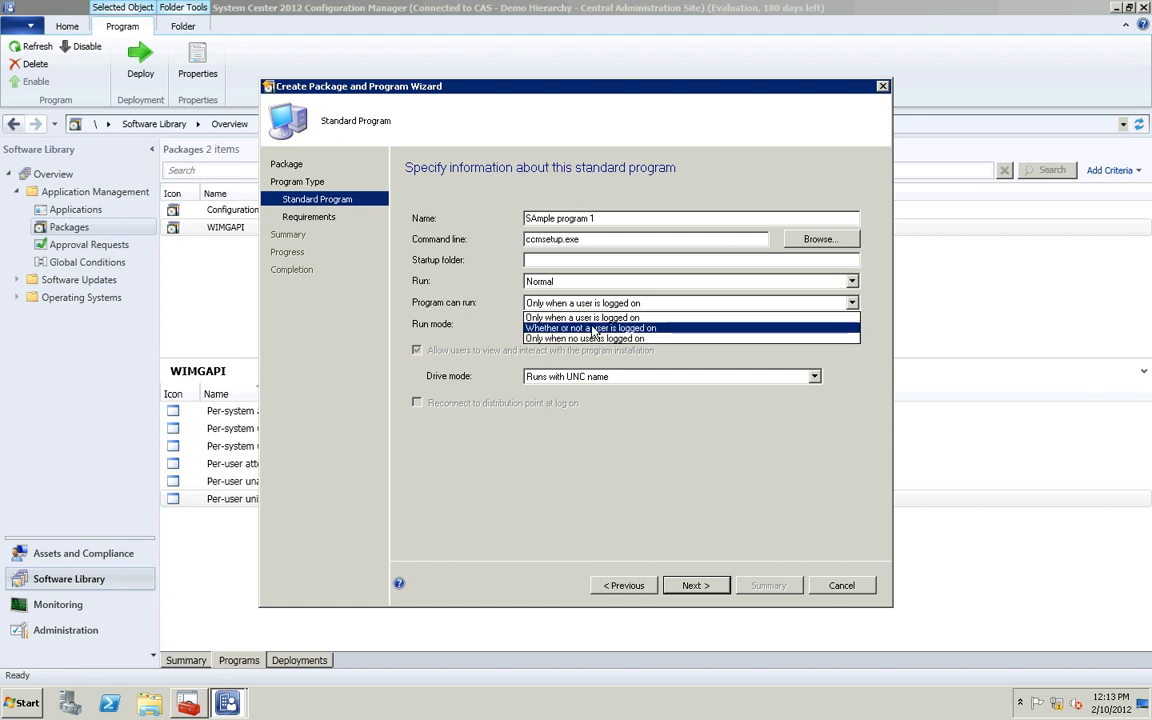
{"action": "left_click", "coordinate": [592, 328]}
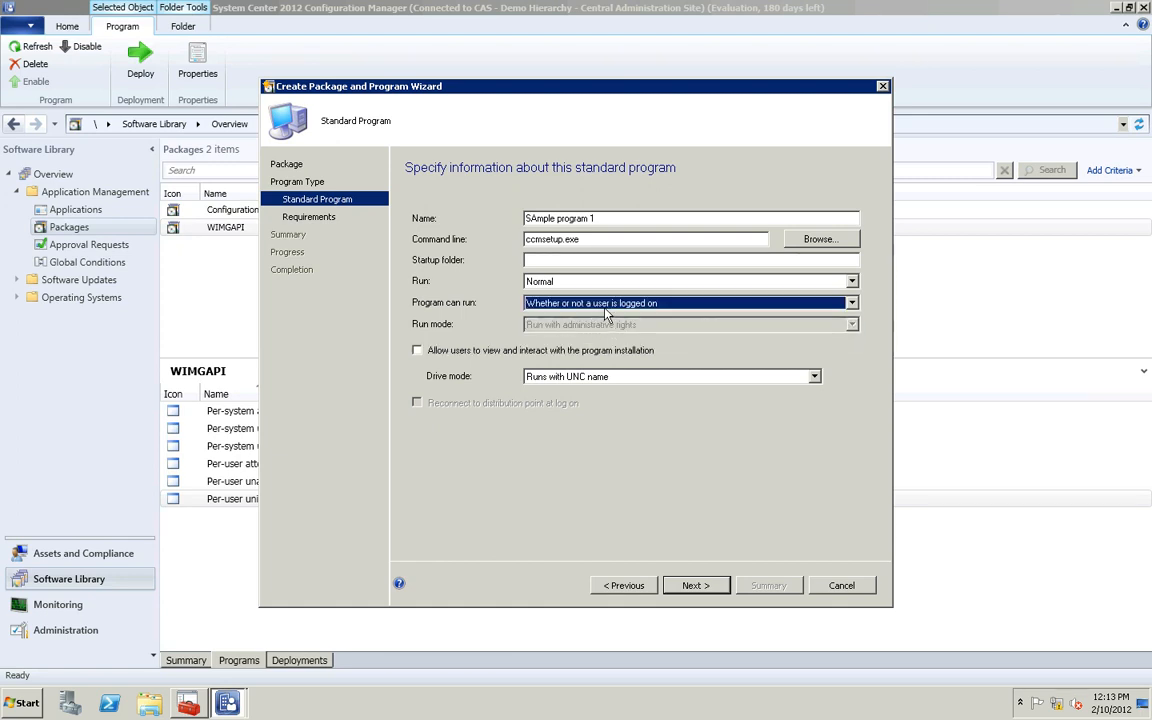
{"action": "left_click", "coordinate": [605, 304]}
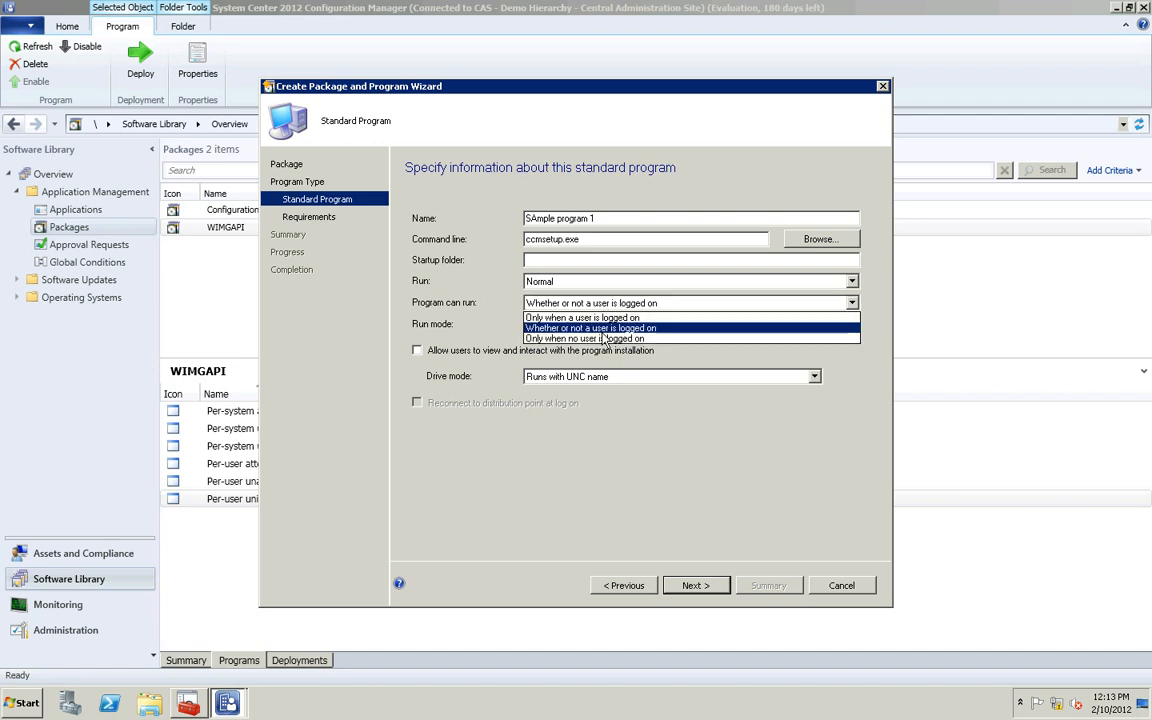
{"action": "left_click", "coordinate": [604, 339]}
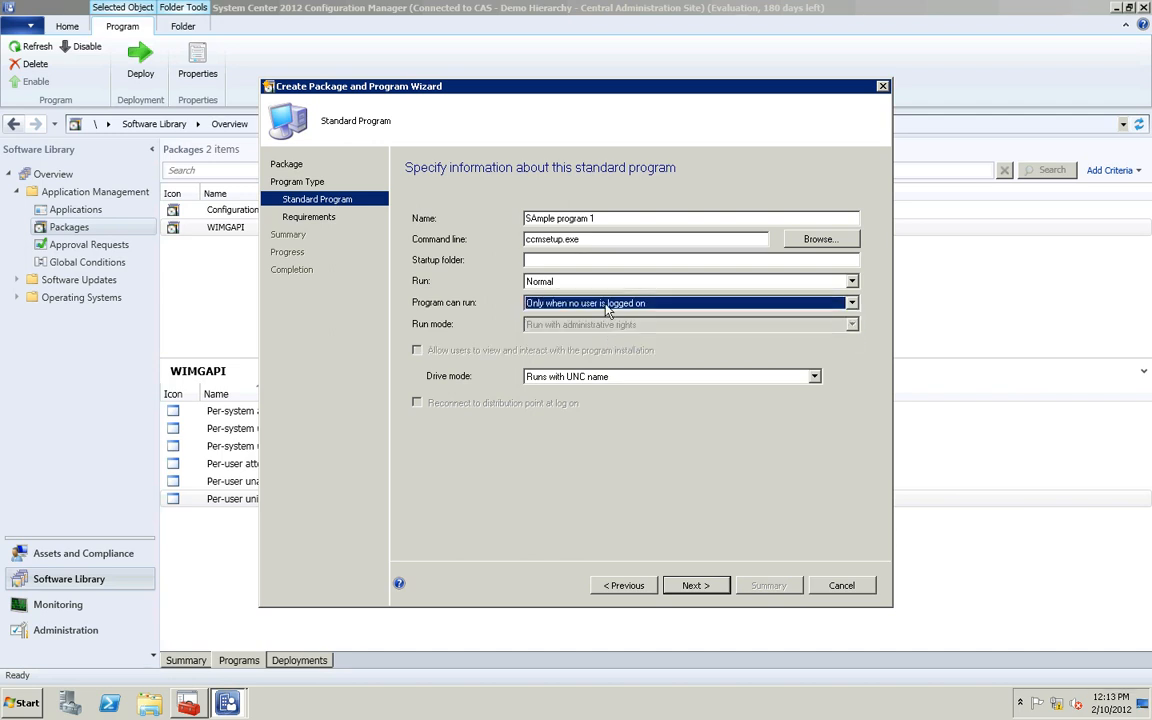
Set the program to run Whether or not a user is logged on, and to Only when a user is logged on with user interaction allowed
{"action": "left_click", "coordinate": [605, 306]}
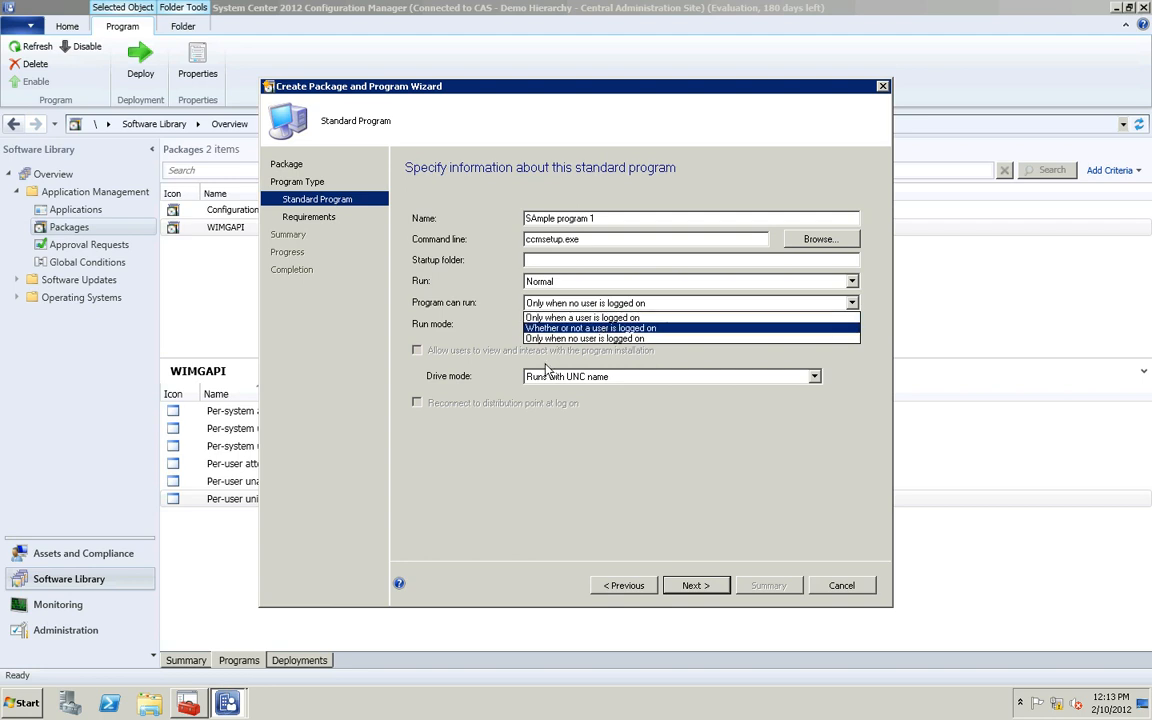
{"action": "left_click", "coordinate": [493, 329]}
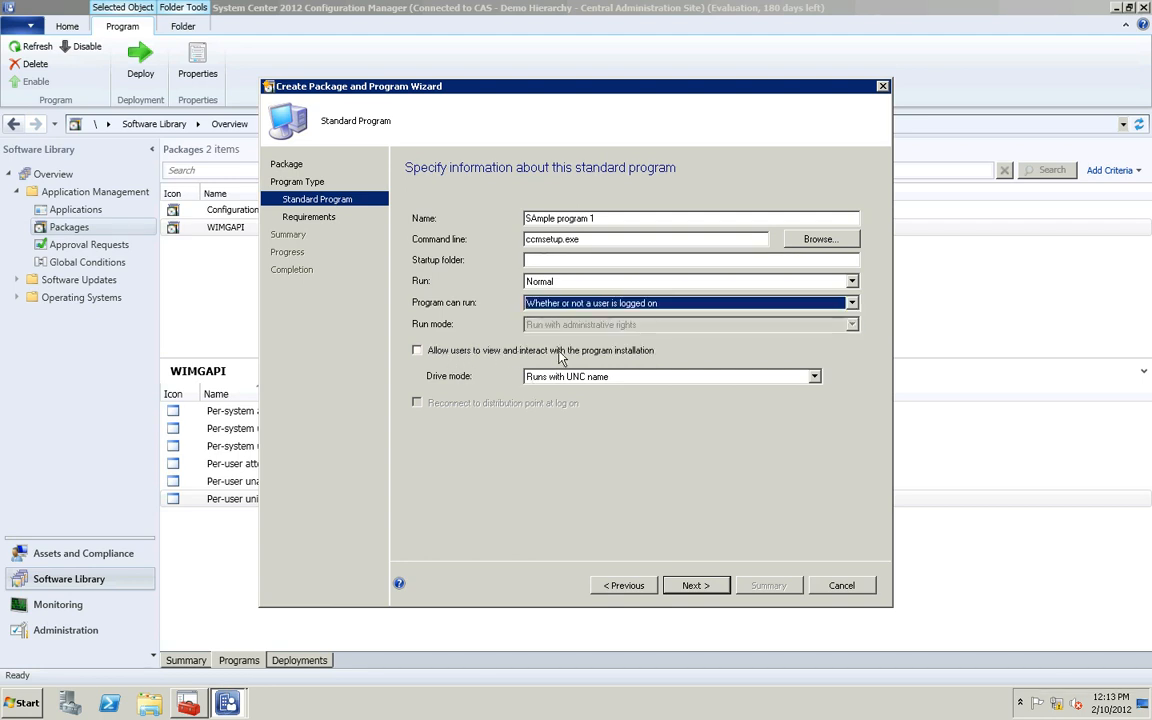
{"action": "left_click", "coordinate": [617, 305]}
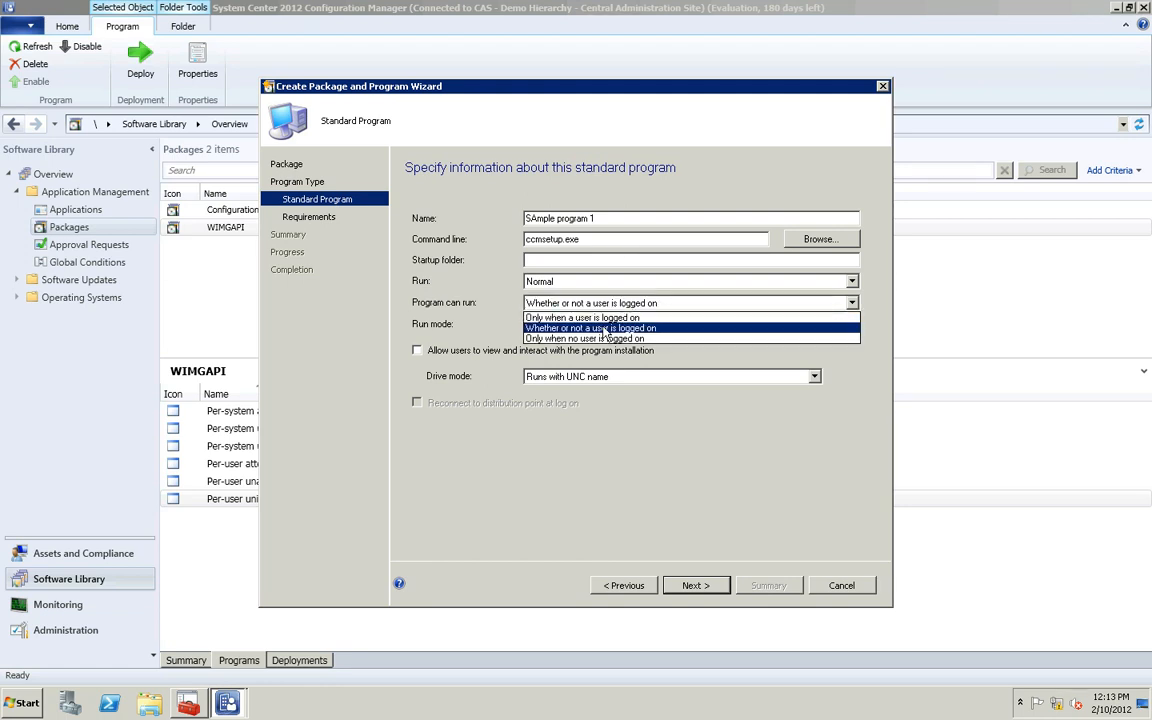
{"action": "left_click", "coordinate": [614, 319]}
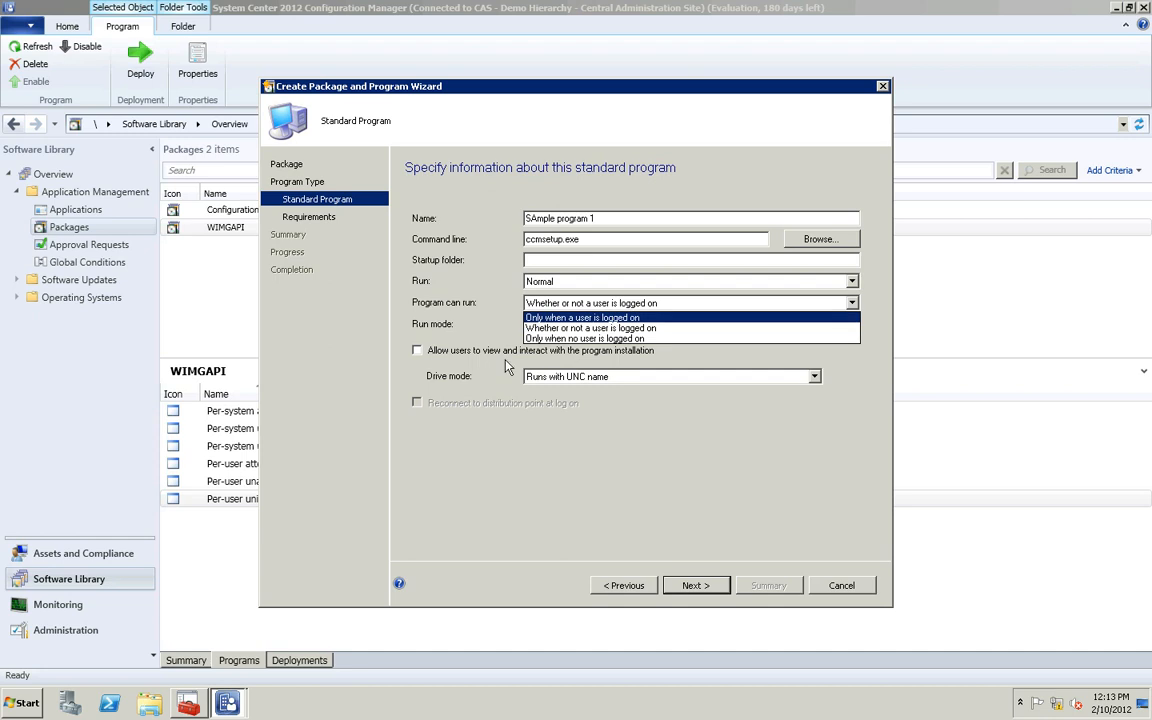
{"action": "left_click", "coordinate": [417, 351]}
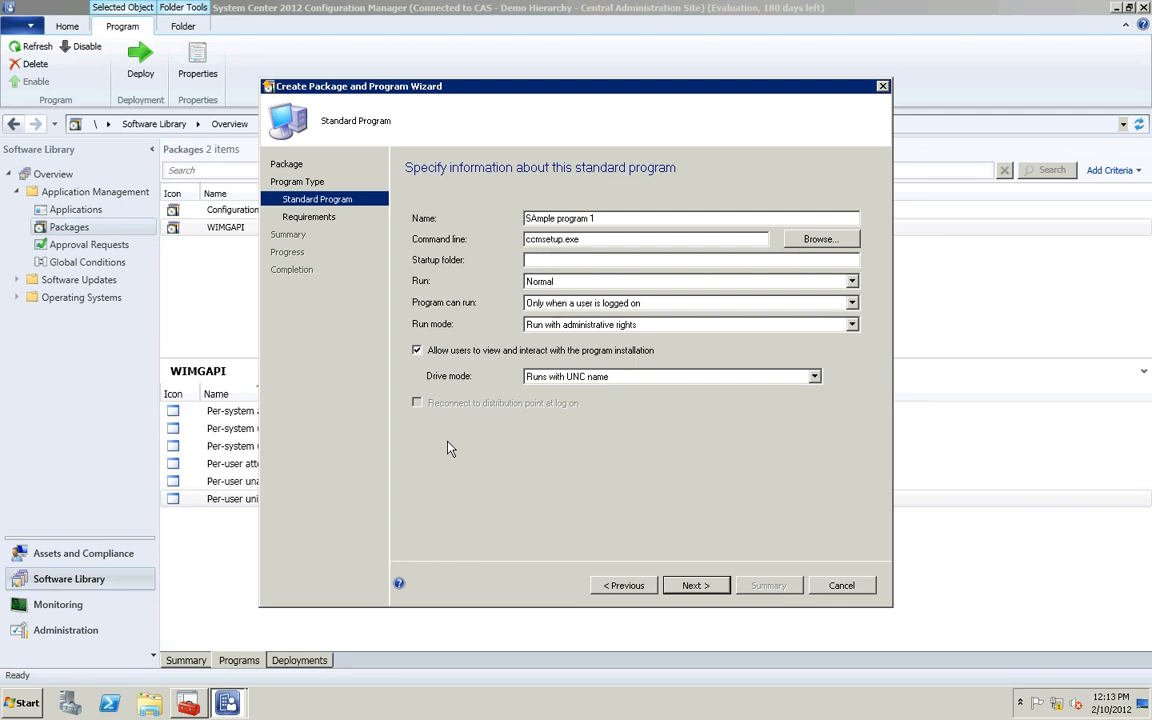
Change the run mode to Run with user's rights and set it back to Run with administrative rights
{"action": "left_click", "coordinate": [607, 325]}
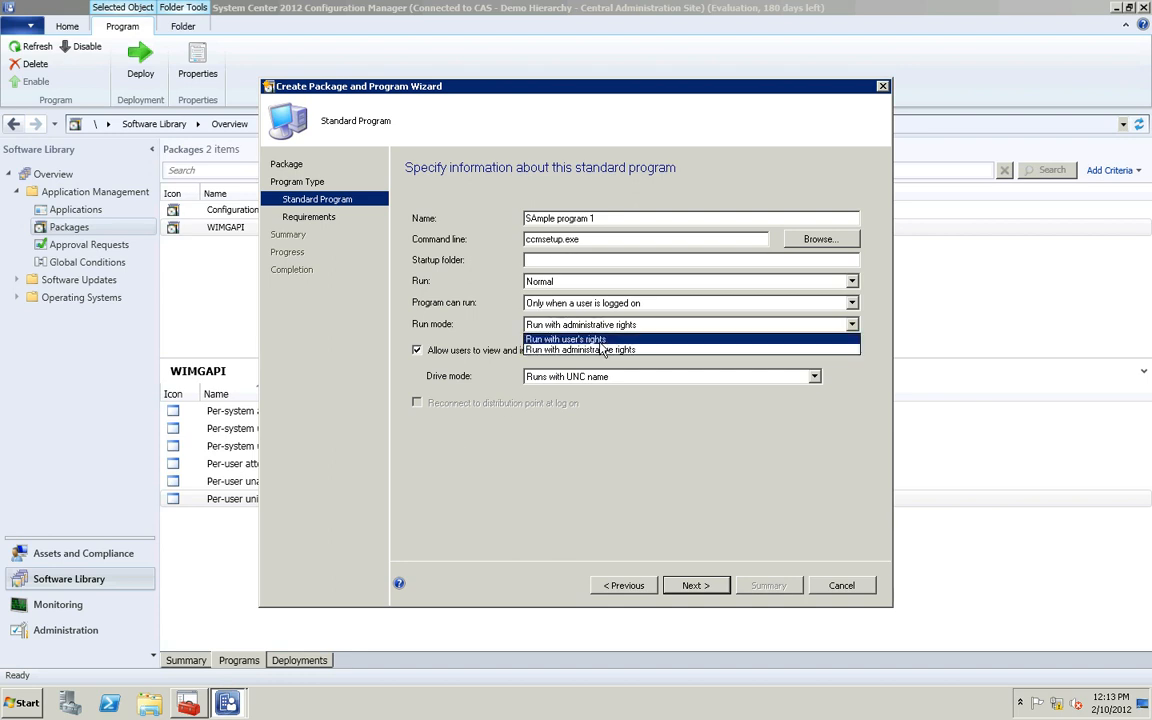
{"action": "left_click", "coordinate": [601, 339]}
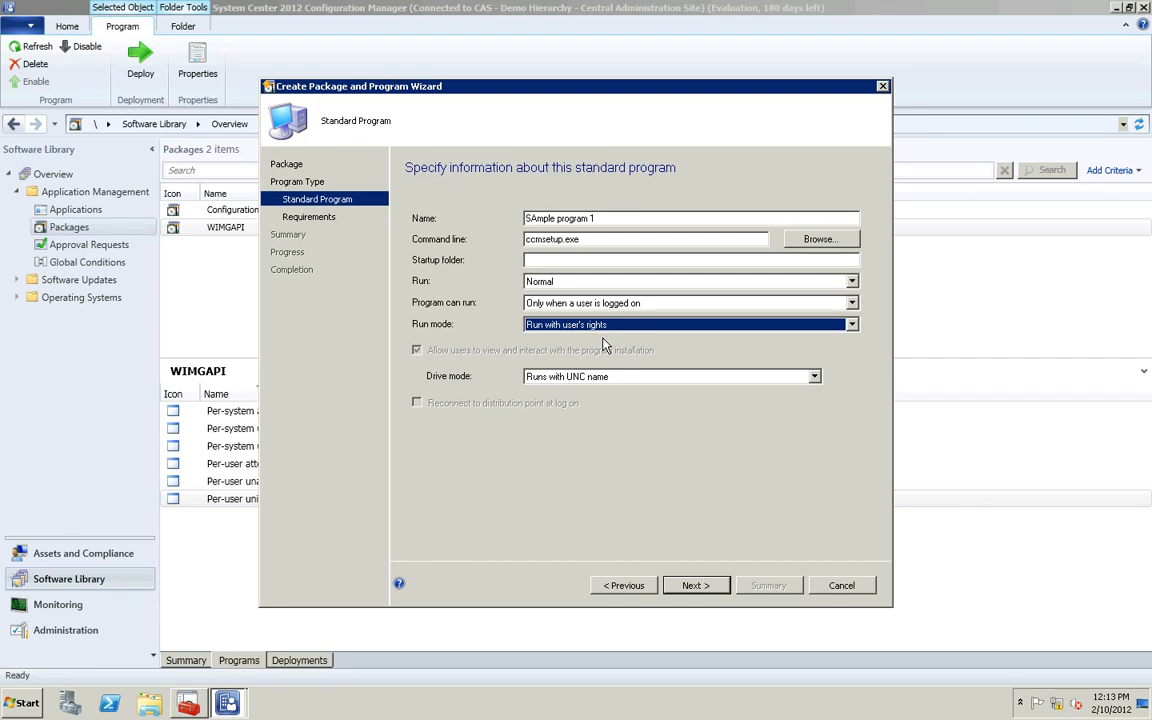
{"action": "left_click", "coordinate": [553, 328]}
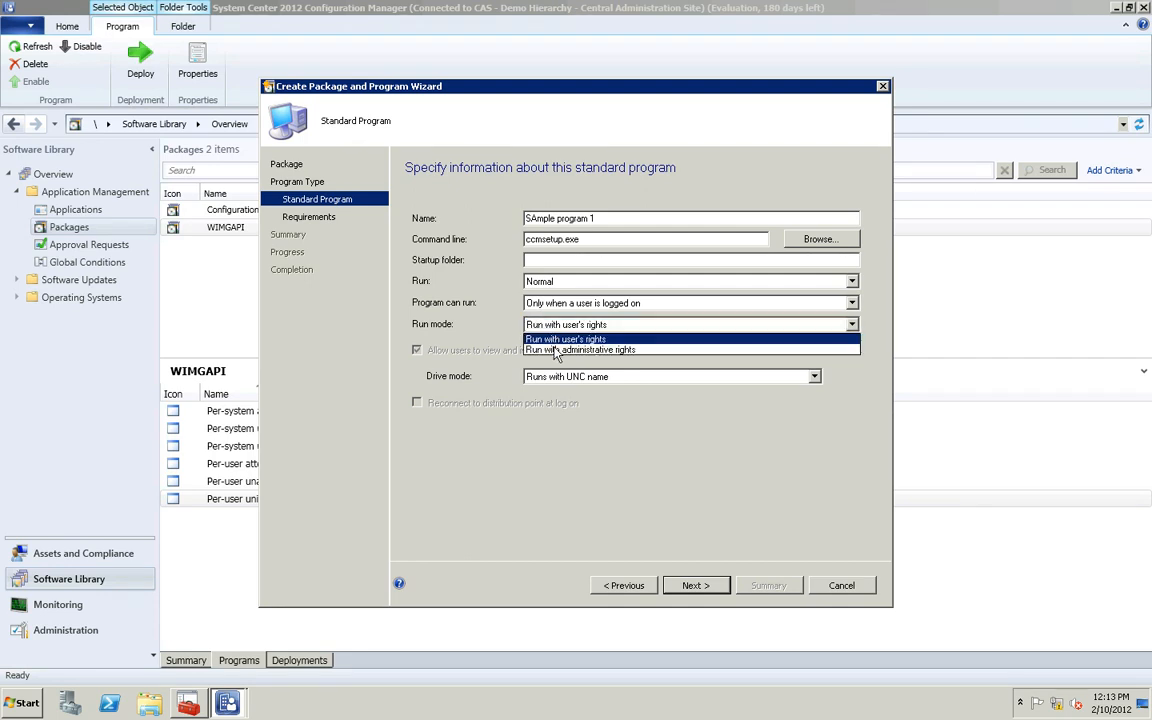
{"action": "left_click", "coordinate": [556, 350]}
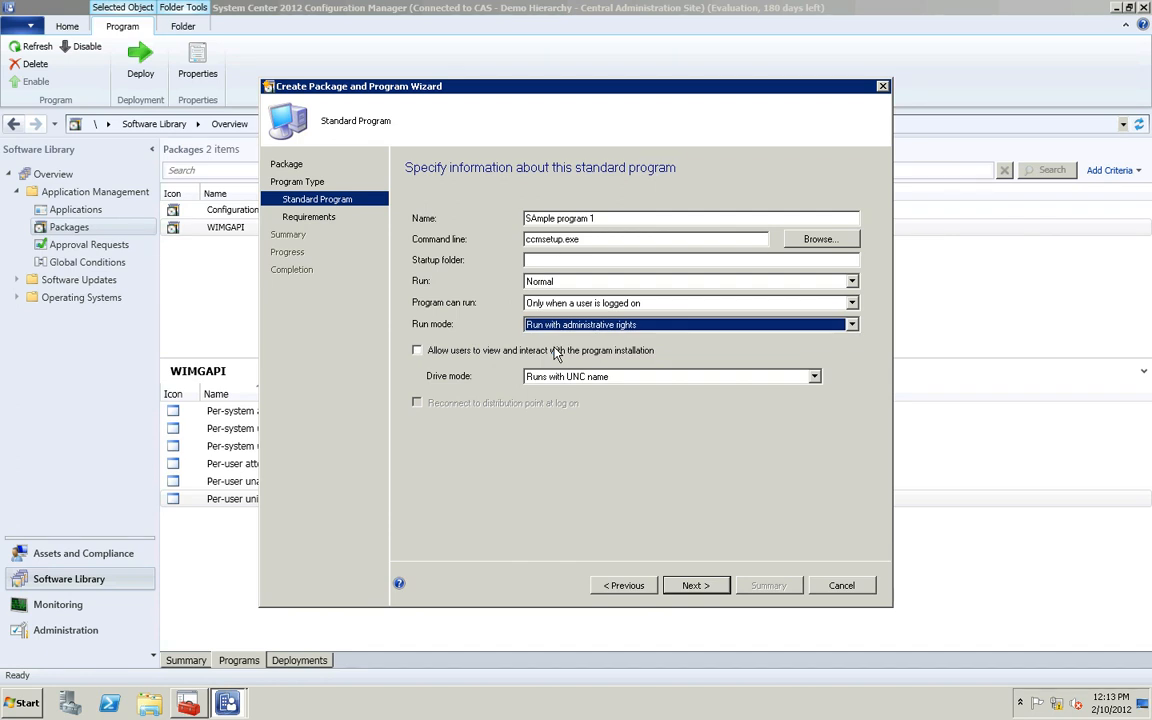
Let the program run Whether or not a user is logged on, and allow users to view and interact with the program installation
{"action": "left_click", "coordinate": [580, 306]}
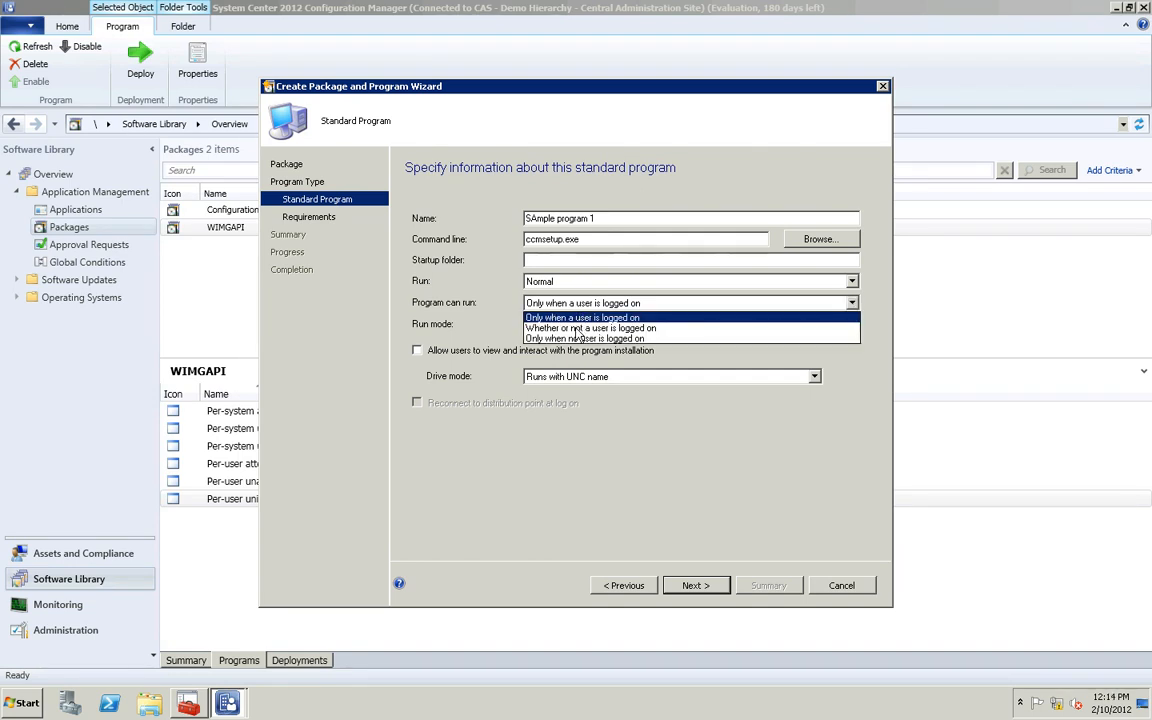
{"action": "left_click", "coordinate": [578, 329]}
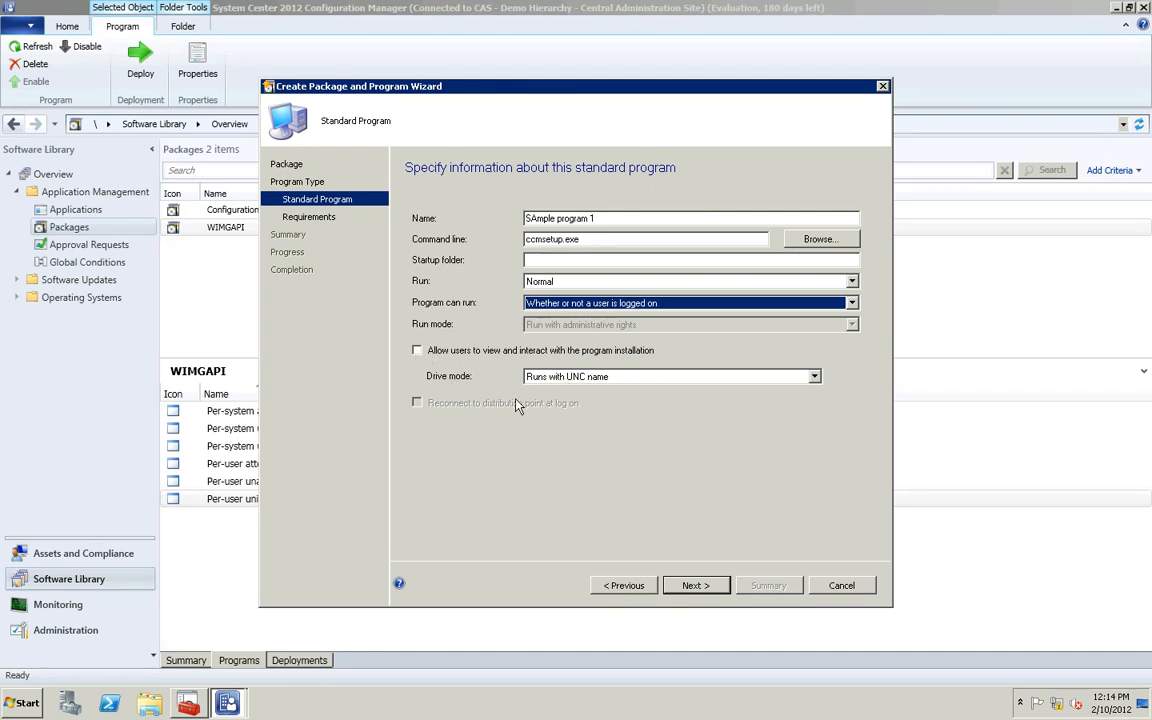
{"action": "left_click", "coordinate": [417, 351]}
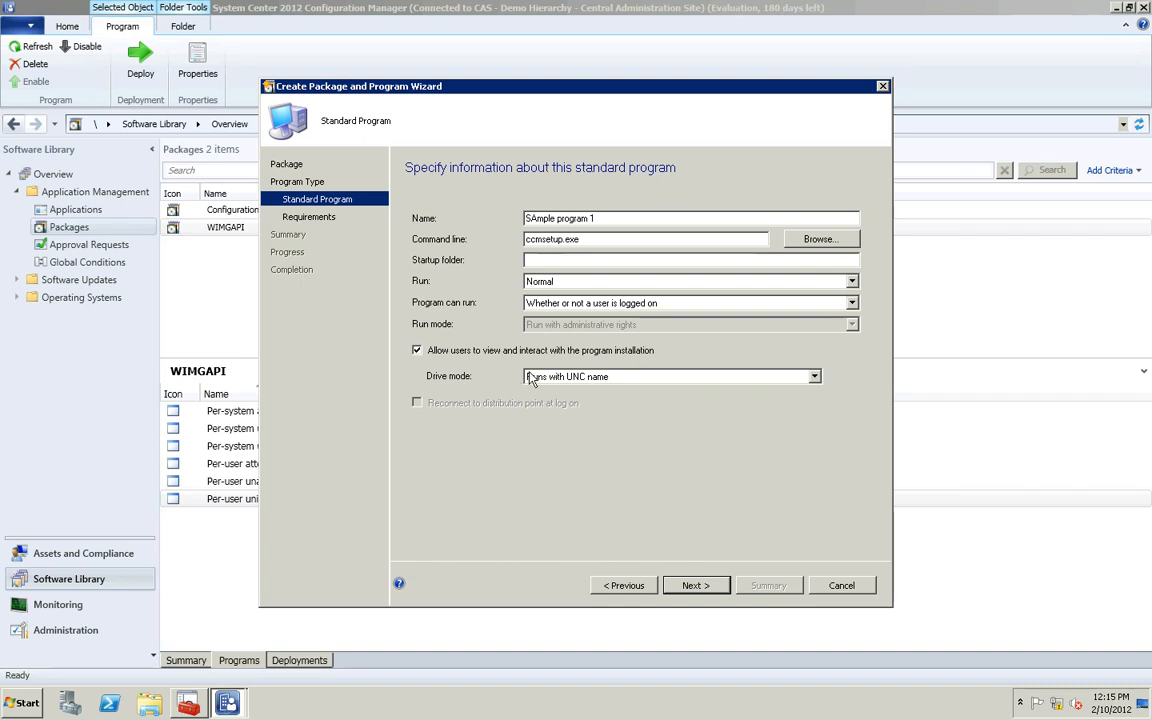
Review the drive mode options, keeping Runs with UNC name, and look ahead at the requirements before returning to the standard program settings
{"action": "left_click", "coordinate": [556, 379]}
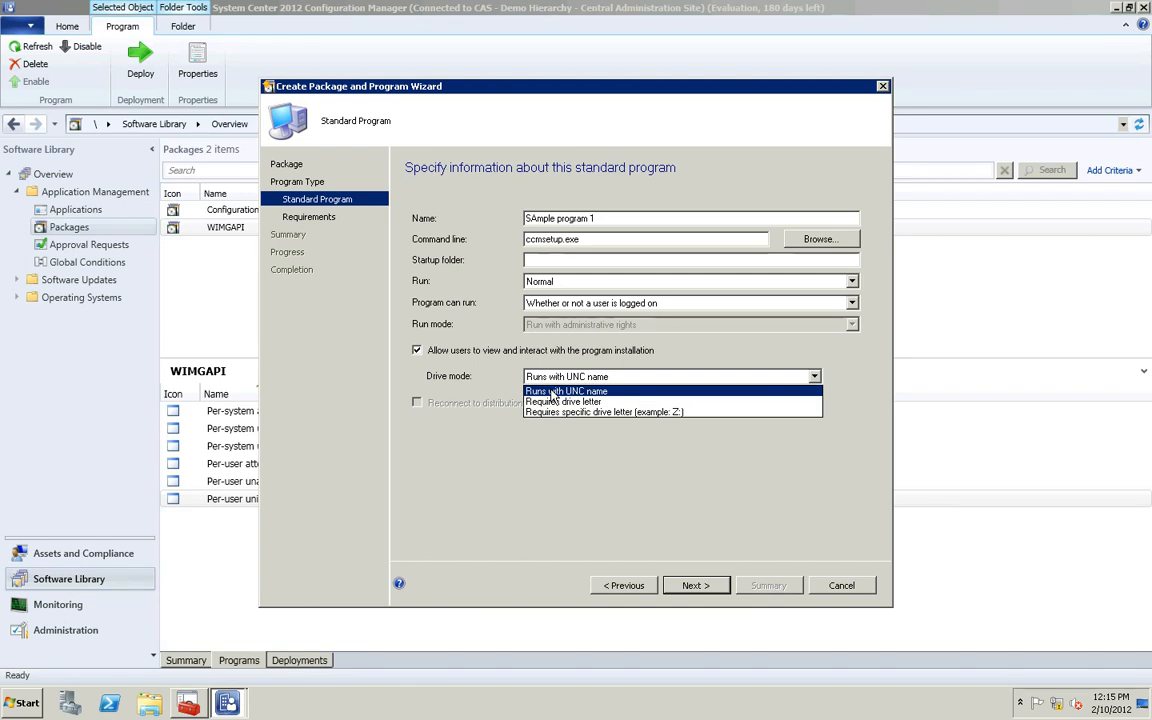
{"action": "left_click", "coordinate": [551, 391]}
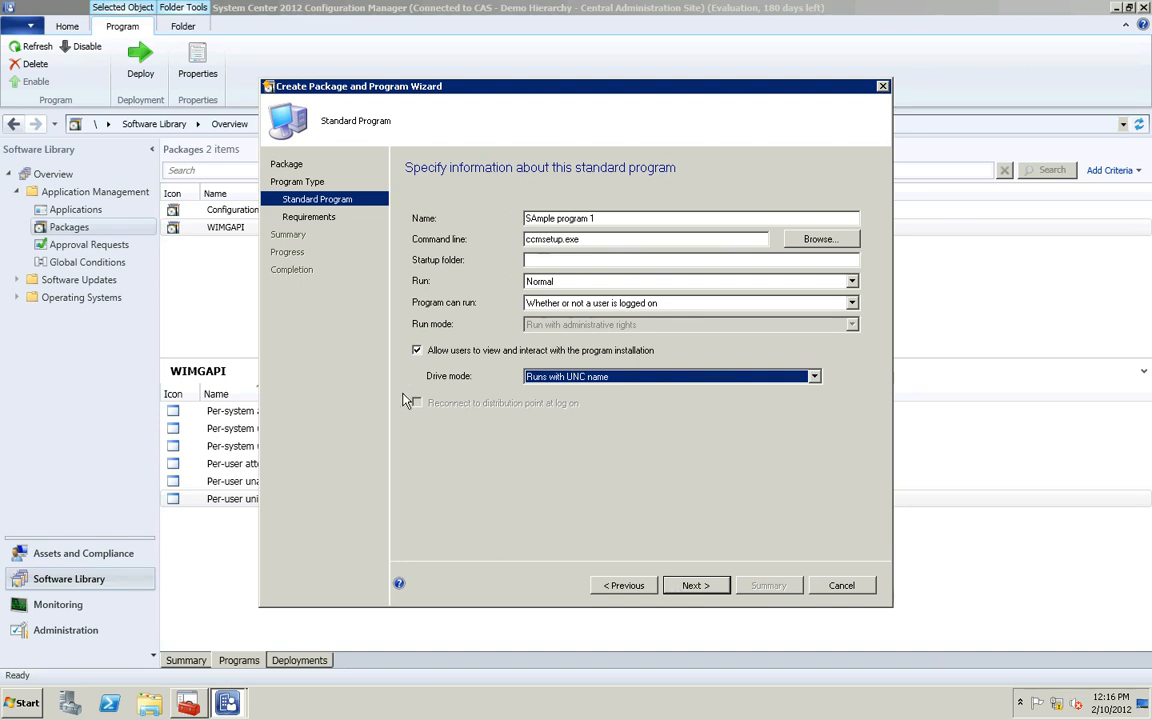
{"action": "left_click", "coordinate": [688, 587]}
{"action": "left_click", "coordinate": [648, 587]}
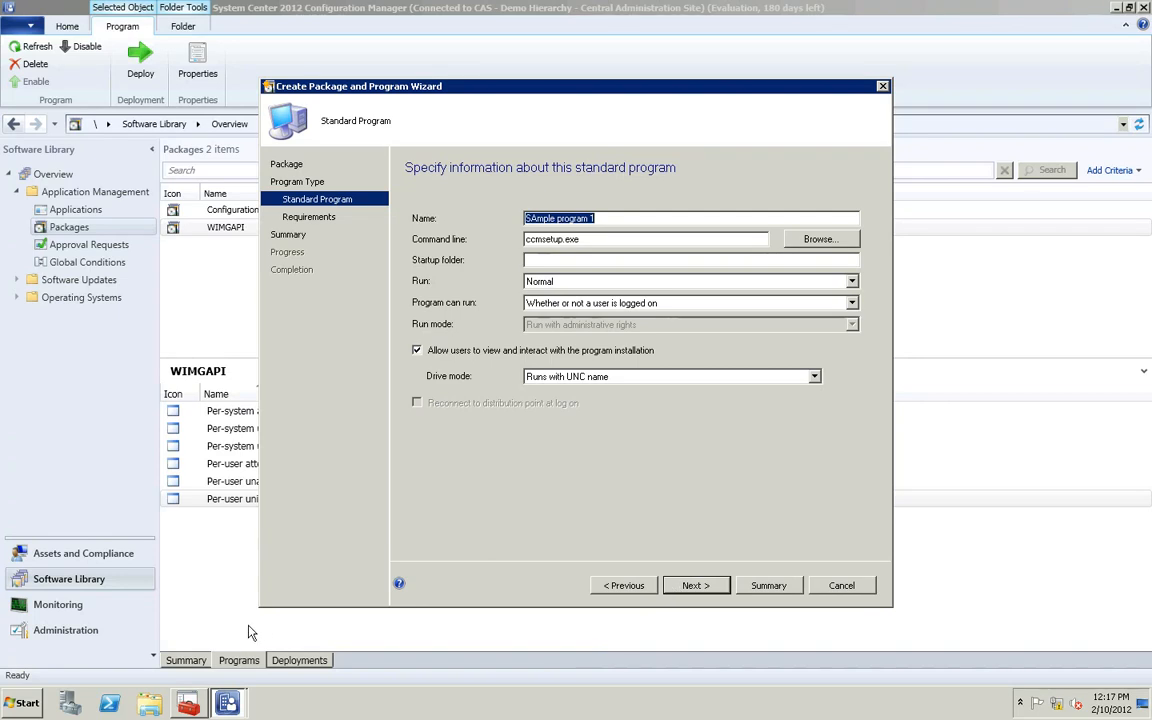
Open the client computer's administrative share \\cmclt1\c$ in a file window
{"action": "left_click", "coordinate": [14, 706]}
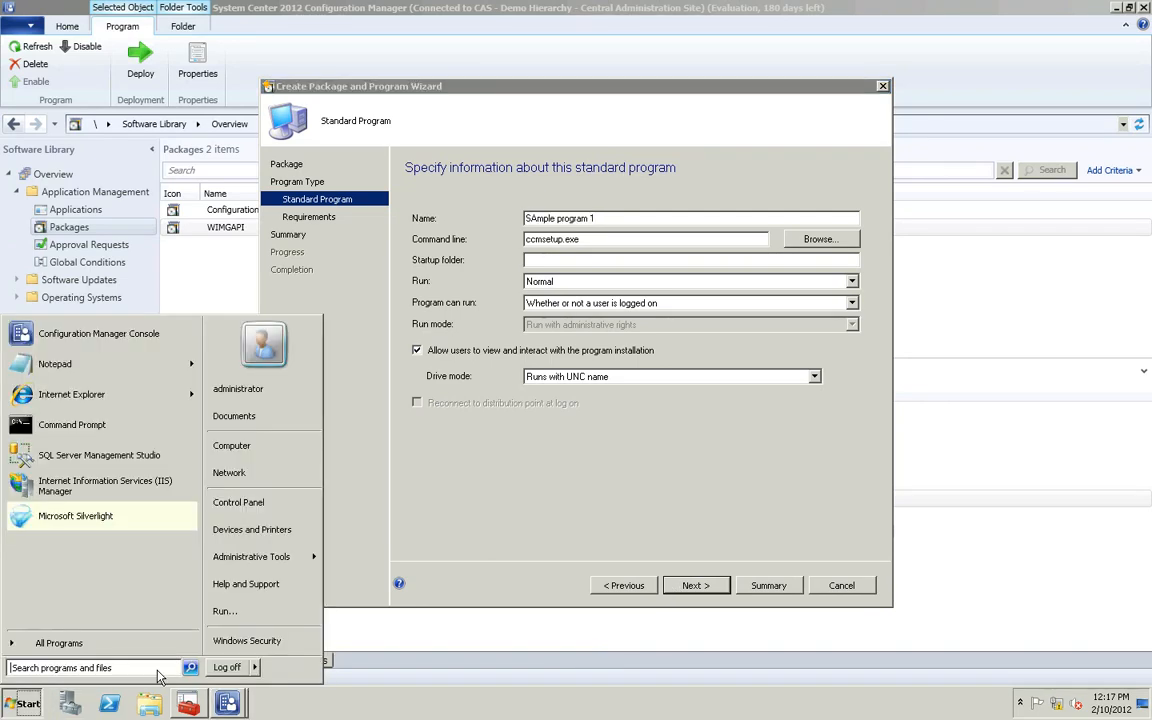
{"action": "left_click", "coordinate": [253, 620]}
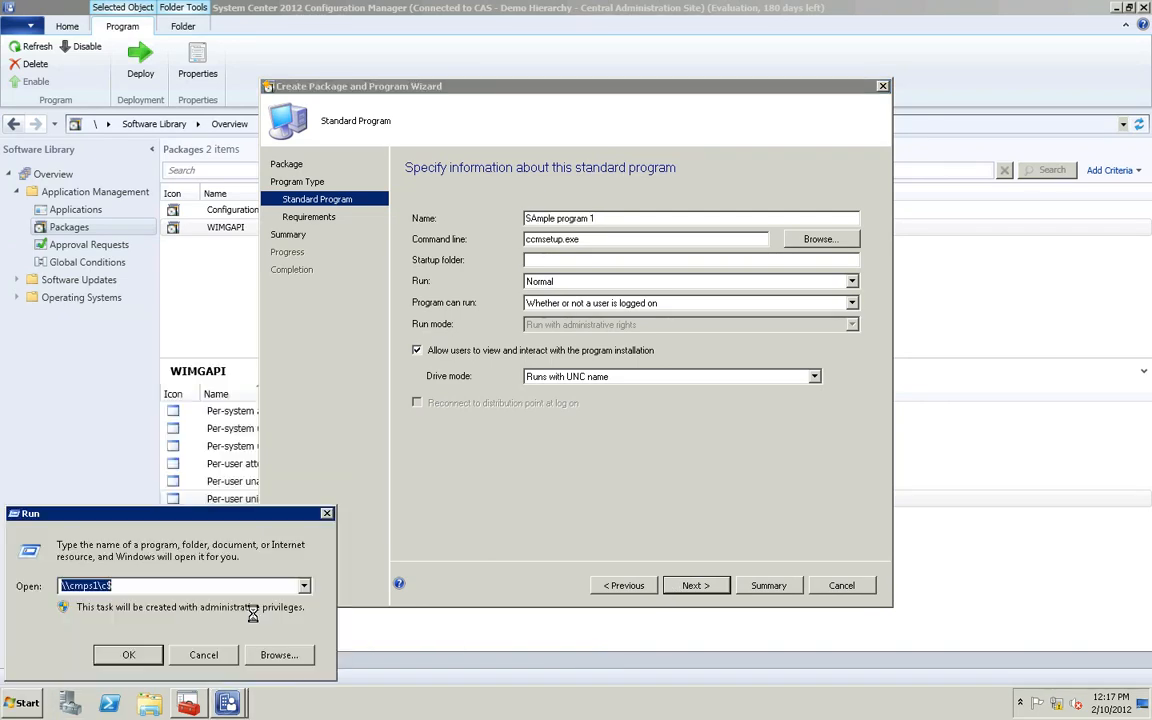
{"action": "type", "text": "\\cm"}
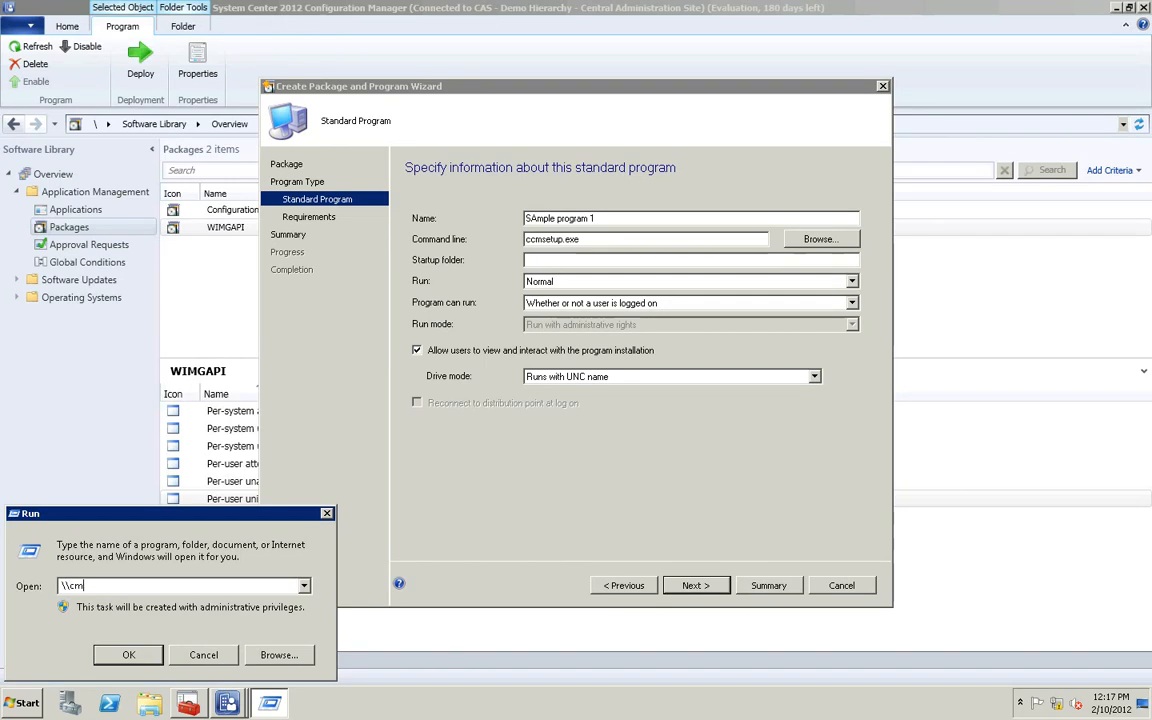
{"action": "type", "text": "clt1\\c$"}
{"action": "key", "text": "Return"}
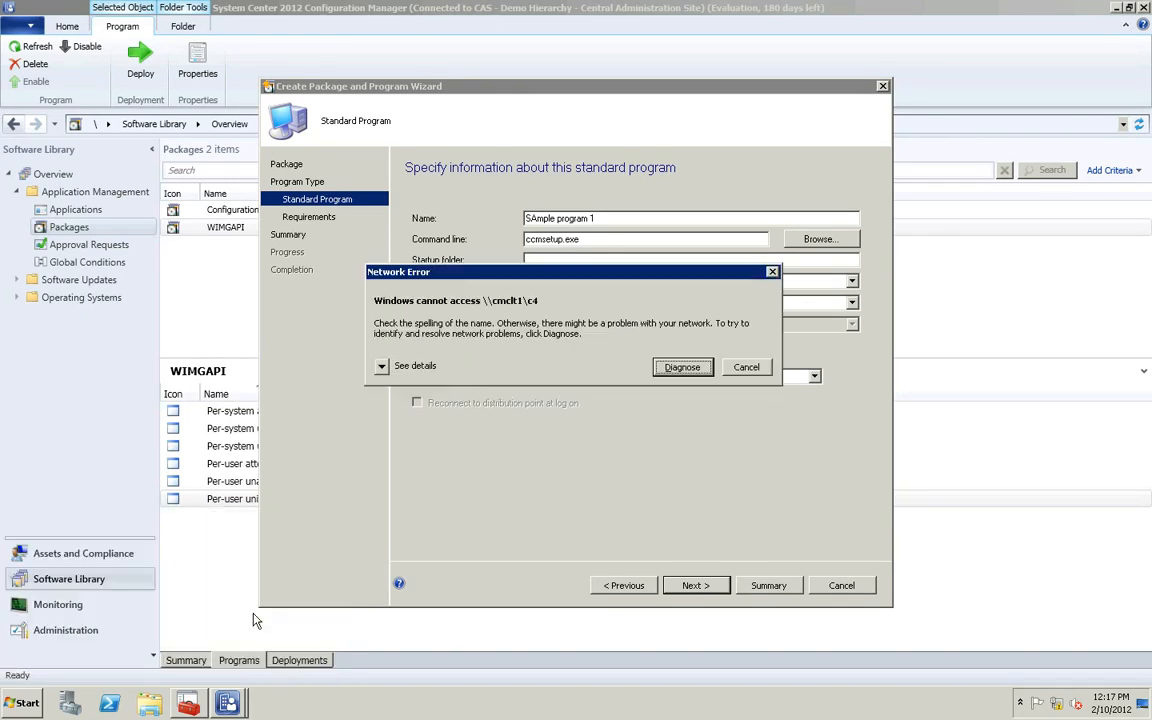
{"action": "left_click", "coordinate": [746, 367]}
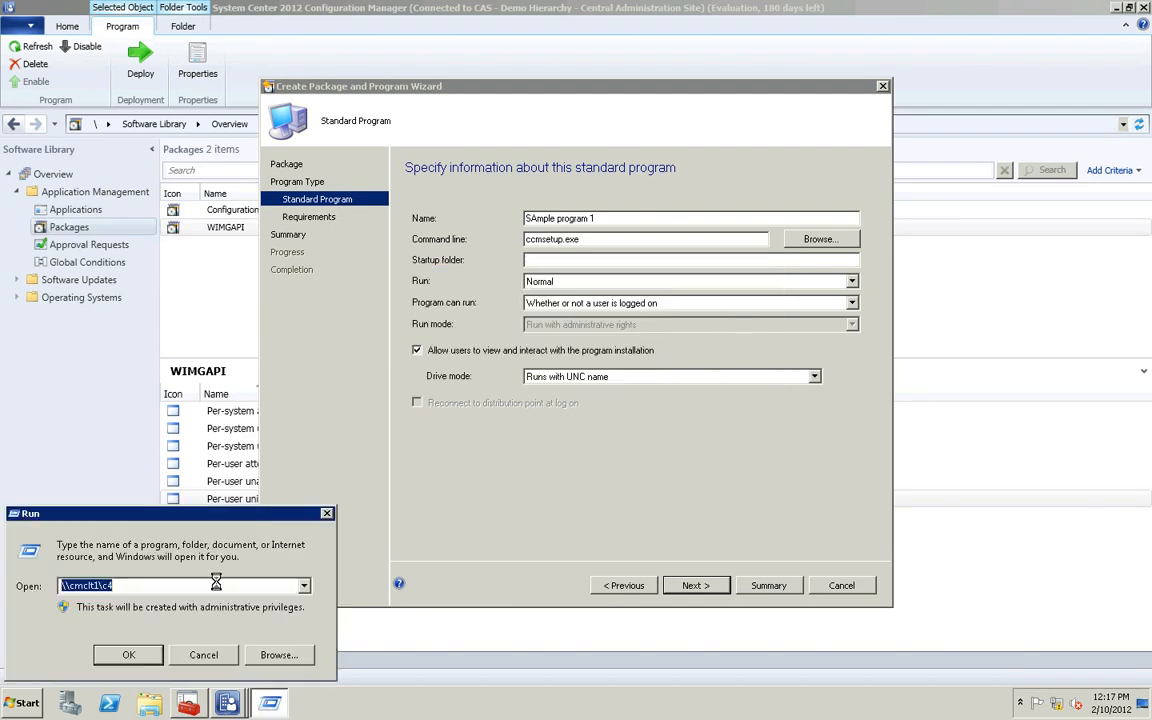
{"action": "left_click", "coordinate": [214, 587]}
{"action": "key", "text": "BackSpace"}
{"action": "type", "text": "$"}
{"action": "key", "text": "Return"}
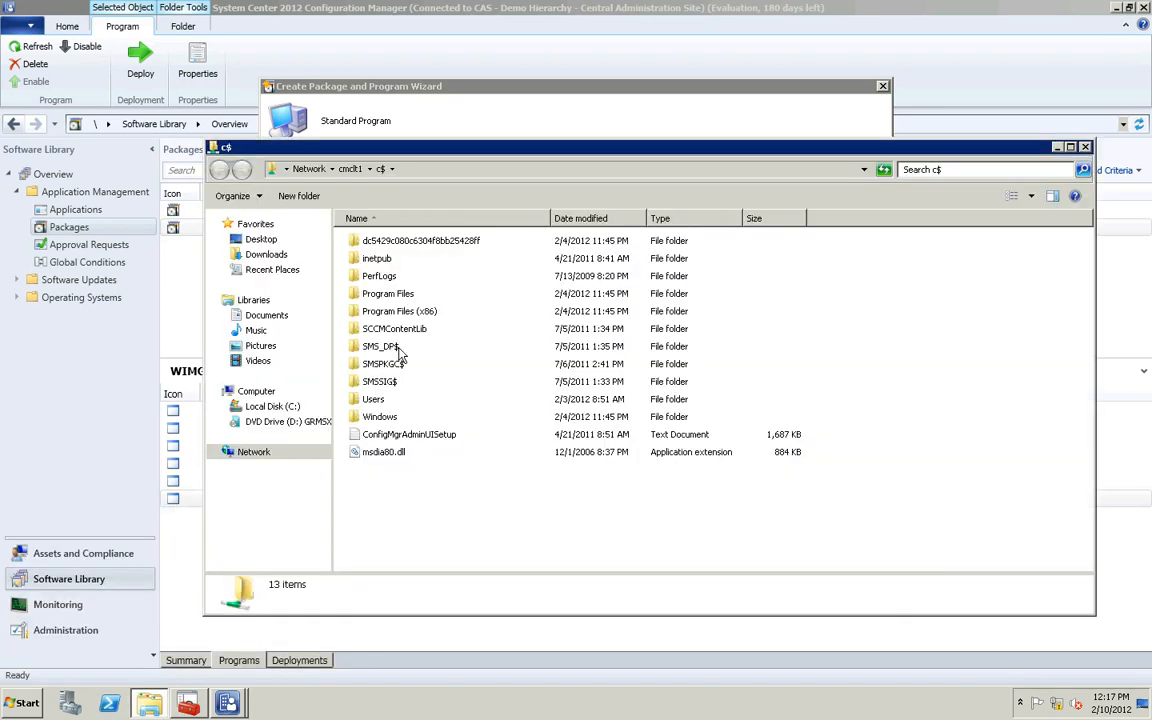
Examine the client cache folder Windows\ccmcache on the share and close the file window
{"action": "double_click", "coordinate": [380, 417]}
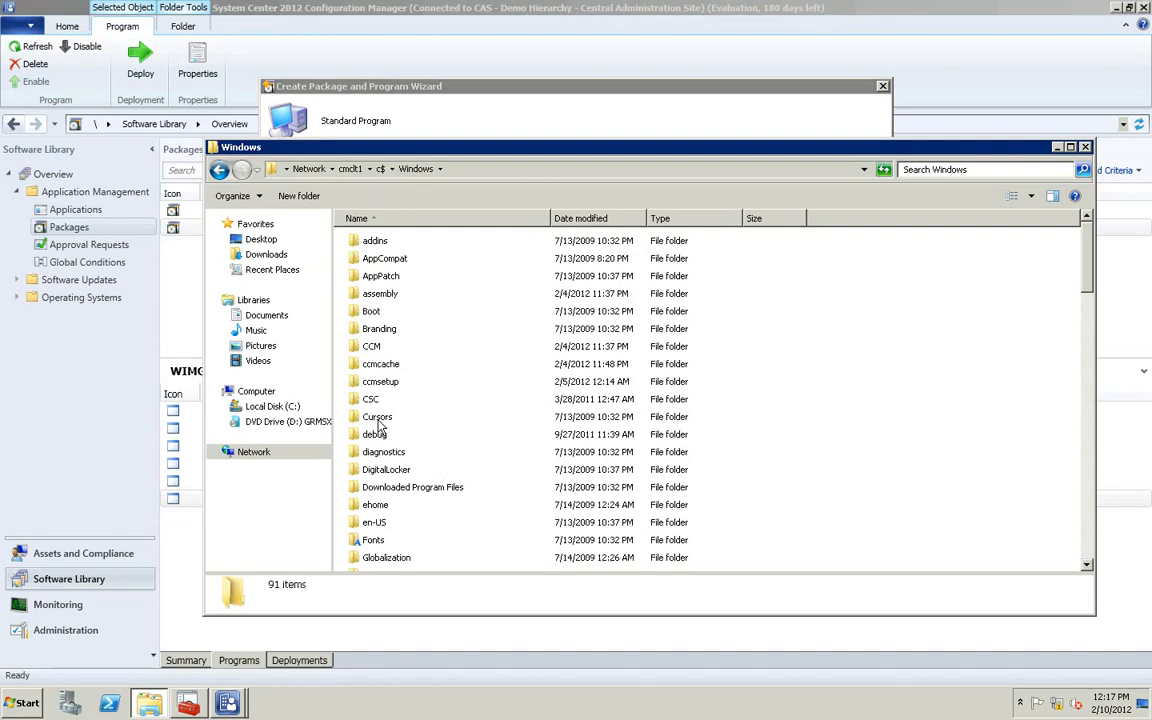
{"action": "double_click", "coordinate": [379, 365]}
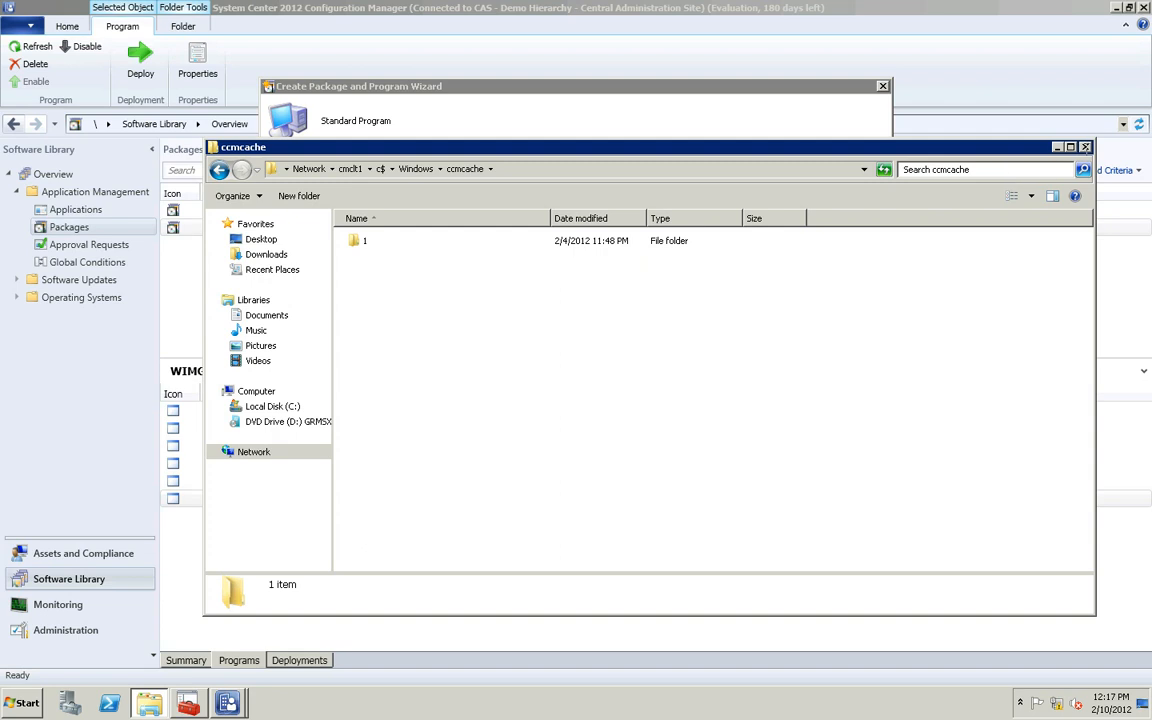
{"action": "left_click", "coordinate": [1087, 147]}
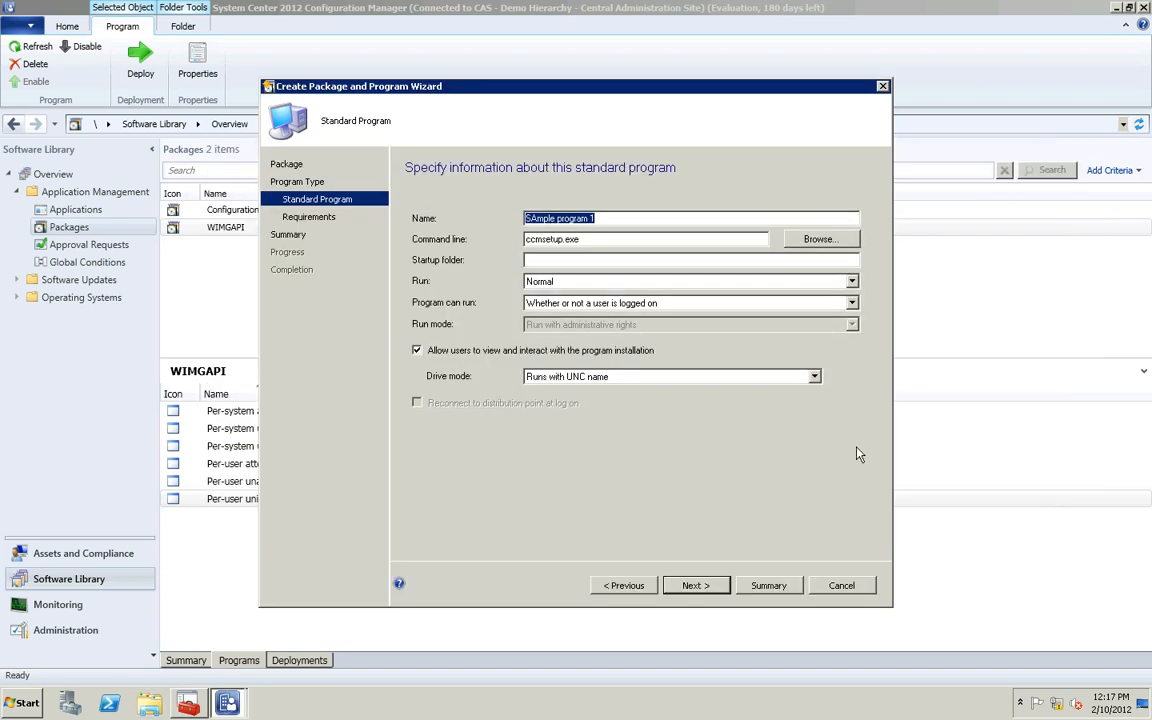
Proceed to the program requirements and turn Run another program first on and off again
{"action": "left_click", "coordinate": [696, 586]}
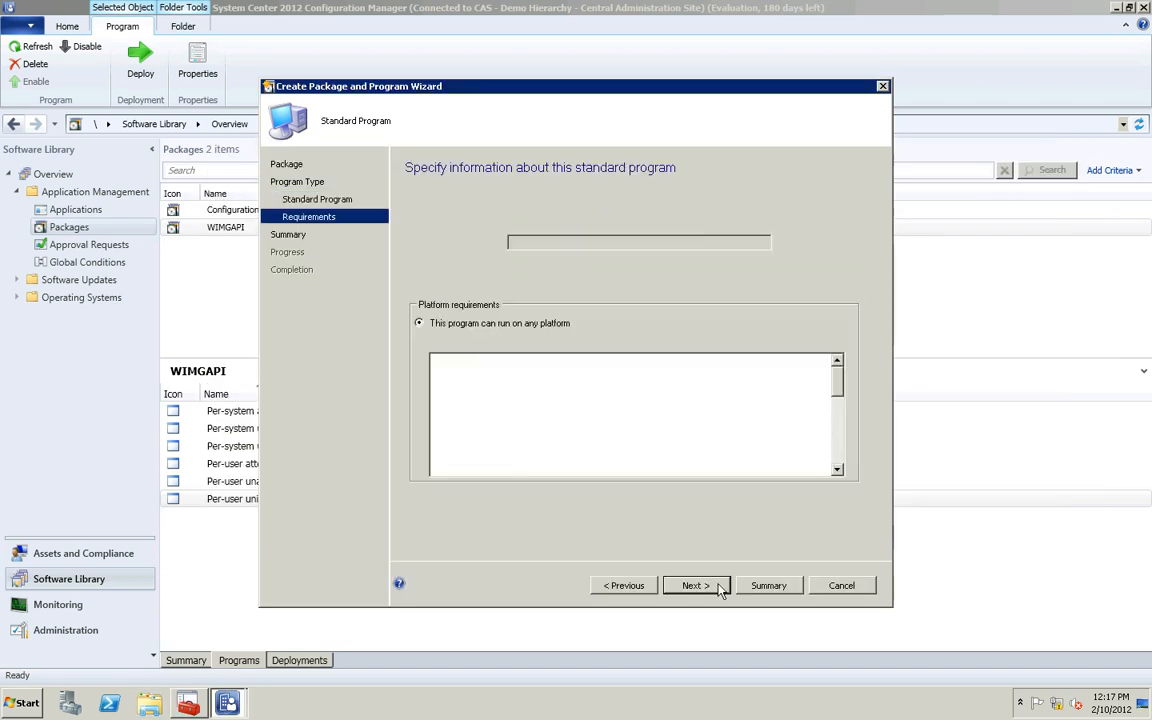
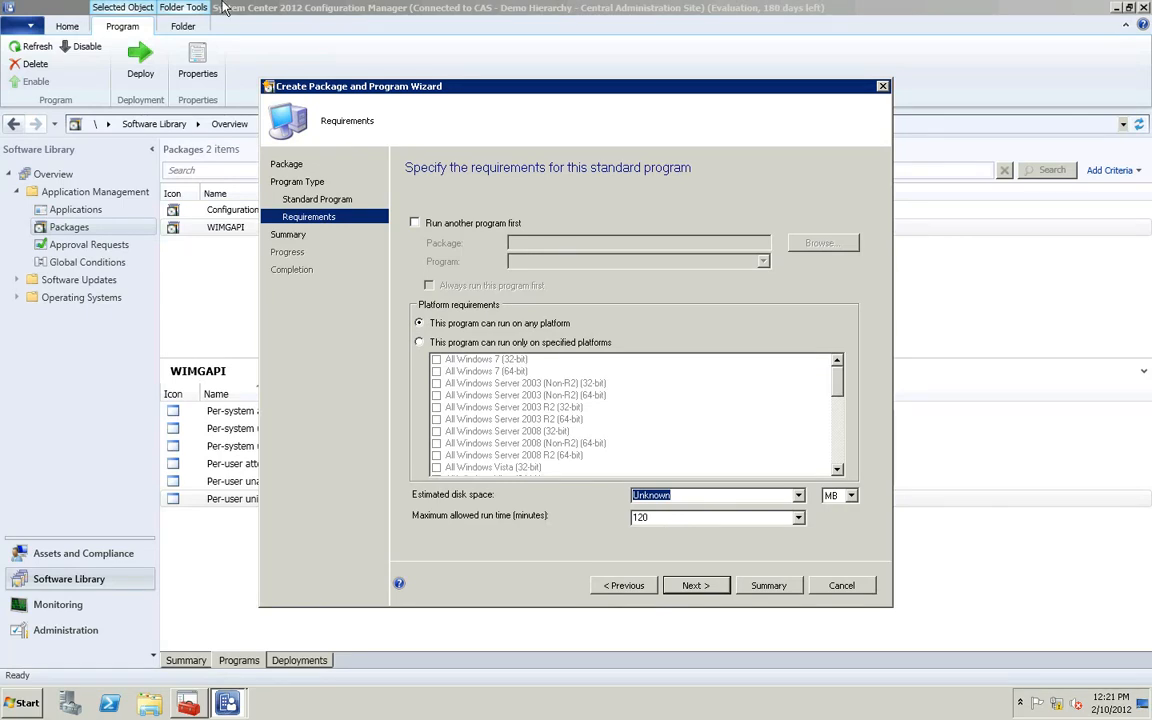
{"action": "left_click", "coordinate": [414, 222]}
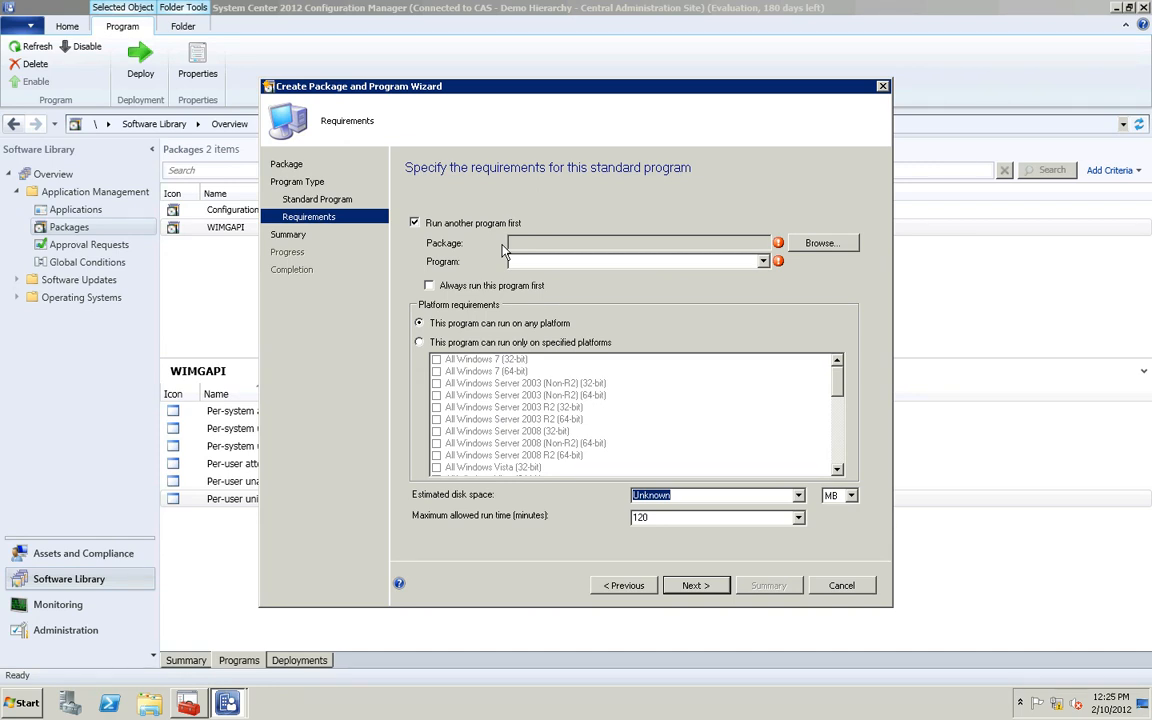
{"action": "left_click", "coordinate": [416, 223]}
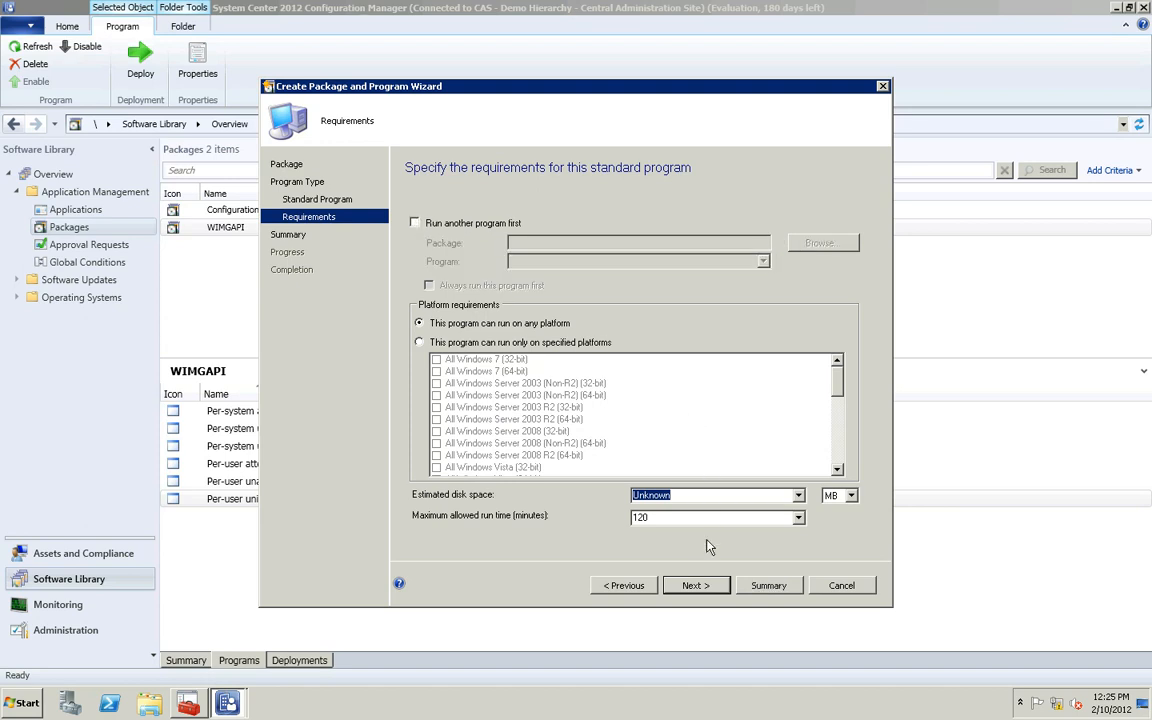
Accept the requirements, confirm the summarized settings to create Sample Package 1 with its program, and close the wizard
{"action": "left_click", "coordinate": [715, 585]}
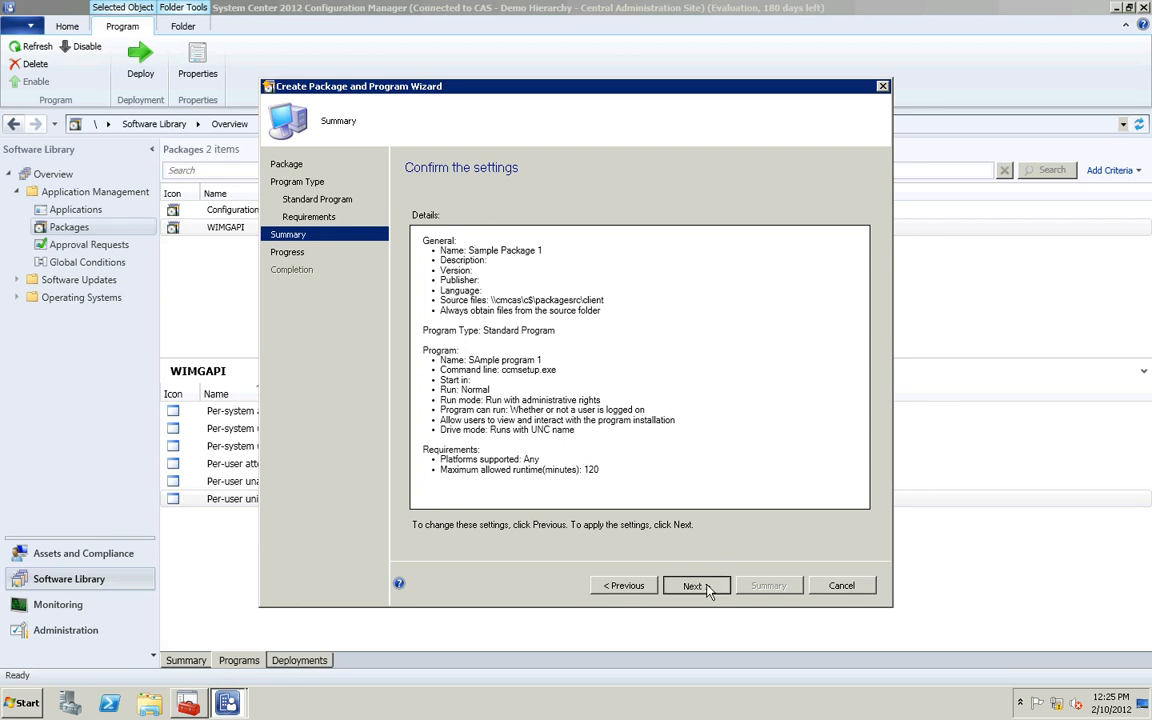
{"action": "left_click", "coordinate": [695, 586]}
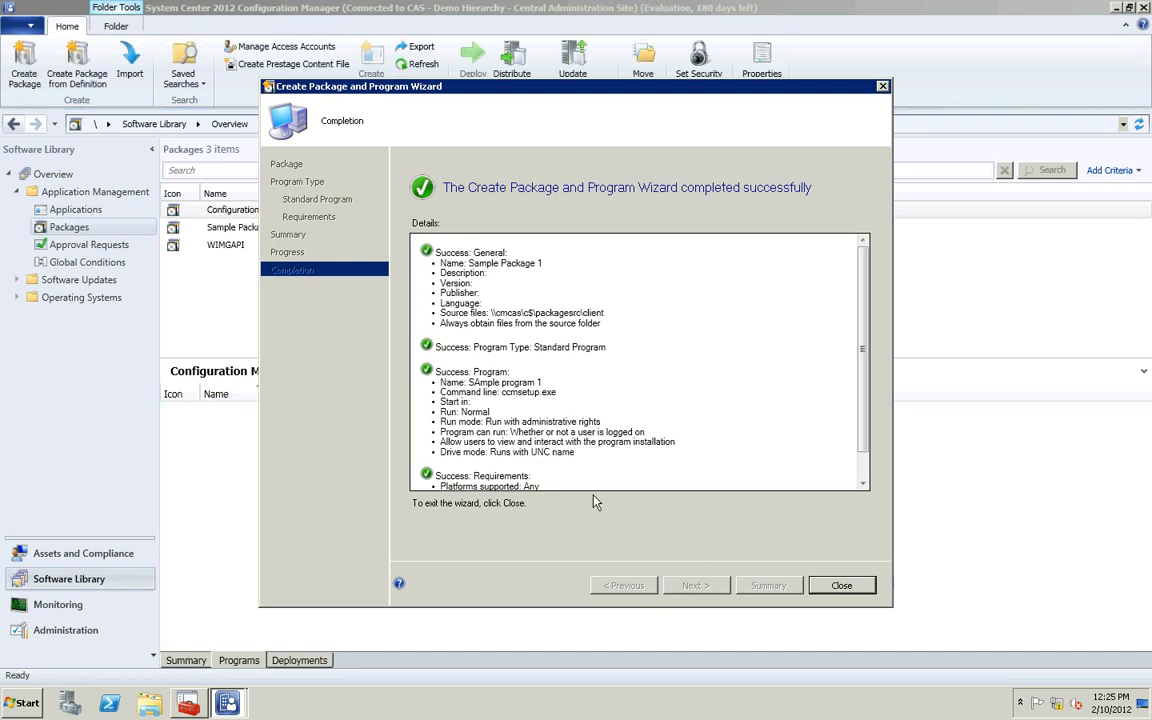
{"action": "key", "text": "Return"}
Open the properties of Sample Package 1 and examine its general, data source and data access settings
{"action": "left_click", "coordinate": [277, 232]}
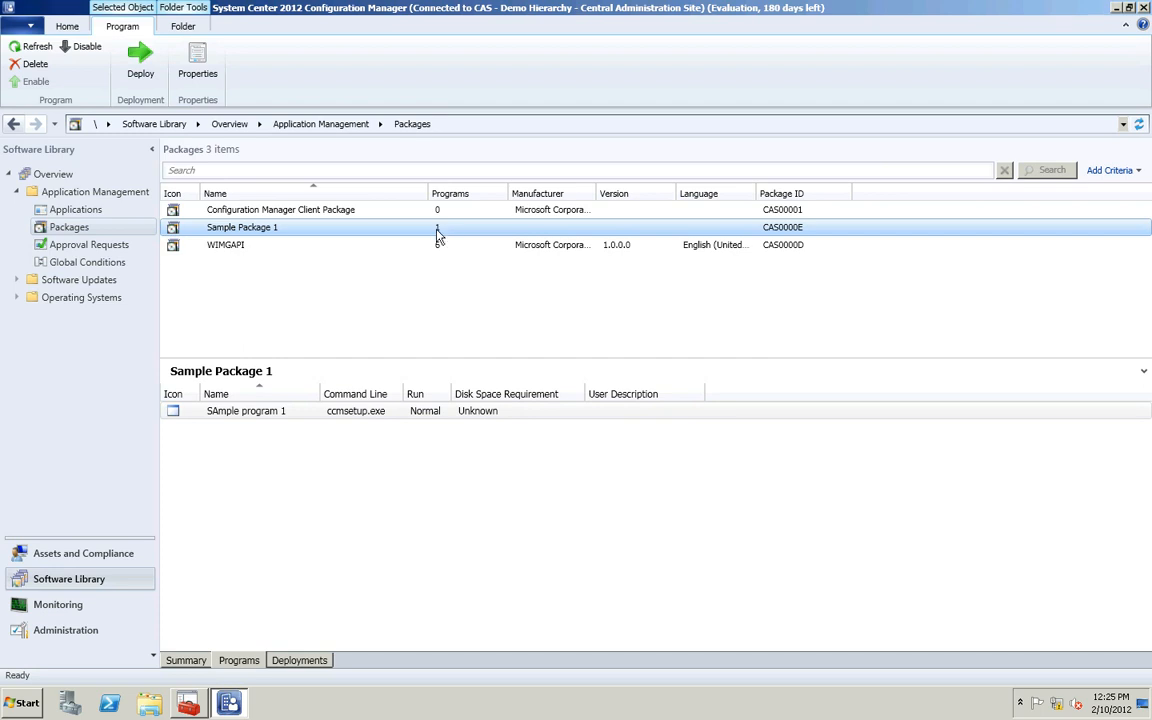
{"action": "right_click", "coordinate": [276, 236]}
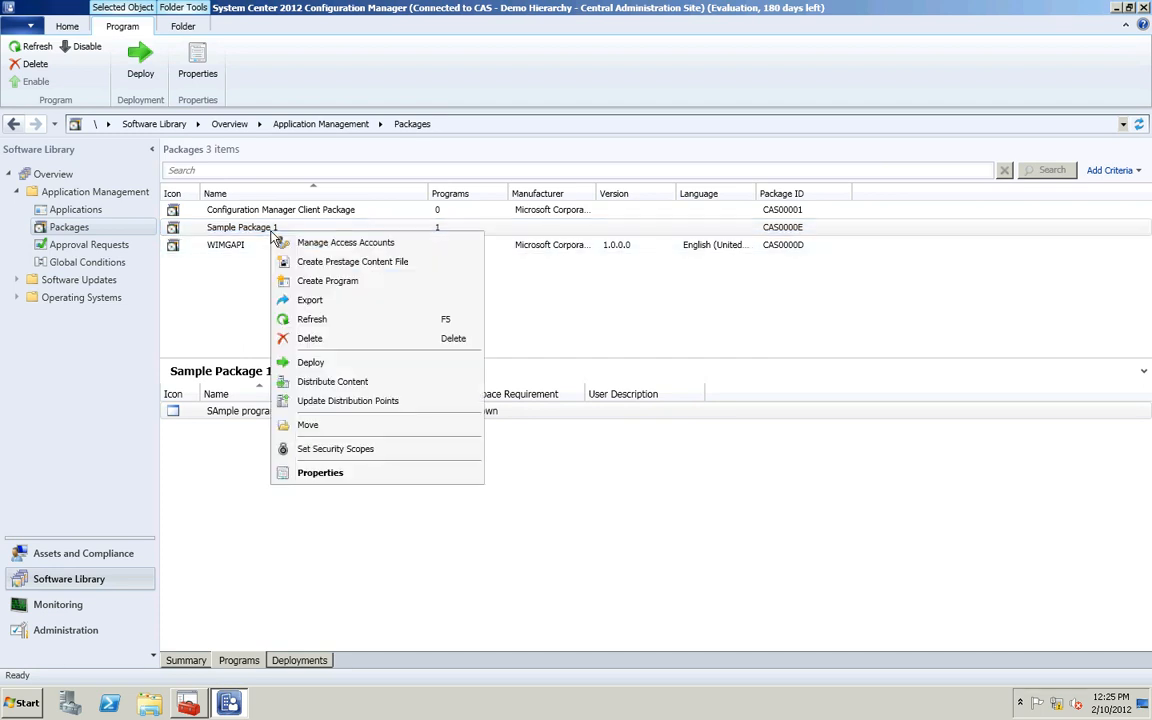
{"action": "left_click", "coordinate": [363, 476]}
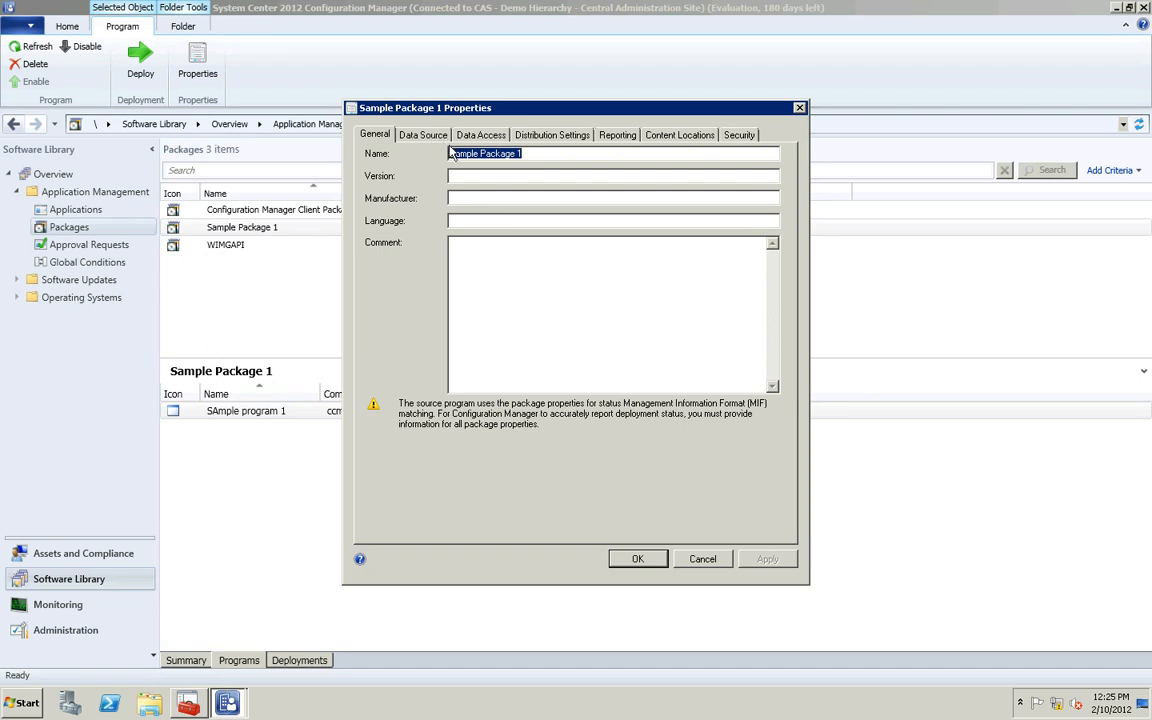
{"action": "left_click", "coordinate": [410, 134]}
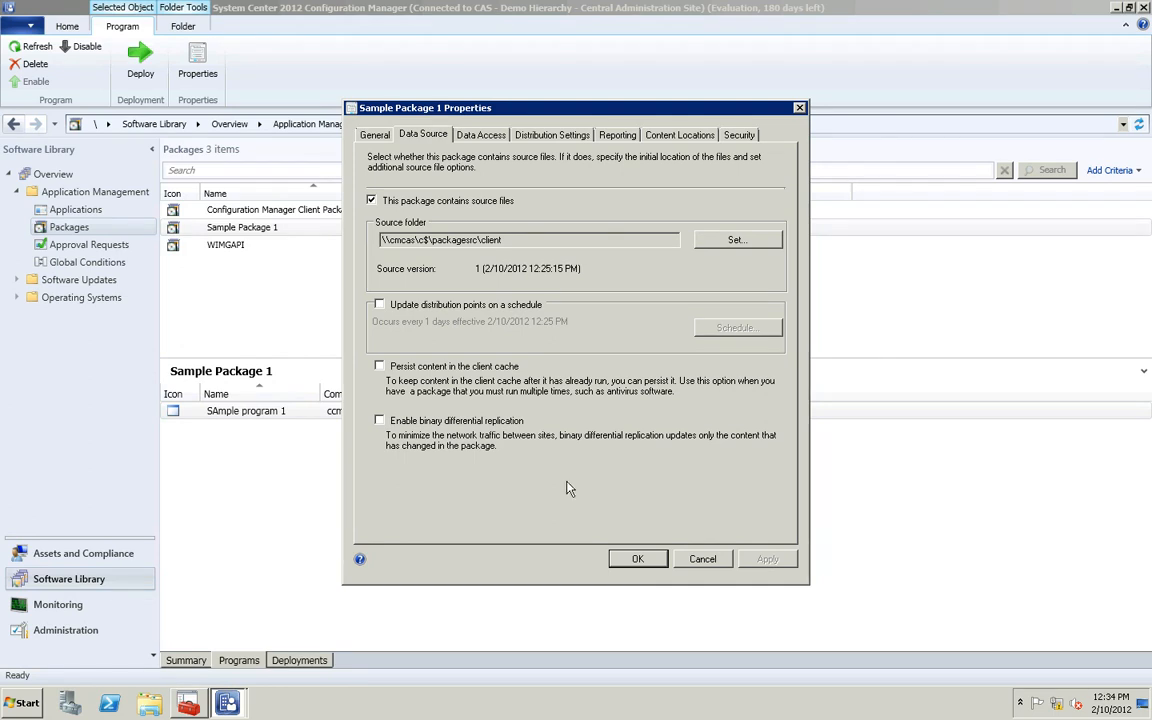
{"action": "left_click", "coordinate": [482, 137]}
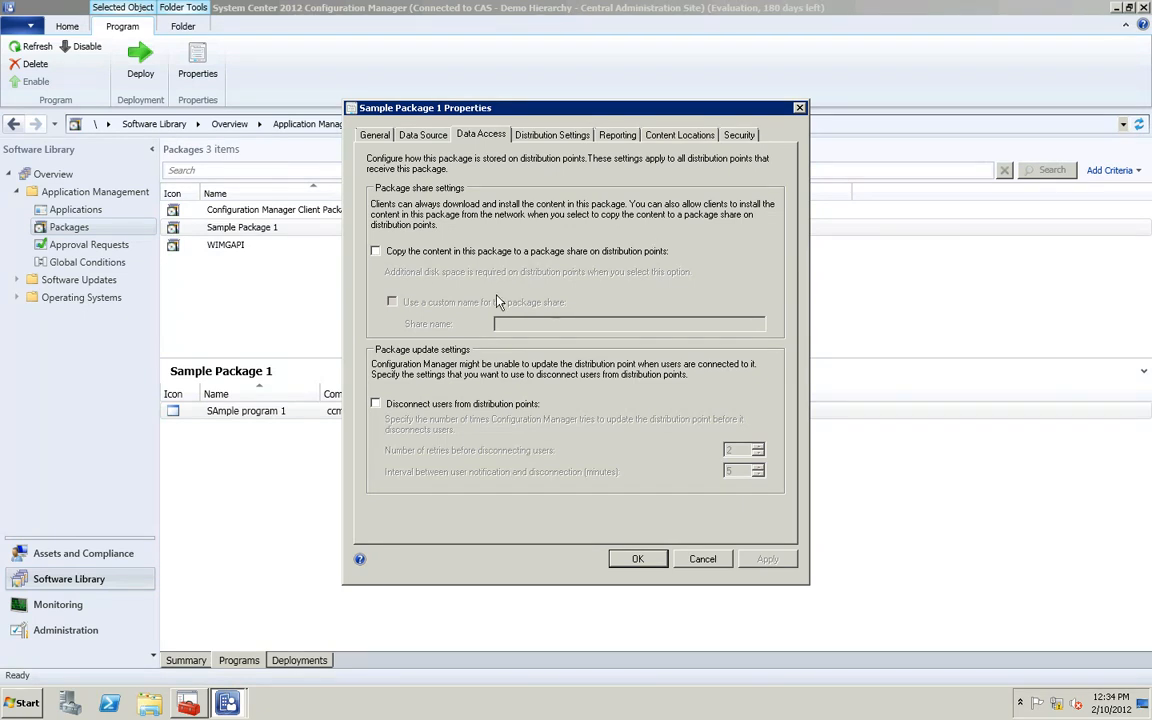
Open the network share \\cmps1\c$, locate the SCCMContentLib folder among the content folders, and return to the Configuration Manager console
{"action": "left_click", "coordinate": [27, 707]}
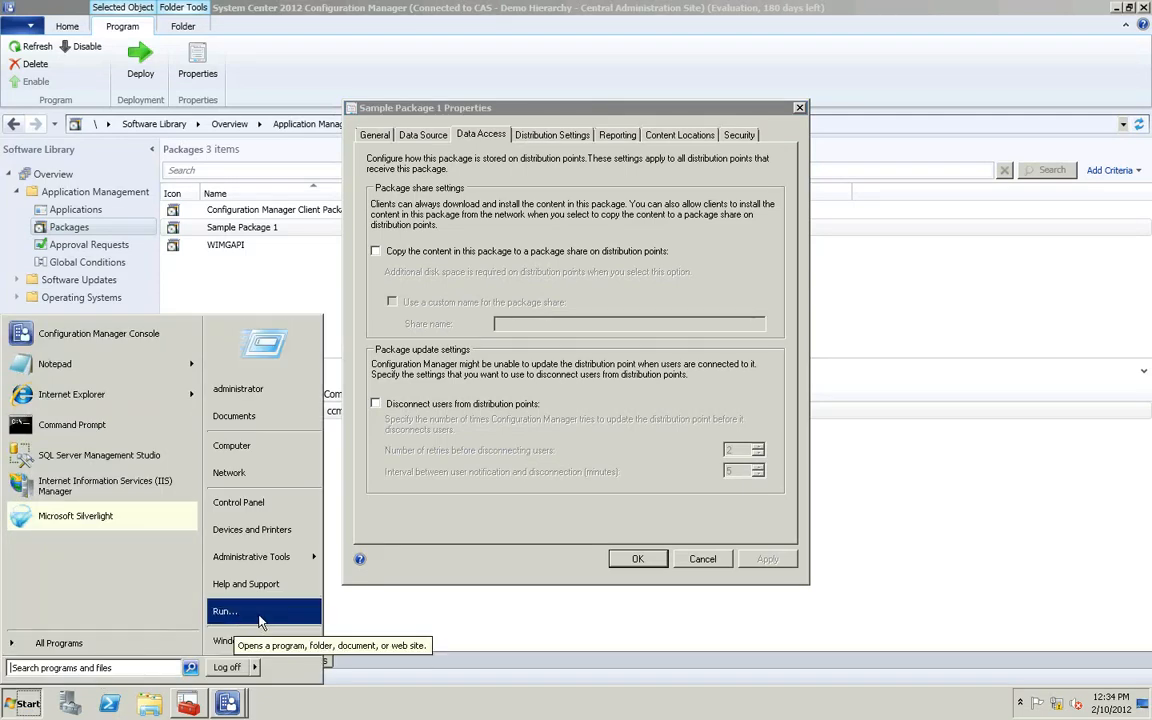
{"action": "left_click", "coordinate": [259, 612]}
{"action": "type", "text": "\\\\cm"}
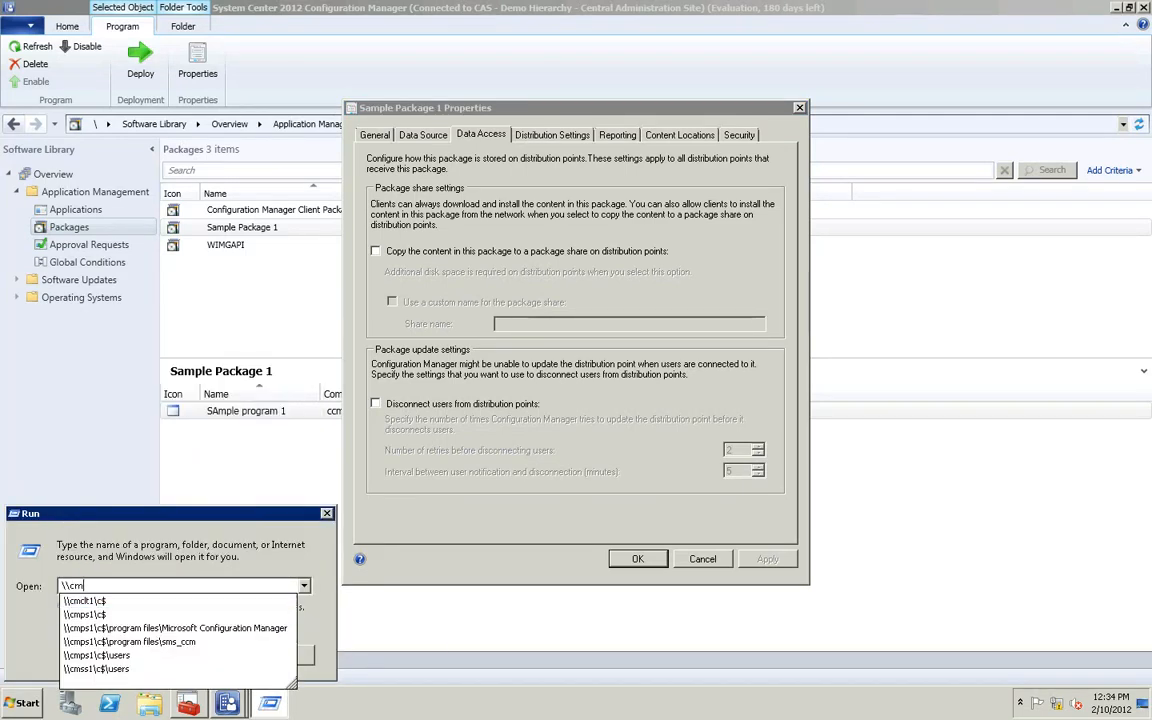
{"action": "type", "text": "ps1\\c$"}
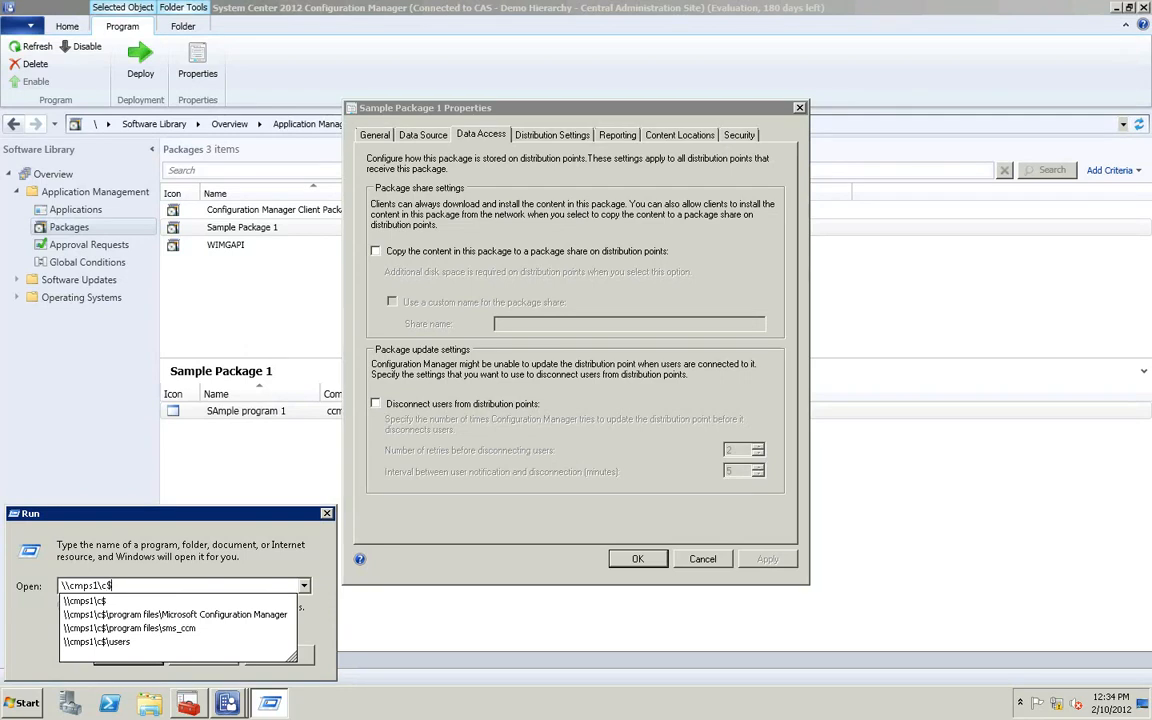
{"action": "key", "text": "Return"}
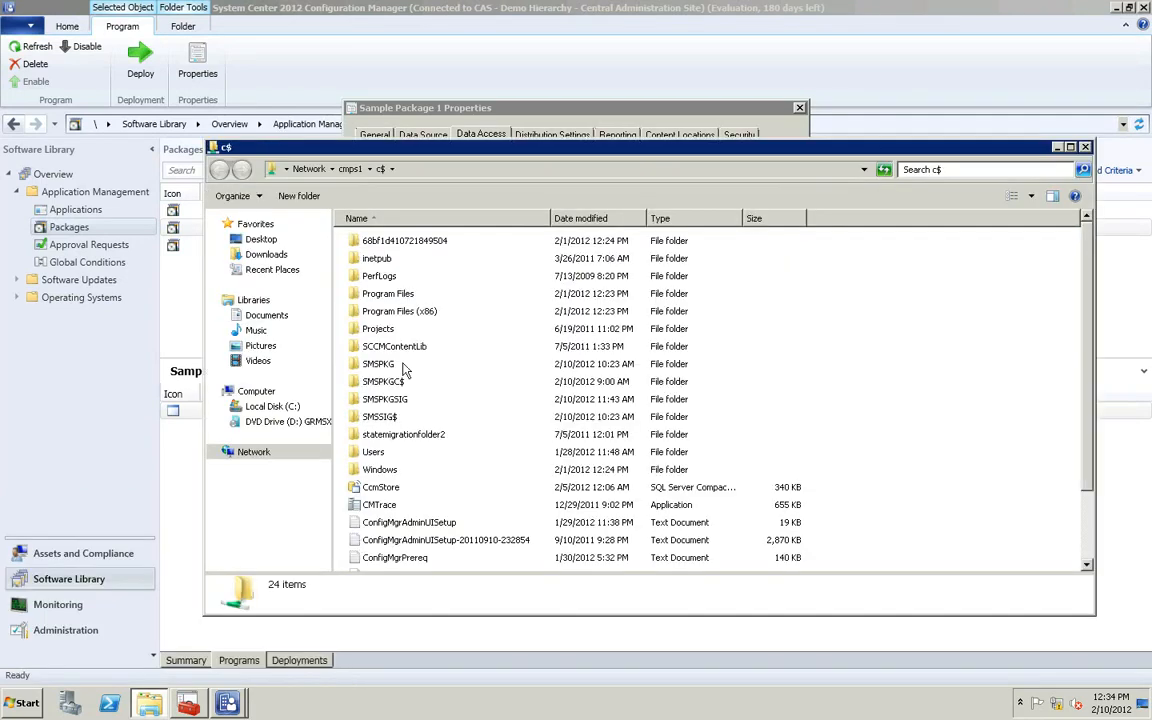
{"action": "left_click", "coordinate": [399, 350]}
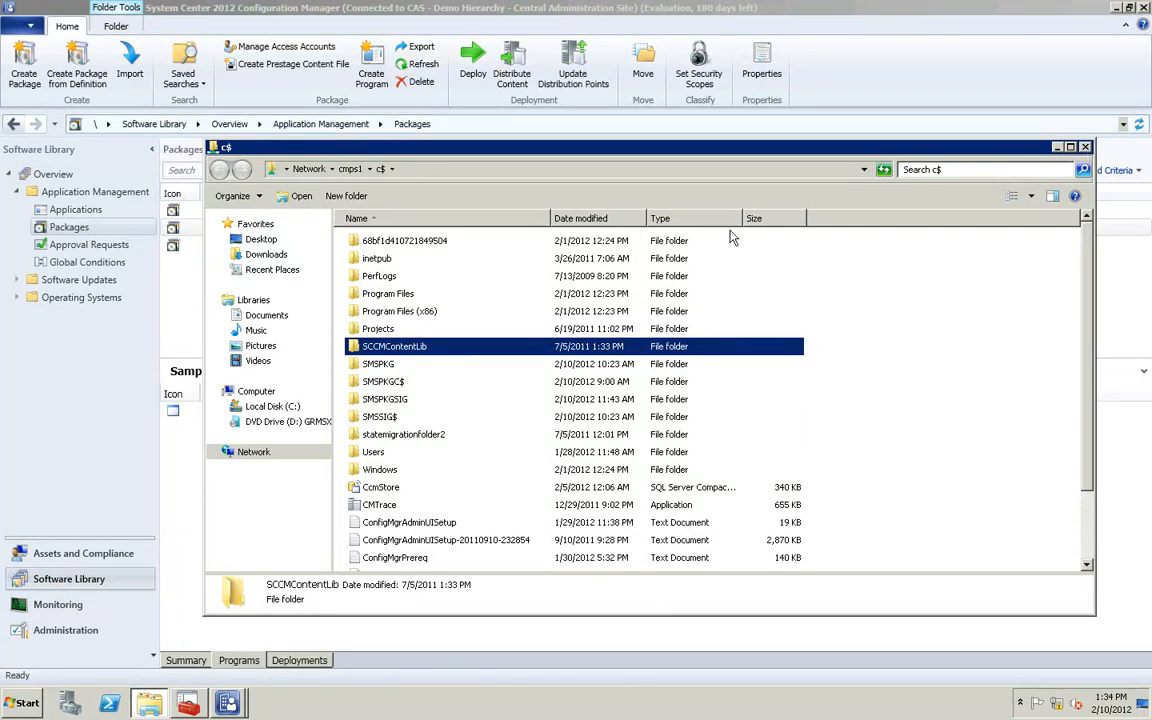
{"action": "left_click", "coordinate": [165, 667]}
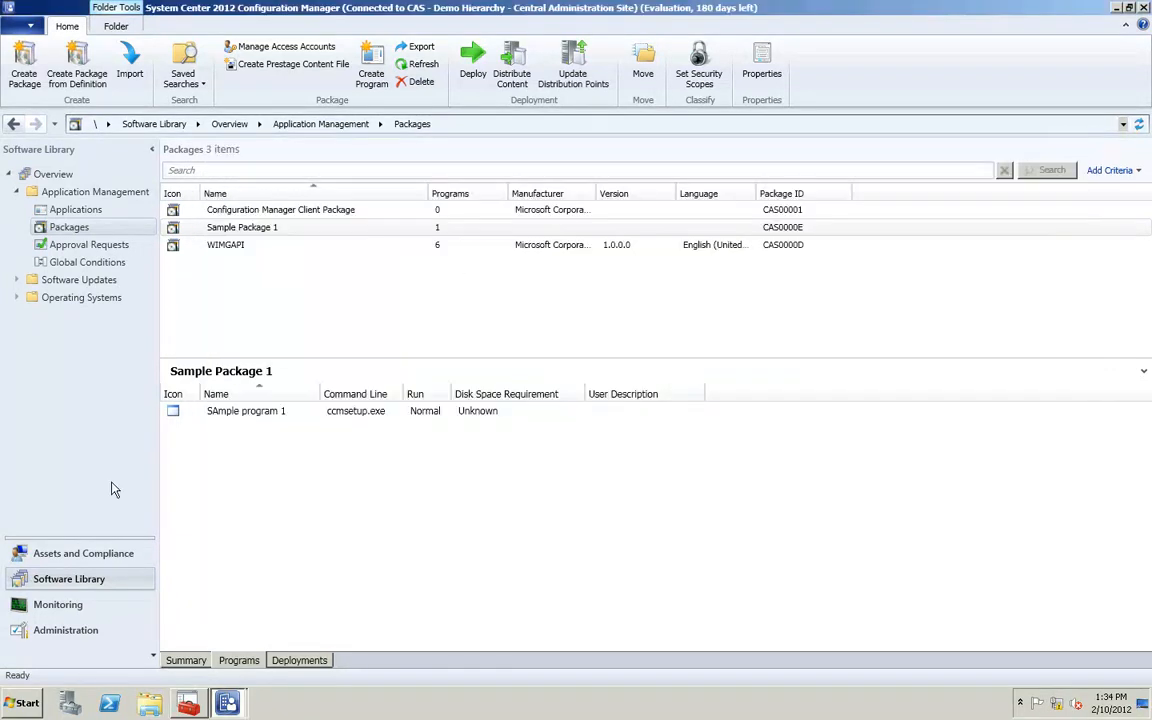
Start adding site system roles to the server labsrv64-6.contoso.com, select the Distribution point role and proceed to its settings
{"action": "left_click", "coordinate": [78, 630]}
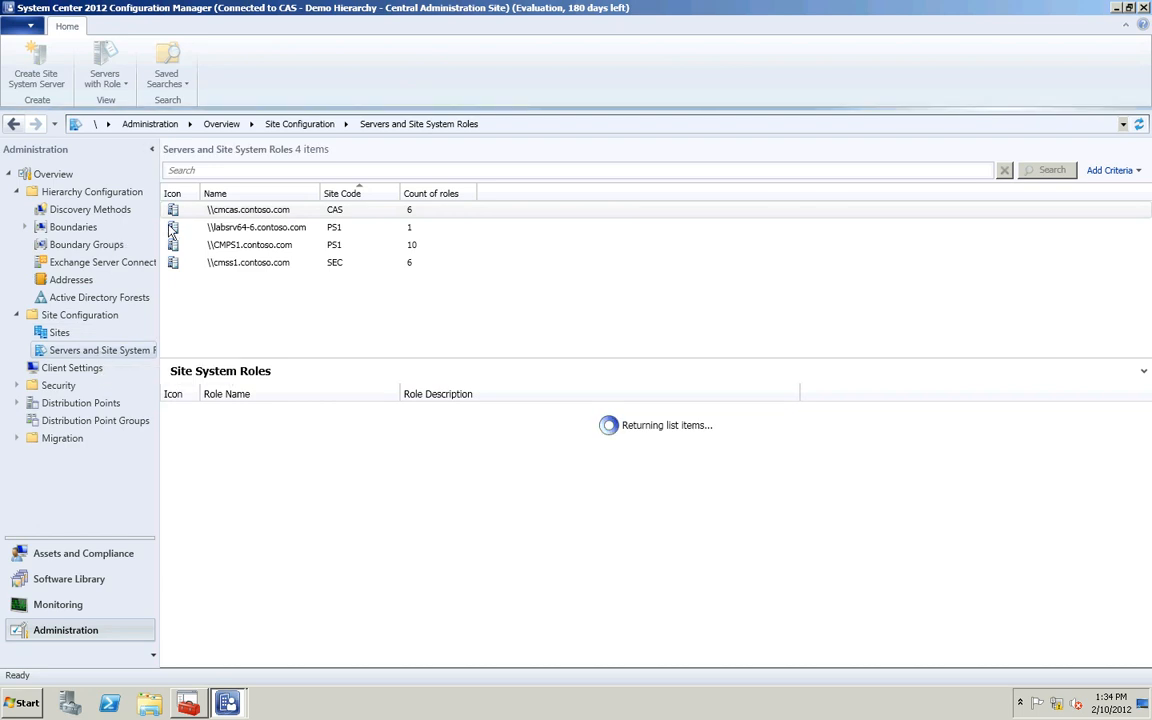
{"action": "left_click", "coordinate": [256, 233]}
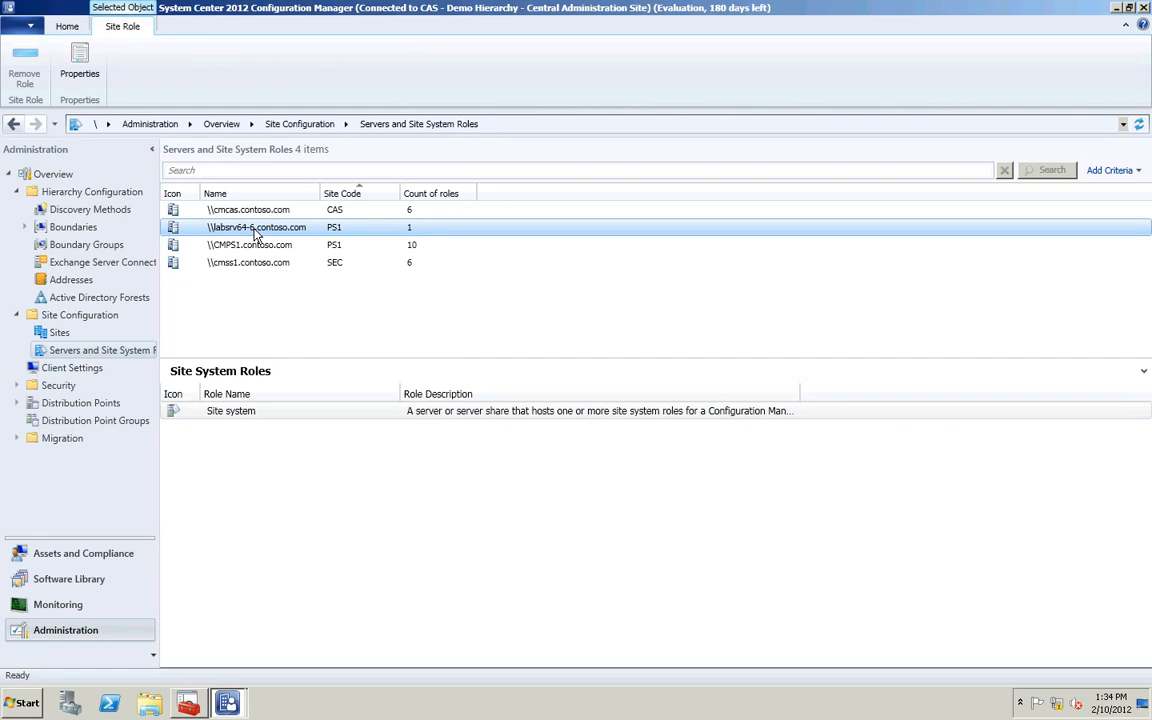
{"action": "right_click", "coordinate": [255, 232]}
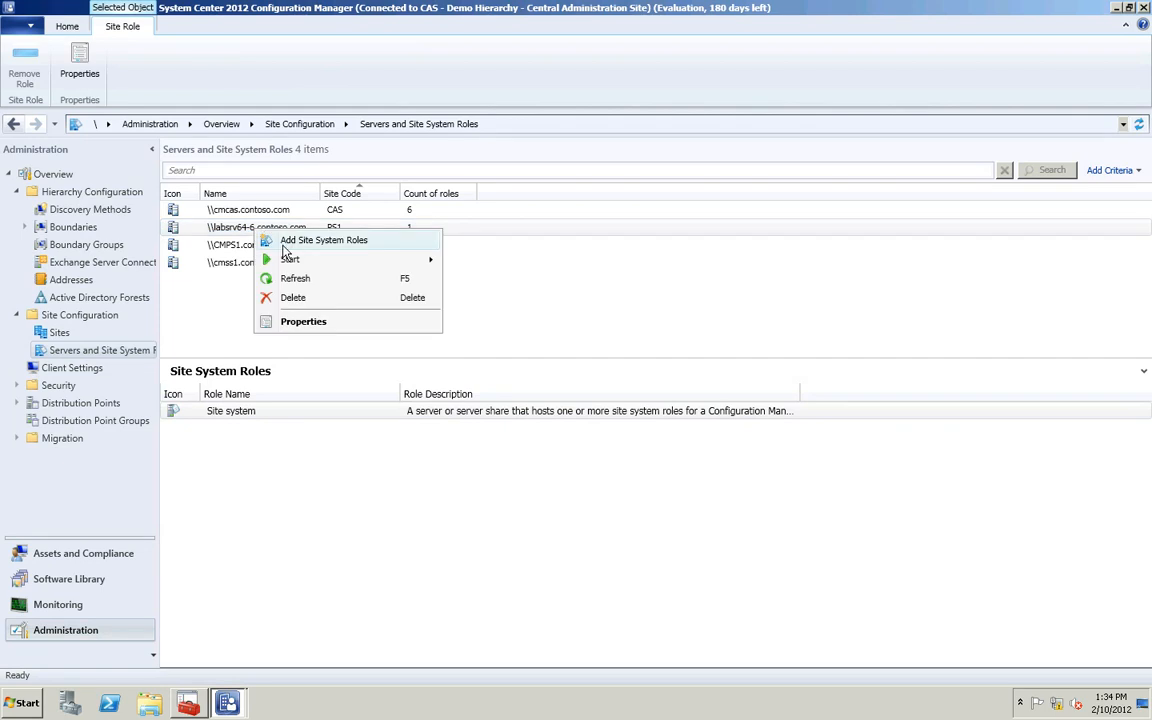
{"action": "left_click", "coordinate": [284, 248]}
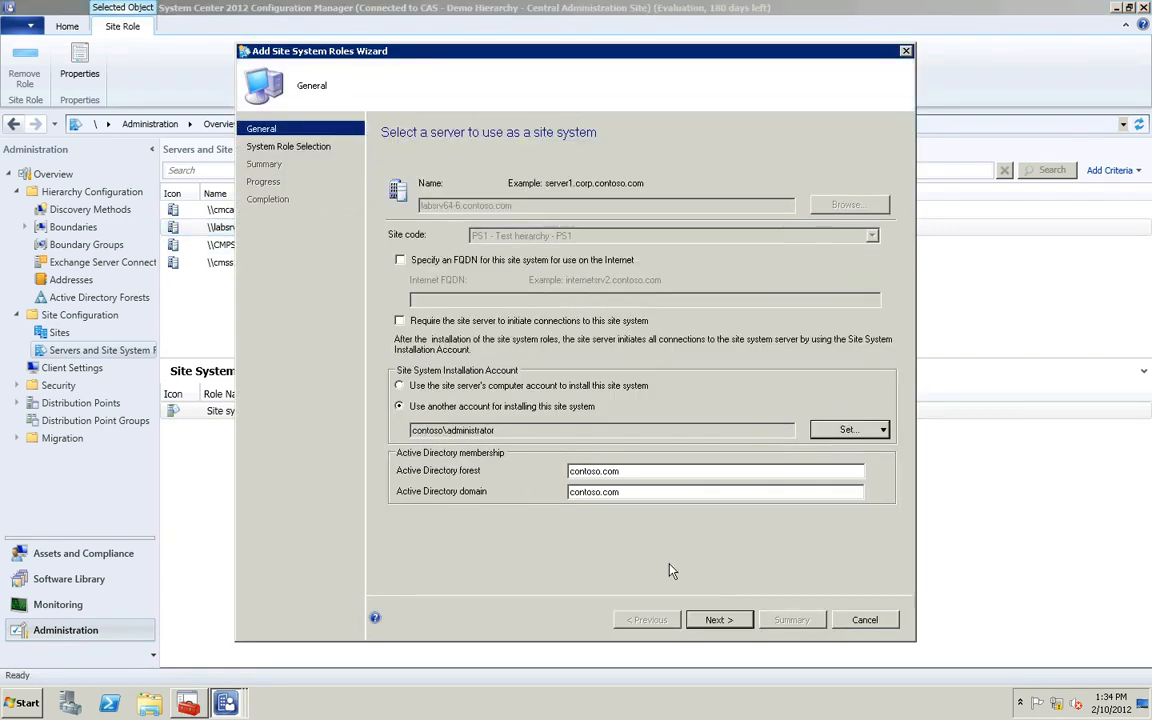
{"action": "left_click", "coordinate": [716, 620]}
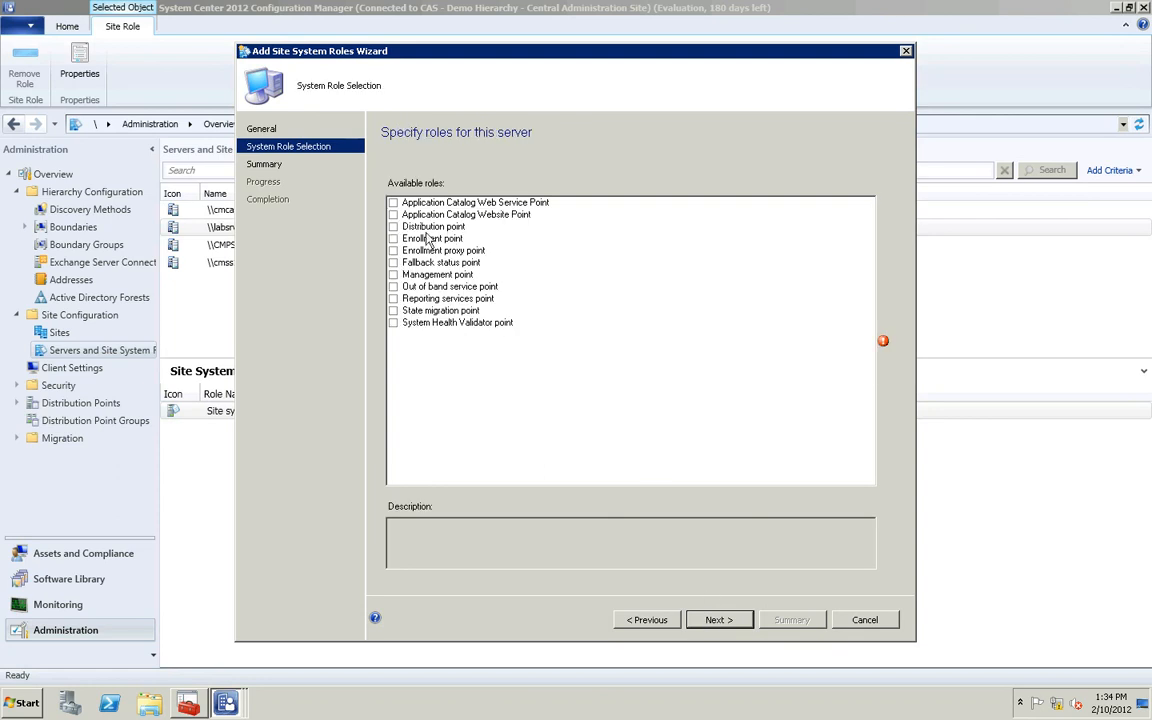
{"action": "left_click", "coordinate": [397, 229]}
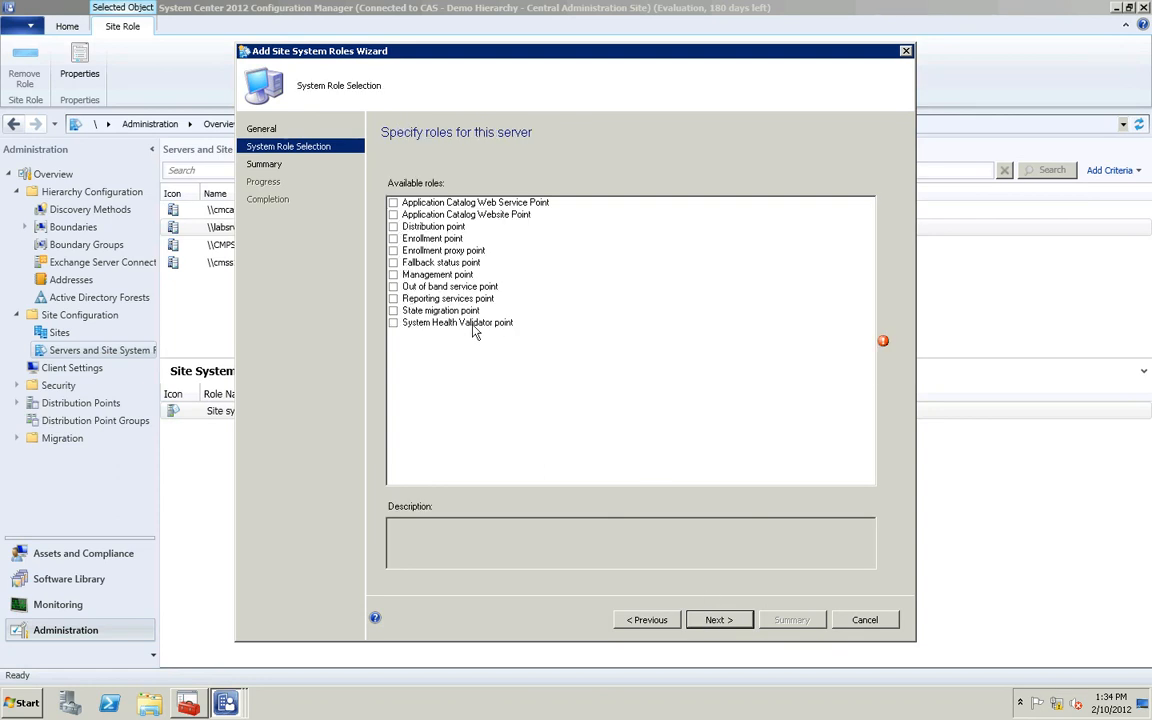
{"action": "left_click", "coordinate": [718, 620]}
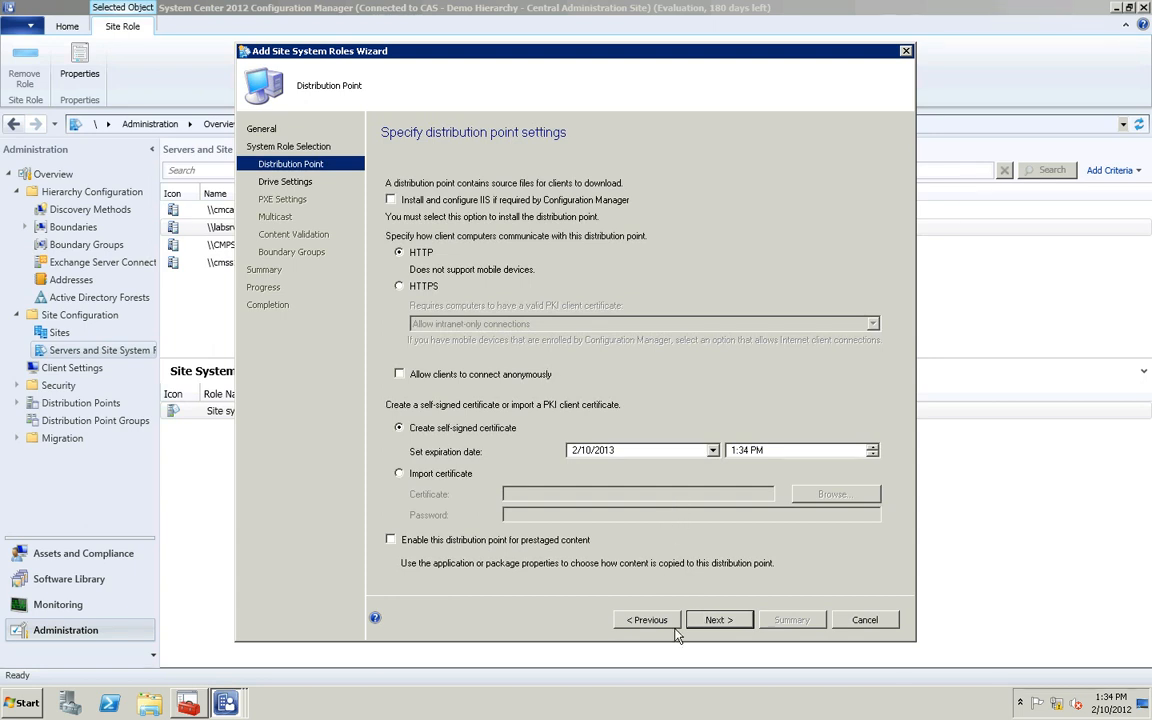
Examine the drive choices for the primary content library and primary package share locations, and exit the wizard without saving
{"action": "key", "text": "Return"}
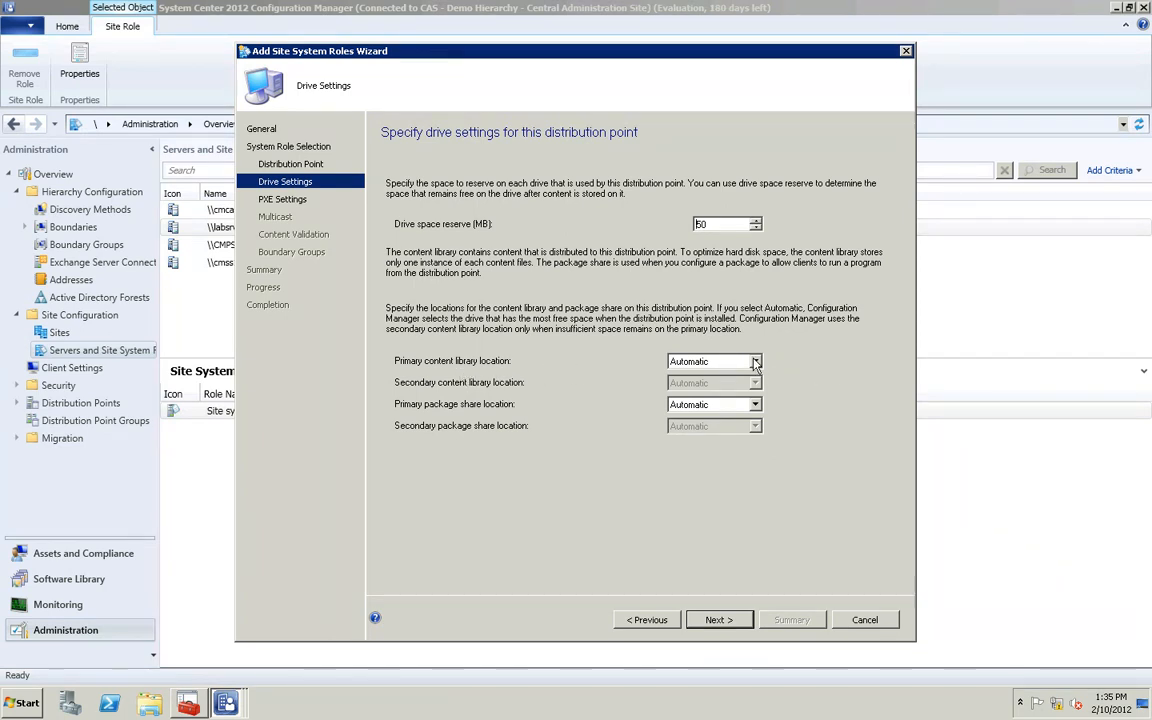
{"action": "left_click", "coordinate": [755, 363]}
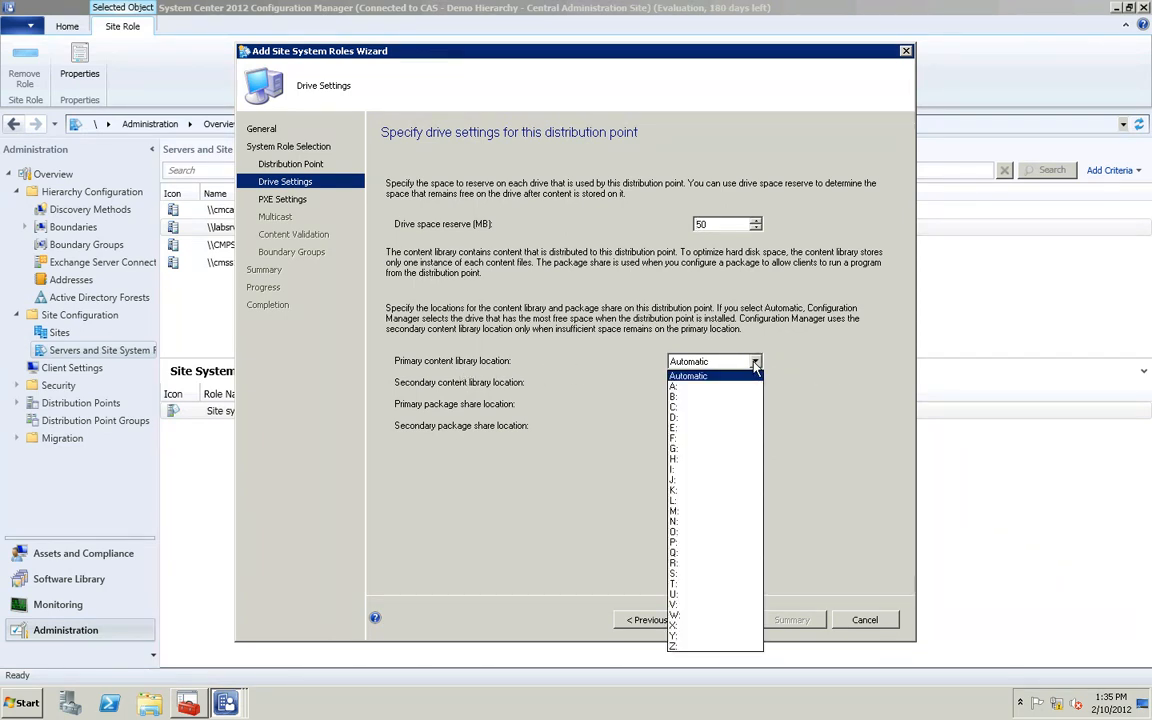
{"action": "left_click", "coordinate": [681, 332]}
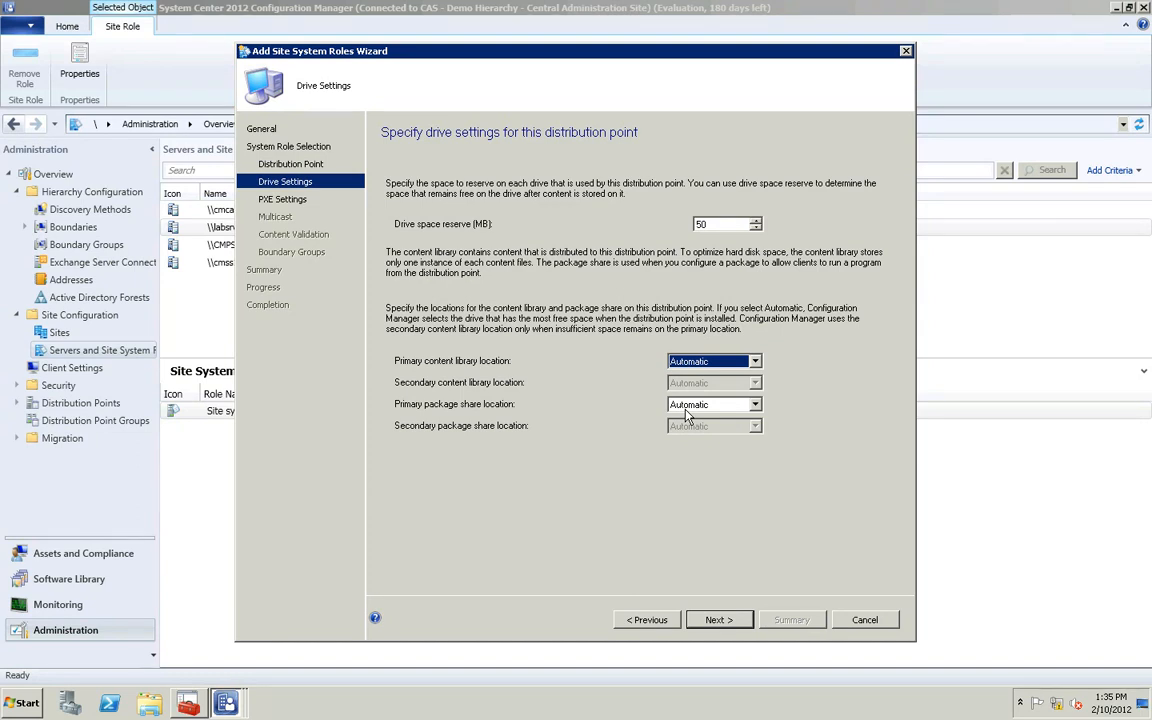
{"action": "left_click", "coordinate": [685, 407]}
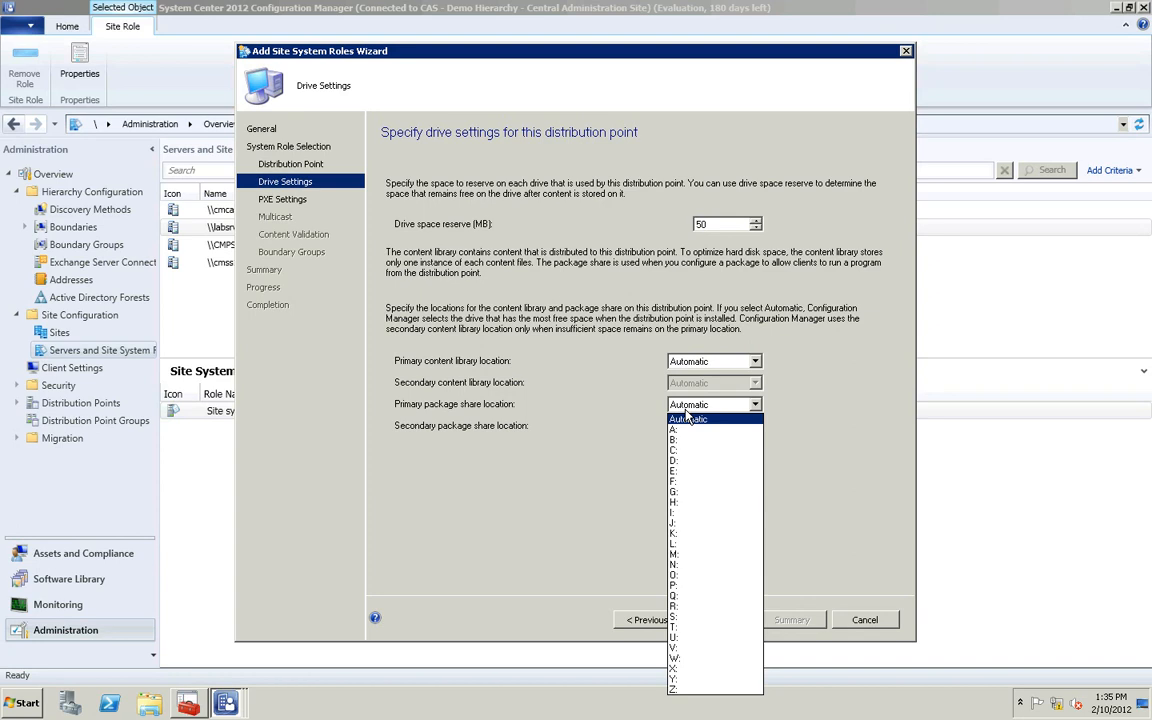
{"action": "left_click", "coordinate": [687, 418]}
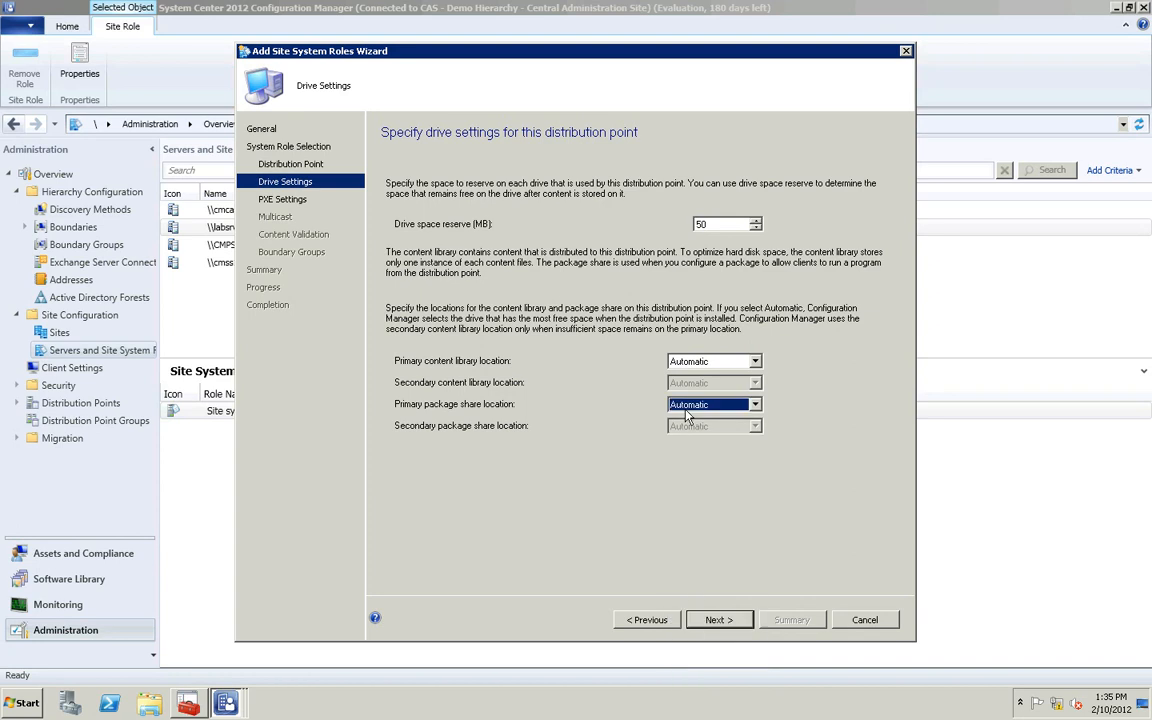
{"action": "left_click", "coordinate": [849, 621]}
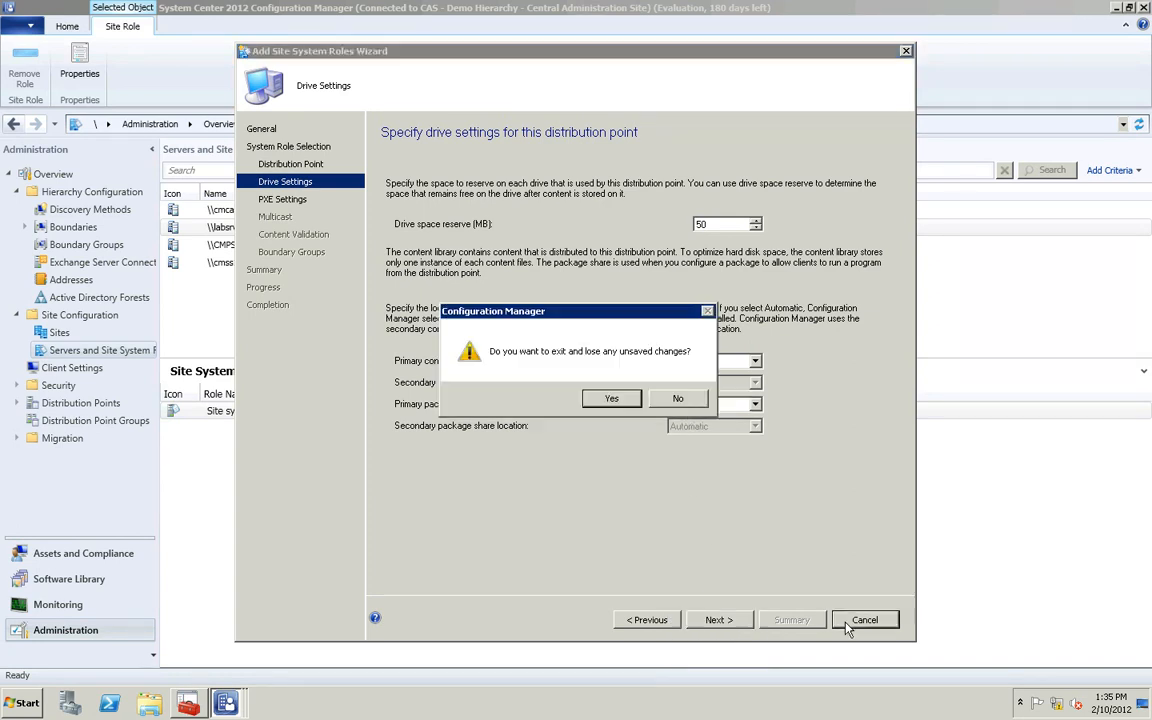
{"action": "left_click", "coordinate": [609, 405]}
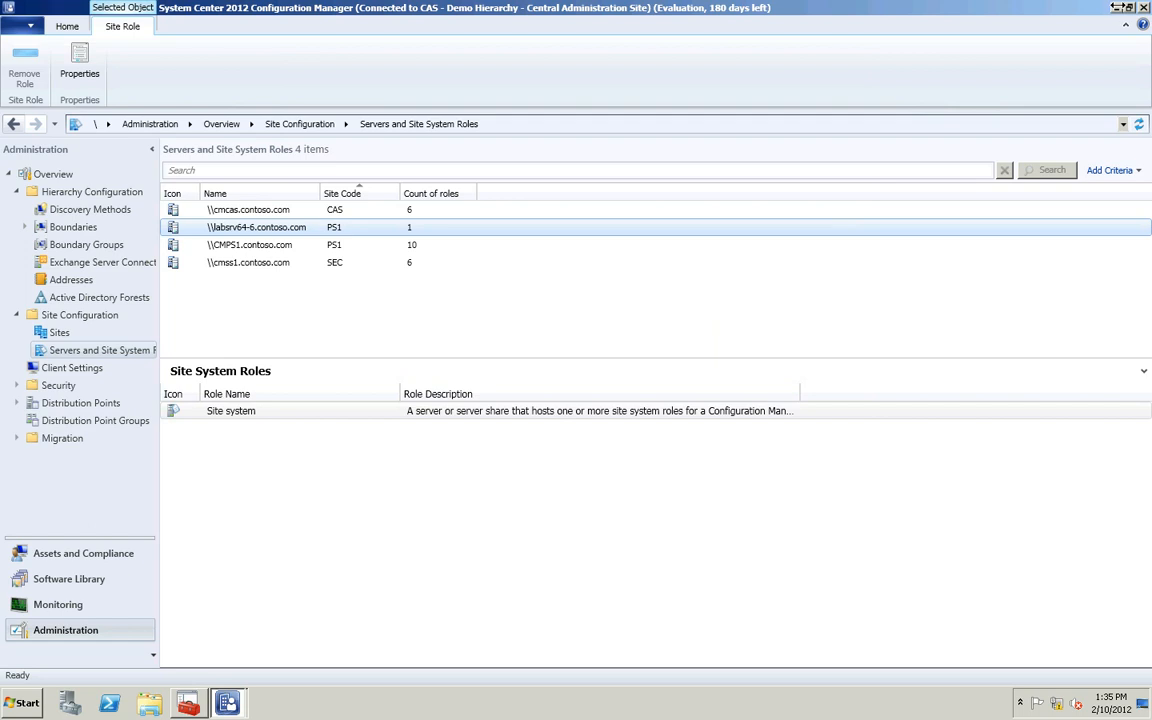
Return to the Sample Package 1 properties and examine the distribution settings, including the distribution priority choices
{"action": "mouse_move", "coordinate": [1005, 11]}
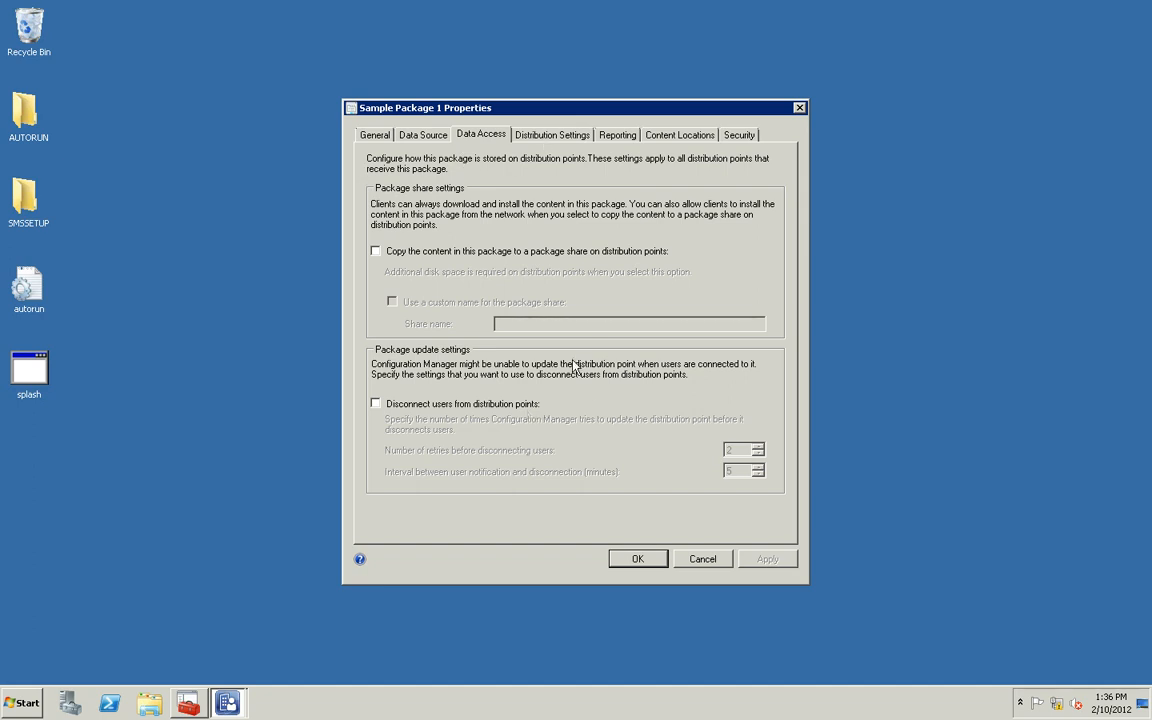
{"action": "key", "text": "ctrl+Tab"}
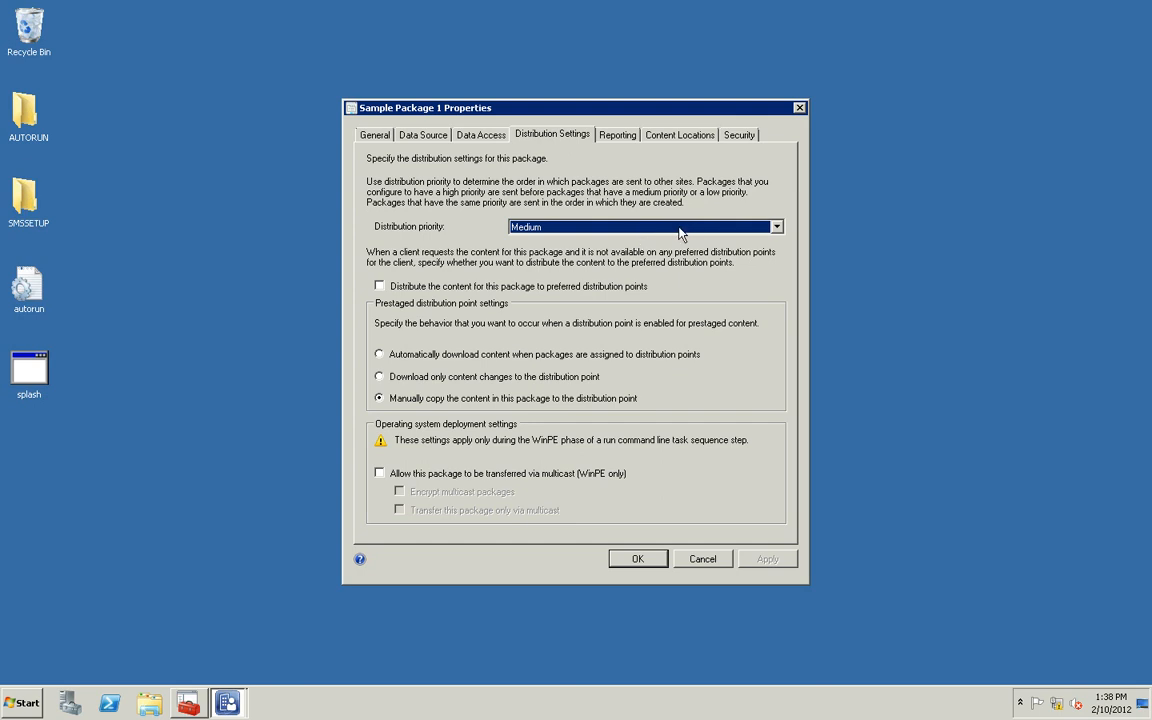
{"action": "left_click", "coordinate": [679, 230]}
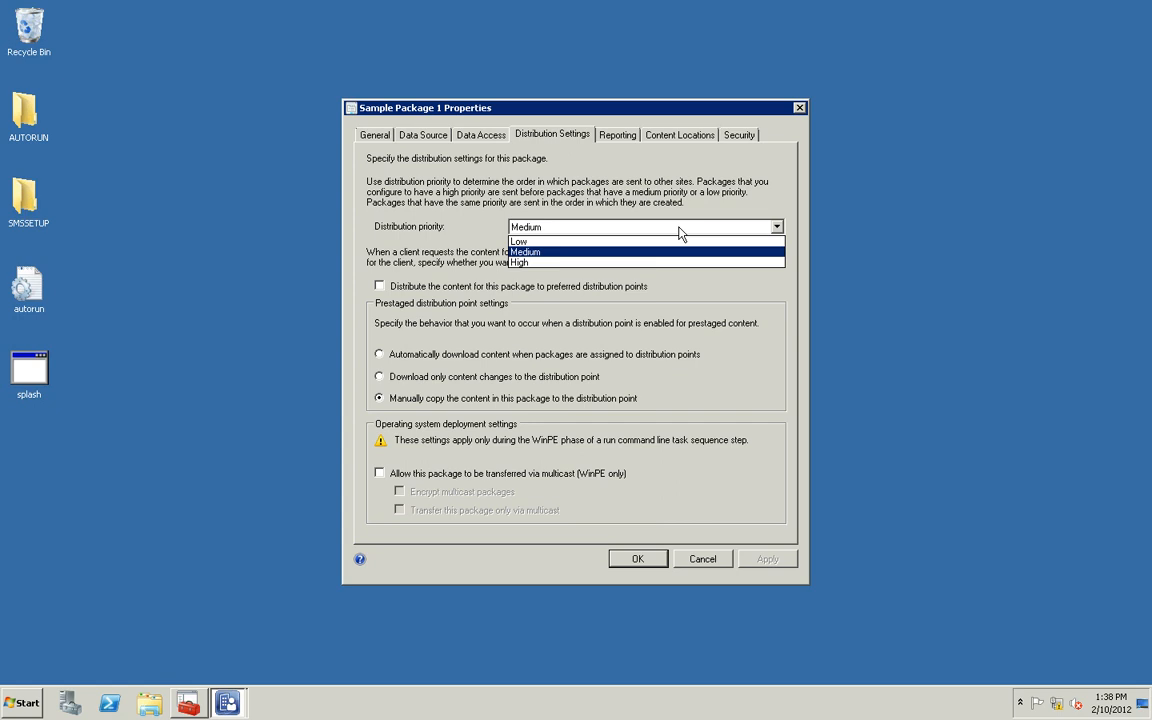
{"action": "left_click", "coordinate": [679, 230]}
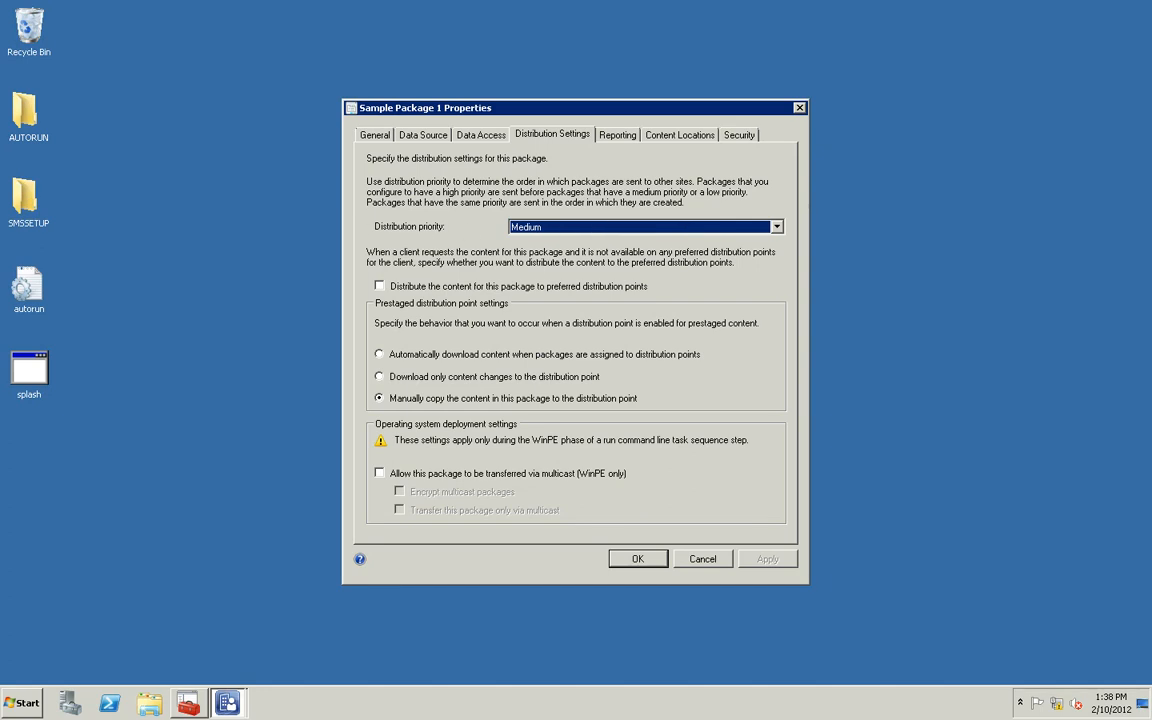
{"action": "left_click", "coordinate": [288, 397]}
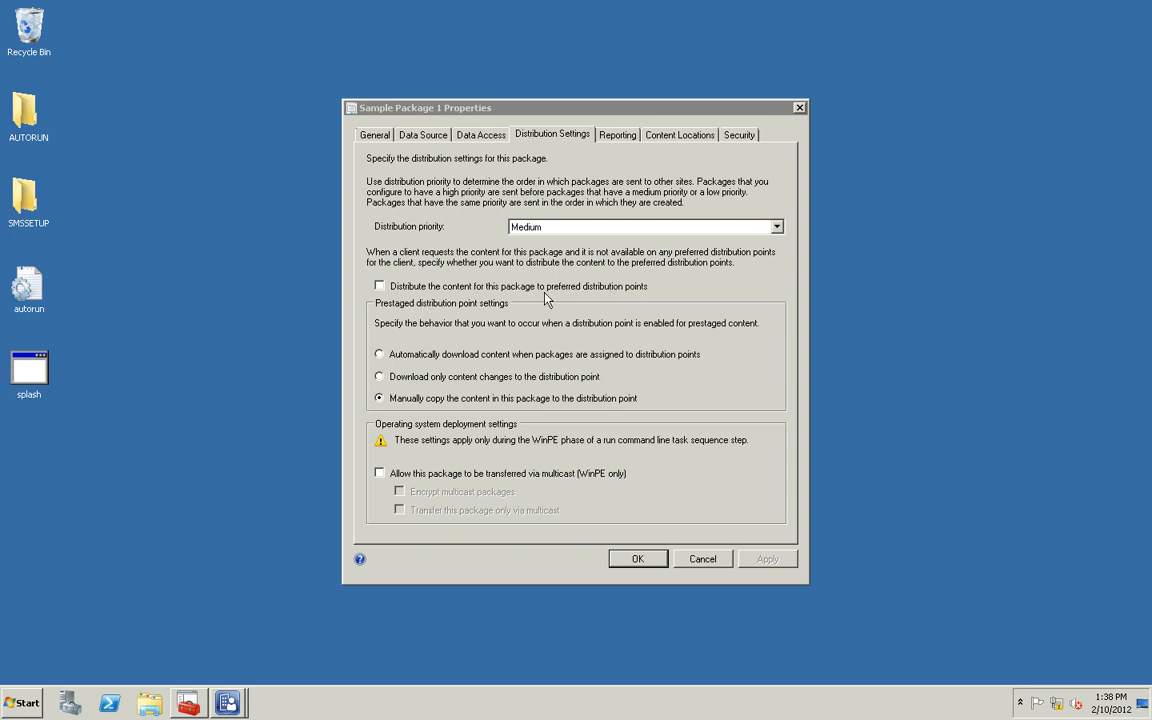
{"action": "left_click", "coordinate": [450, 108]}
{"action": "left_click", "coordinate": [669, 112]}
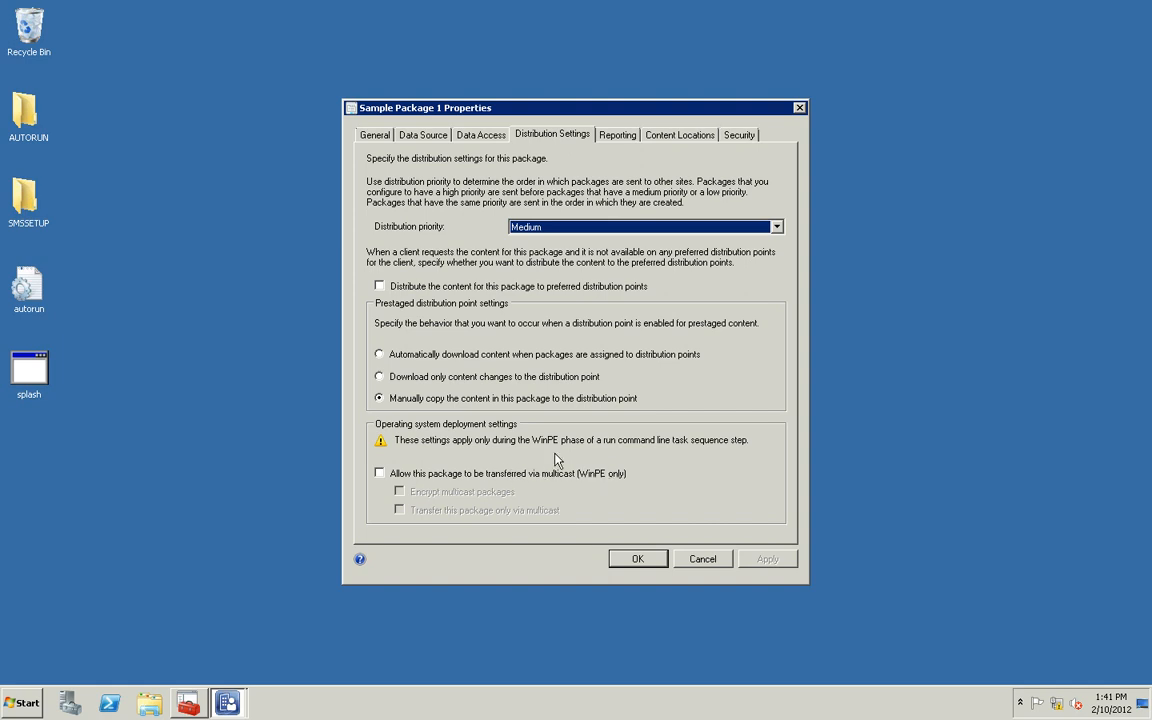
Examine the package's reporting, content locations and security settings, and close the properties without saving
{"action": "left_click", "coordinate": [617, 135]}
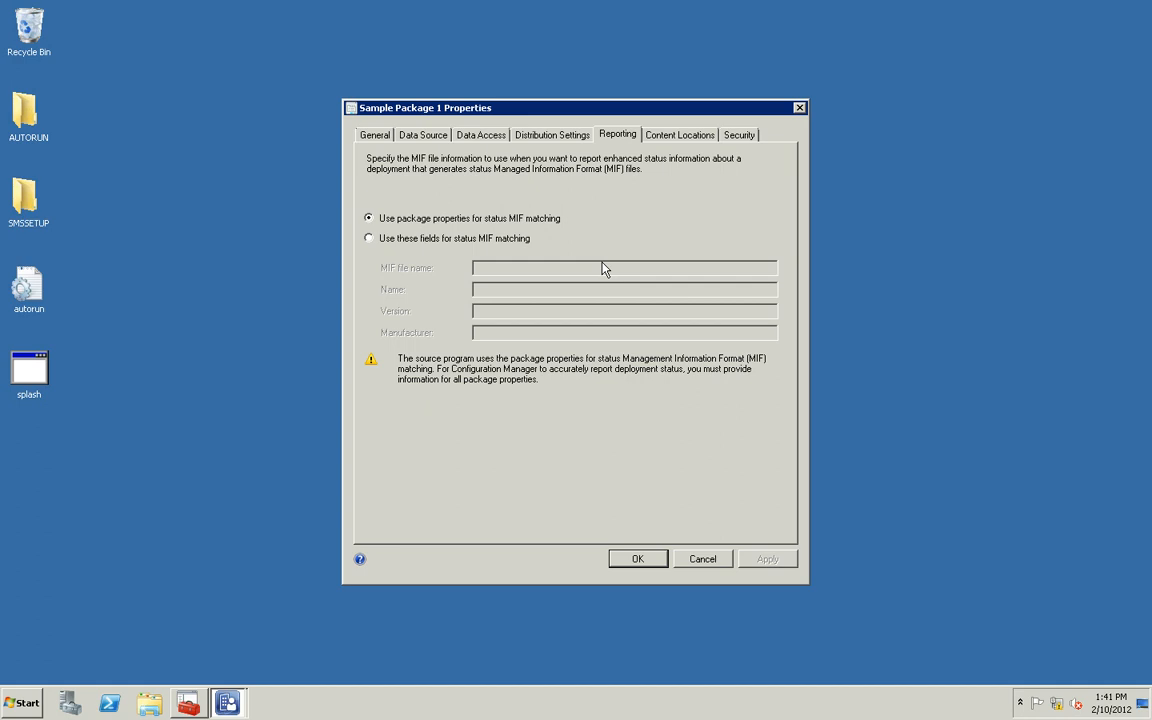
{"action": "left_click", "coordinate": [647, 138]}
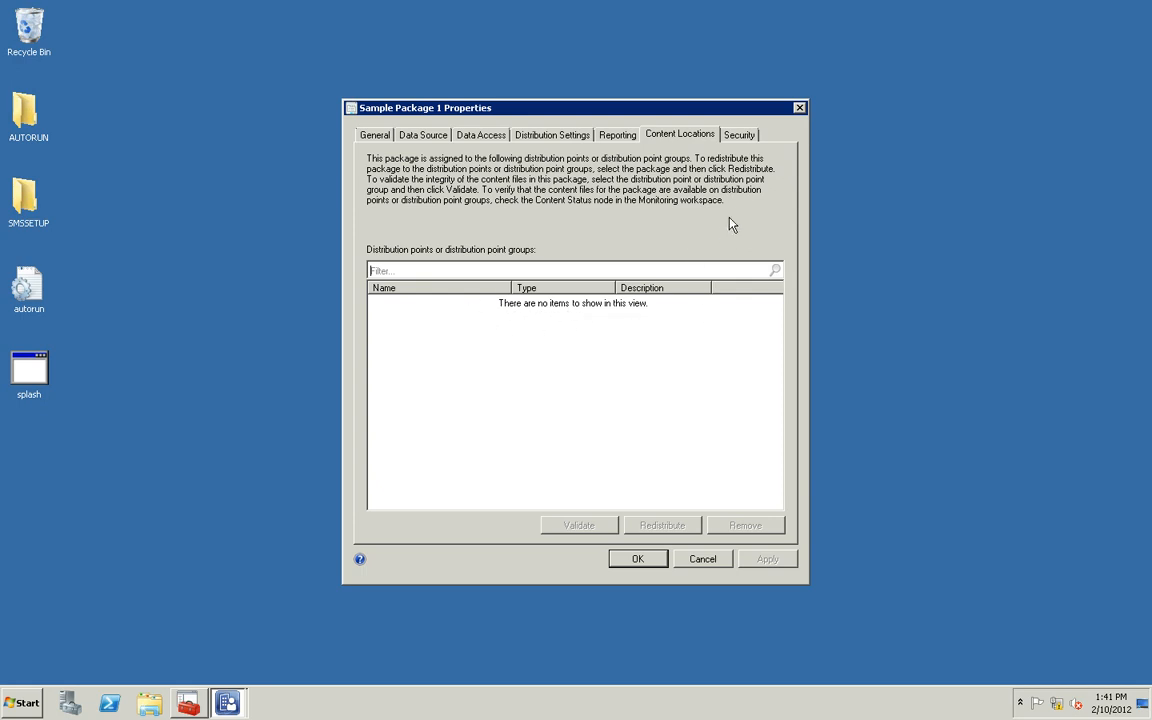
{"action": "left_click", "coordinate": [735, 141]}
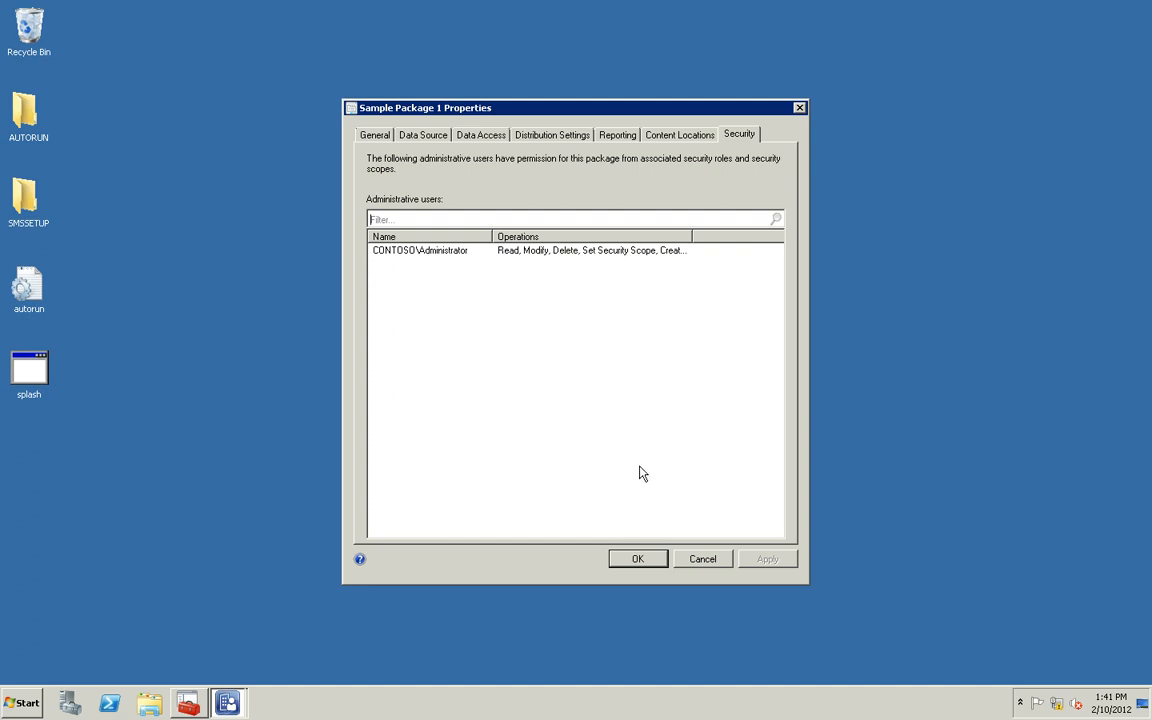
{"action": "left_click", "coordinate": [700, 557]}
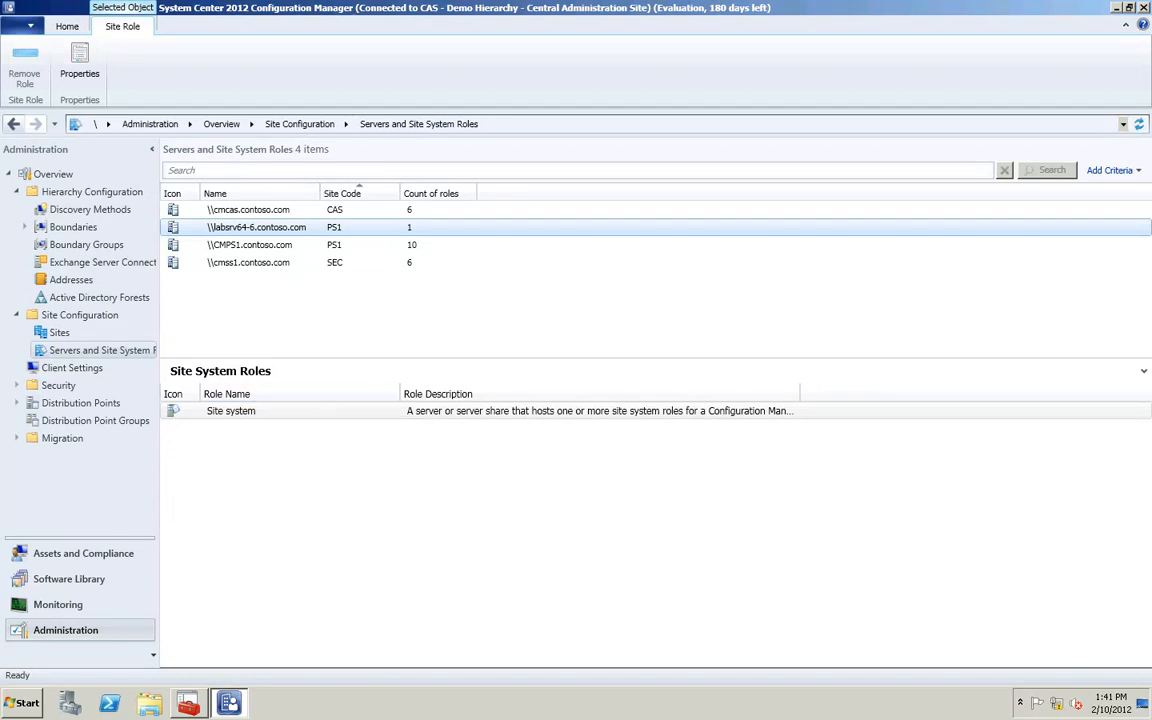
Select Sample Package 1 in the Software Library, examine its security scopes without changing them, and list its programs
{"action": "left_click", "coordinate": [46, 586]}
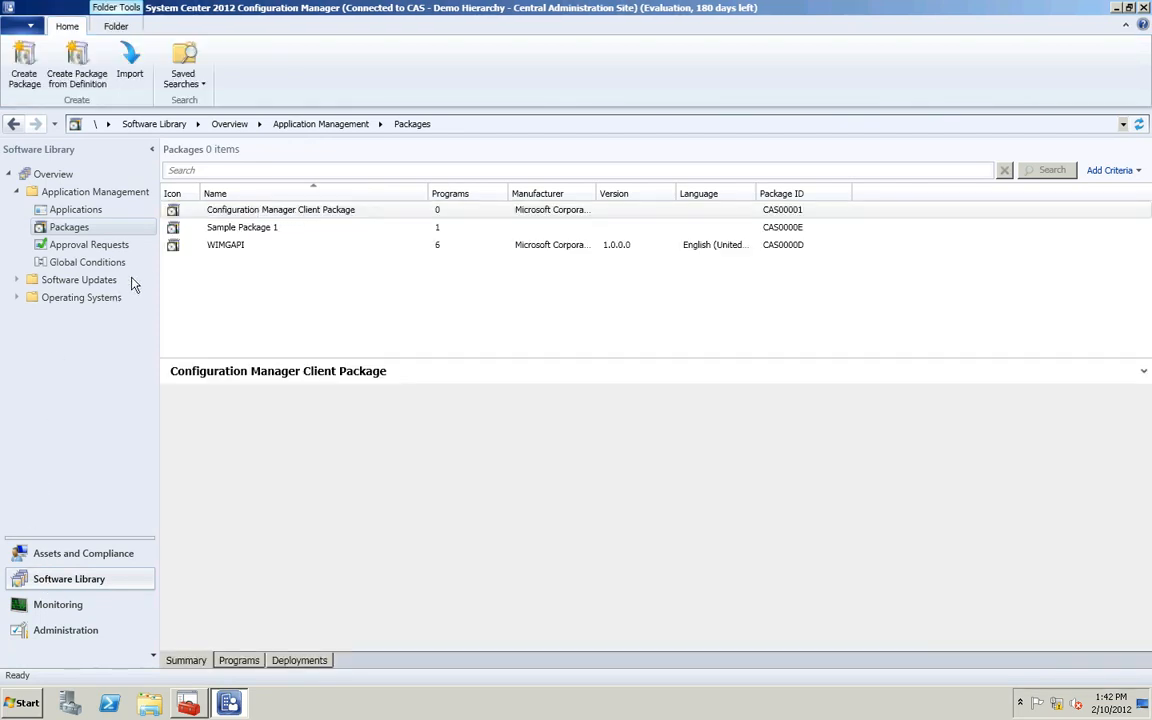
{"action": "left_click", "coordinate": [239, 227]}
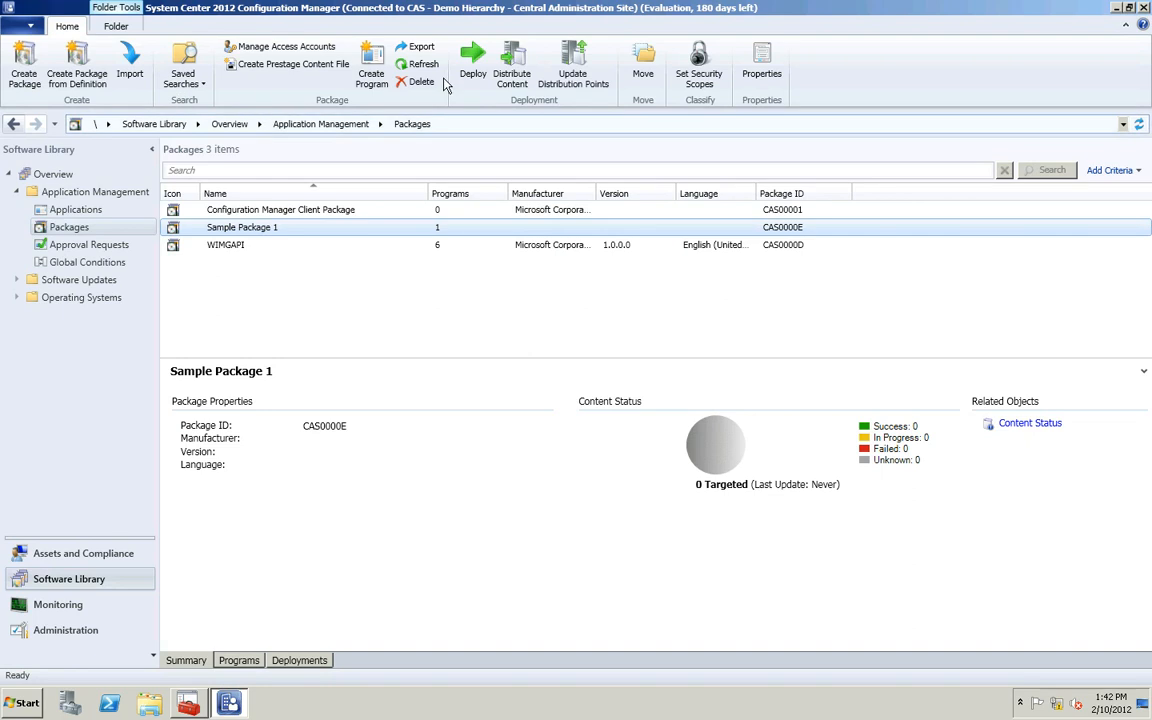
{"action": "left_click", "coordinate": [706, 80]}
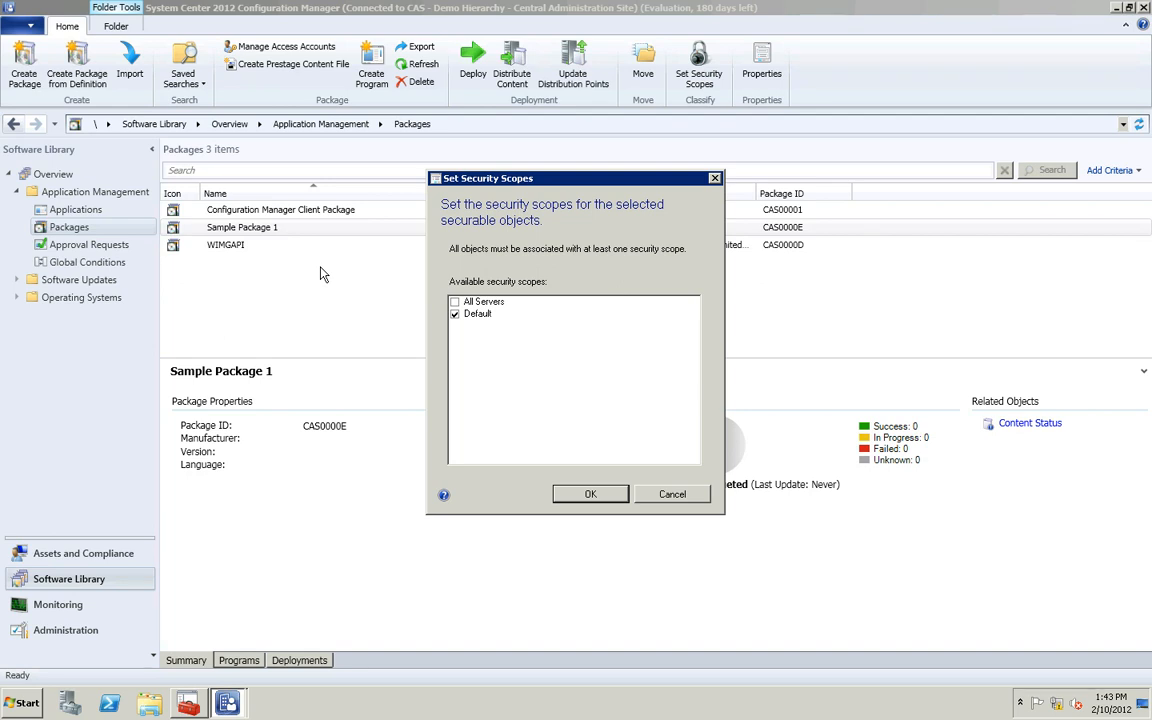
{"action": "left_click", "coordinate": [672, 496]}
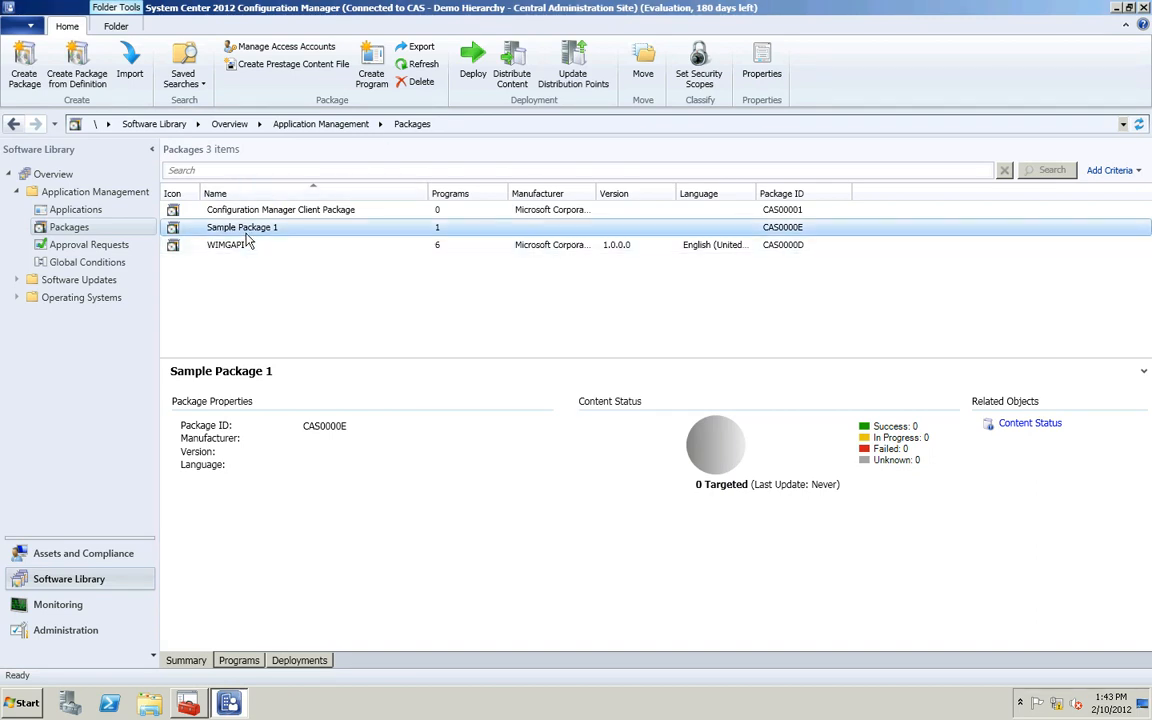
{"action": "left_click", "coordinate": [240, 661]}
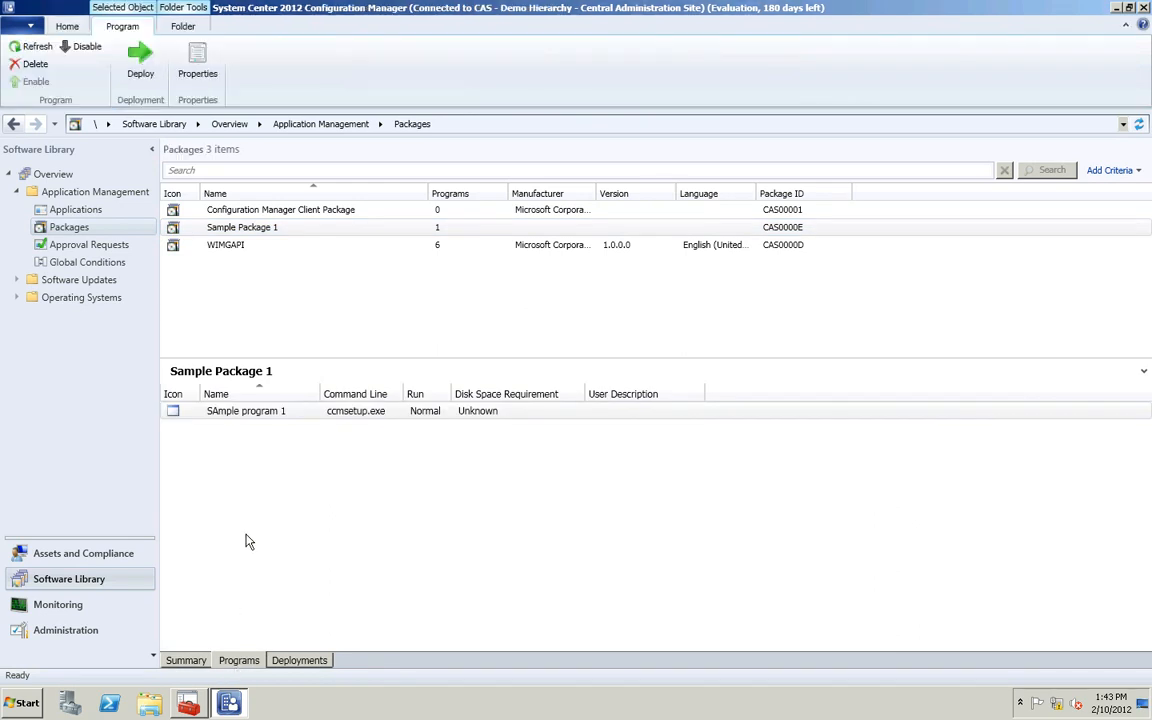
Open the properties of SAmple program 1 and examine its requirements and its general settings, including the after-running and category choices
{"action": "right_click", "coordinate": [277, 418]}
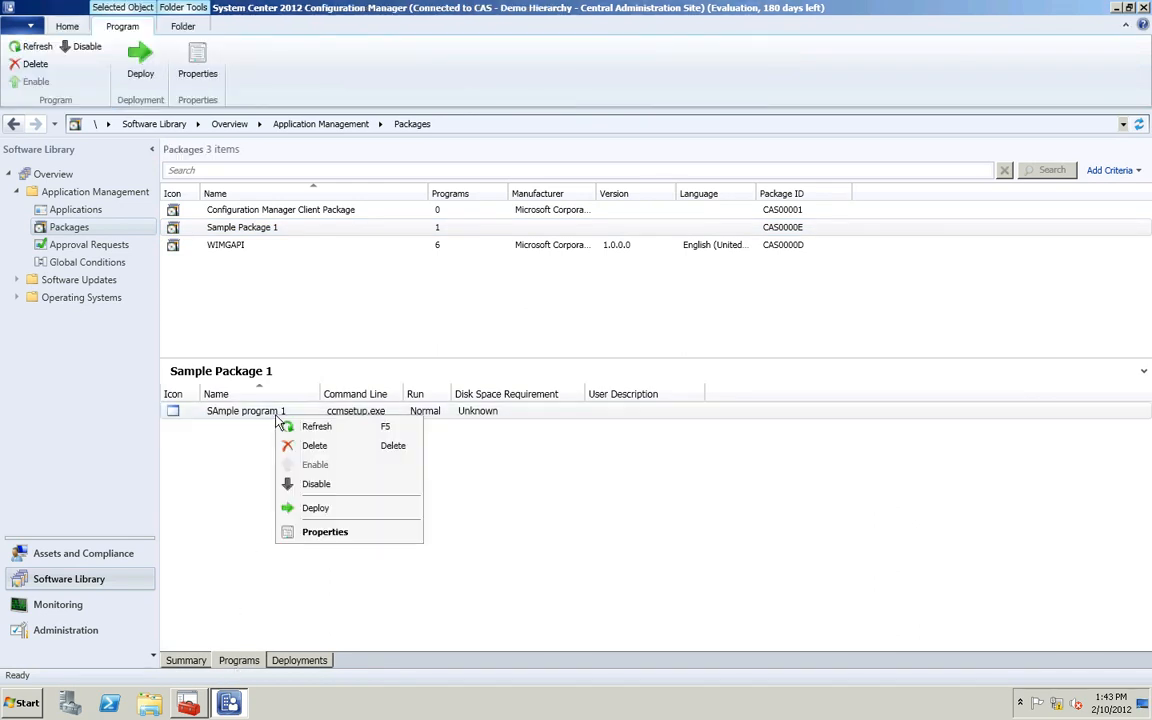
{"action": "left_click", "coordinate": [325, 533]}
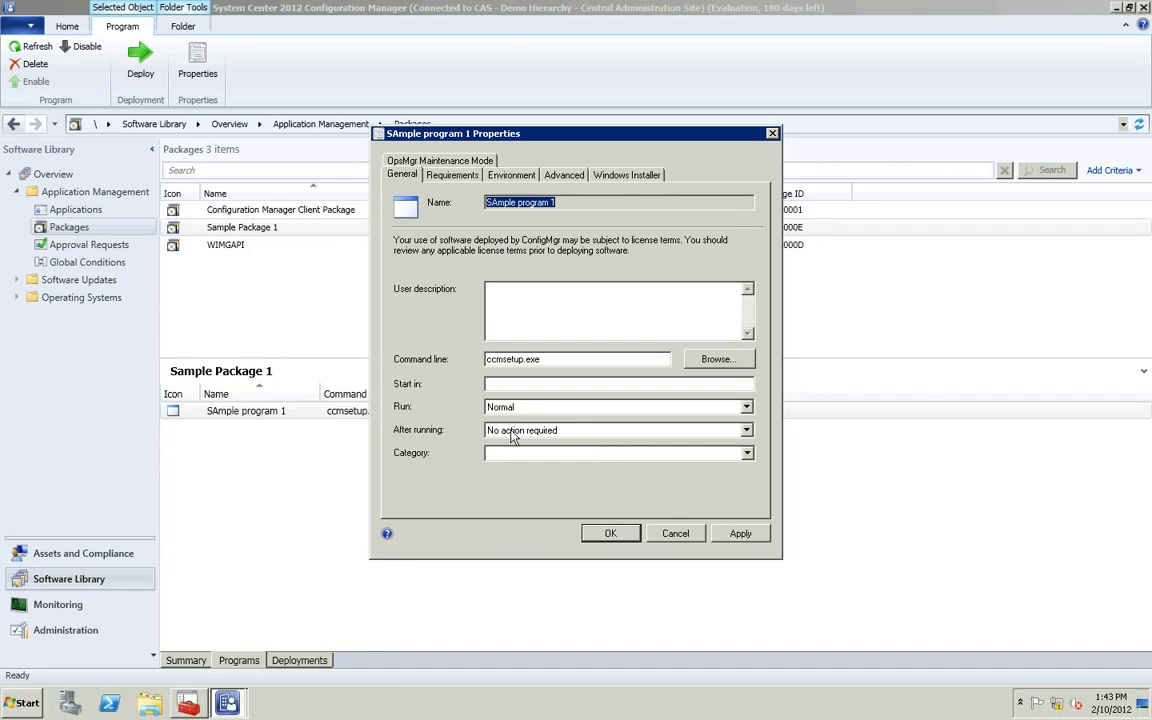
{"action": "left_click", "coordinate": [512, 436]}
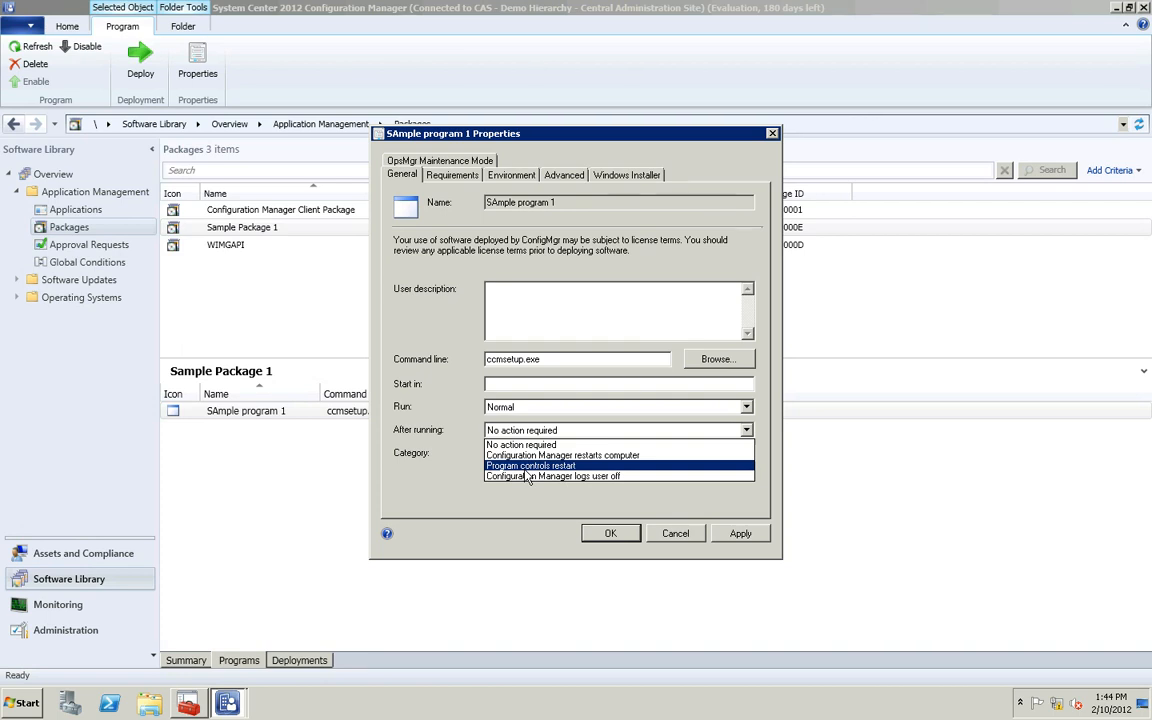
{"action": "left_click", "coordinate": [463, 180]}
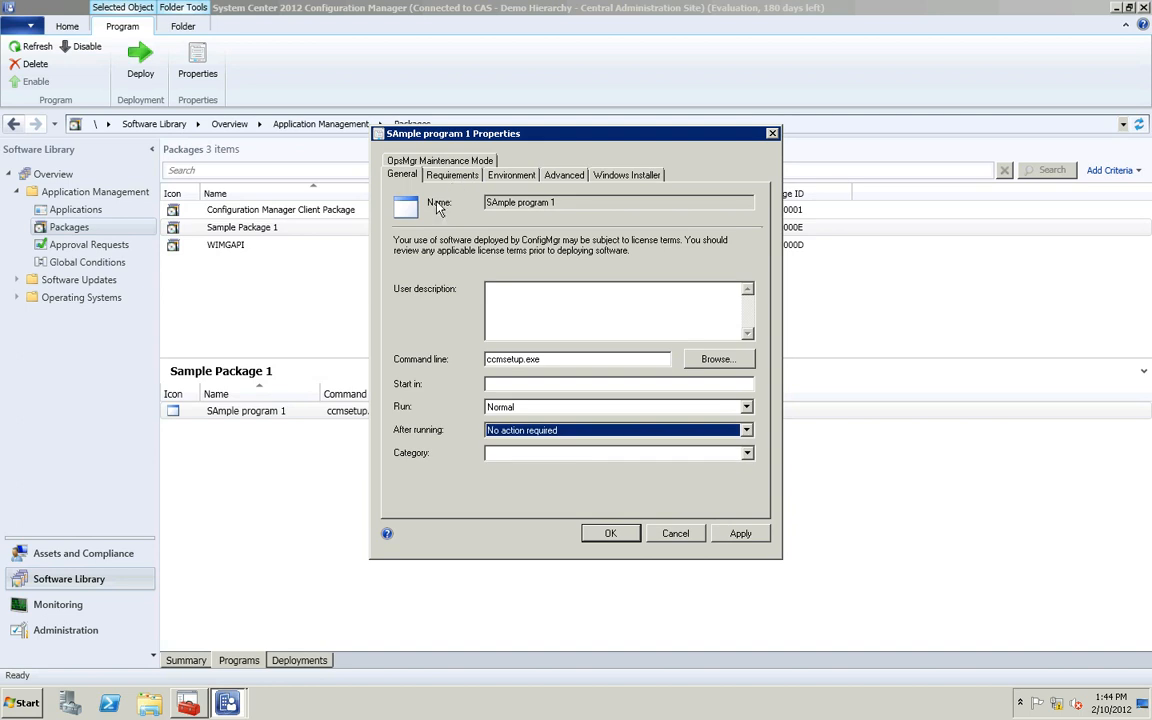
{"action": "left_click", "coordinate": [447, 180]}
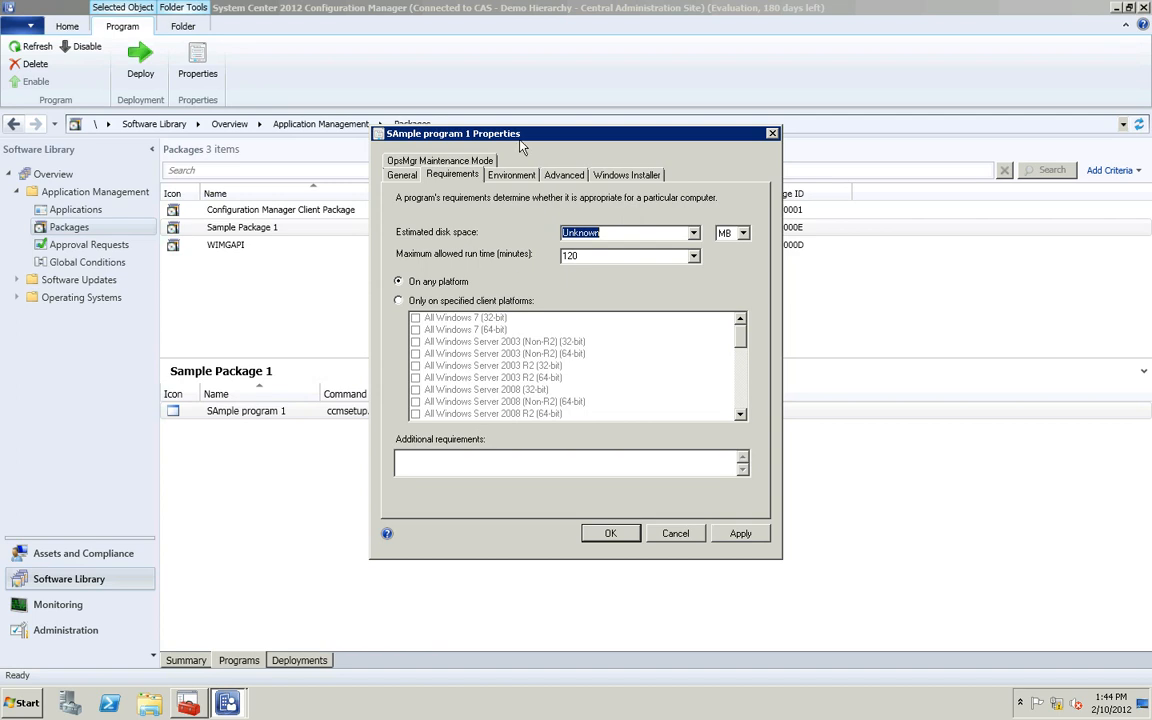
{"action": "left_click", "coordinate": [401, 175]}
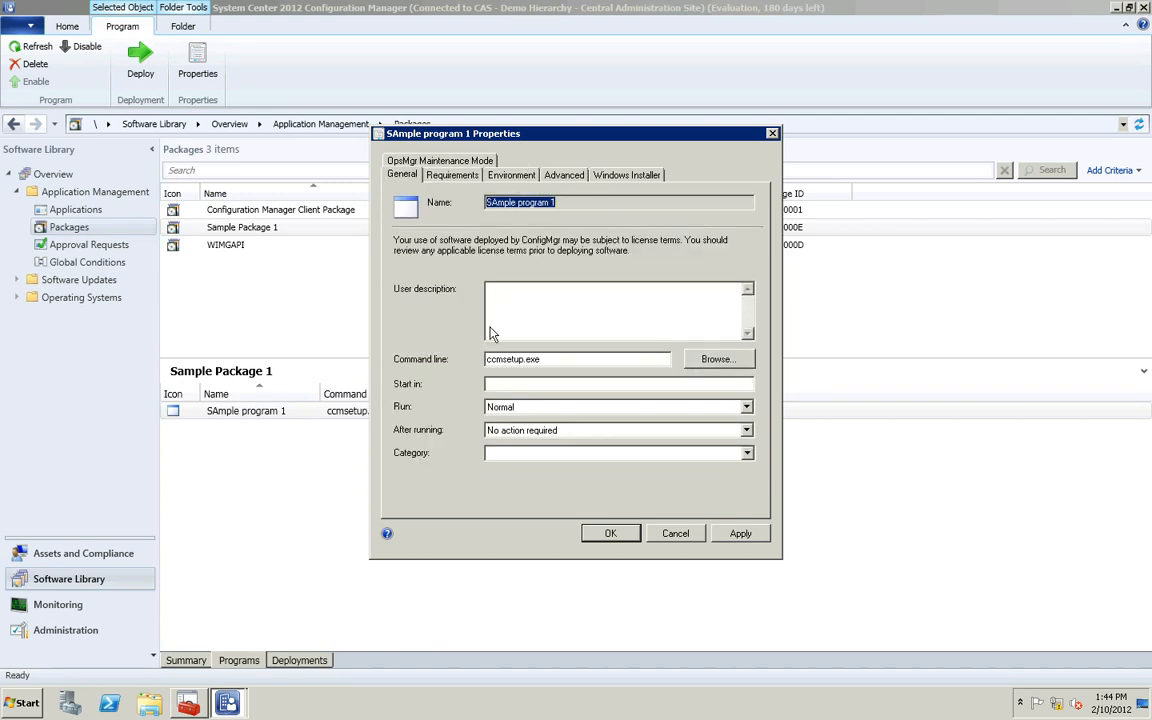
{"action": "left_click", "coordinate": [747, 455]}
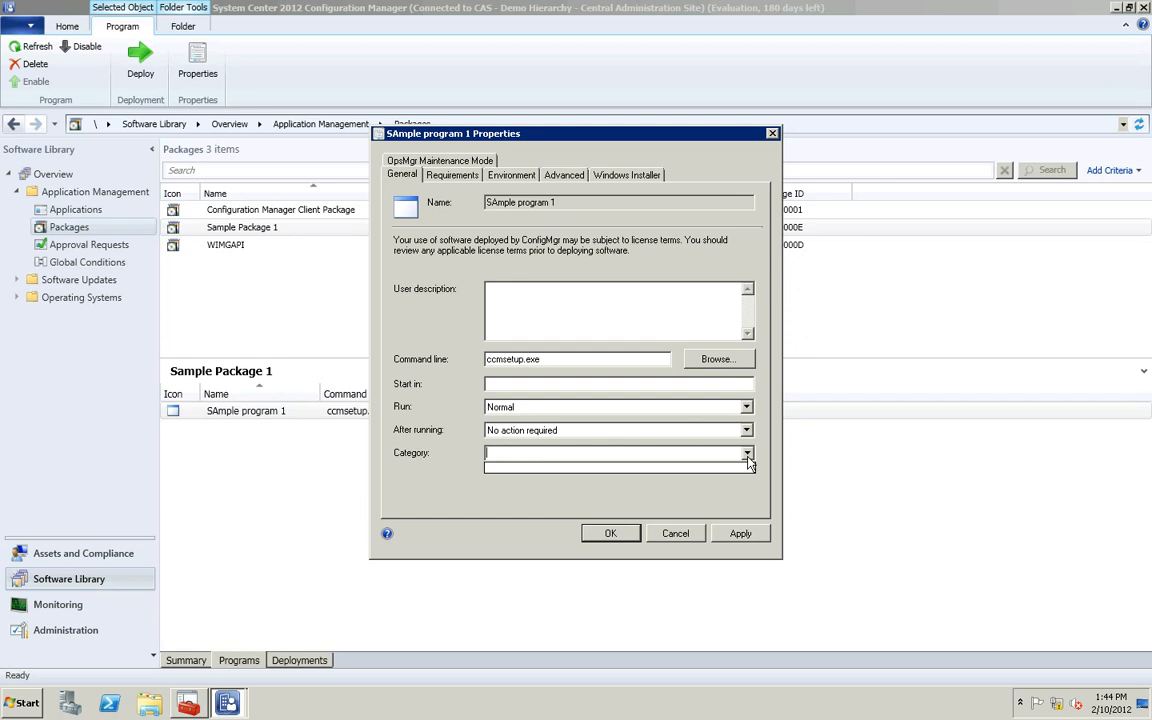
{"action": "left_click", "coordinate": [747, 457]}
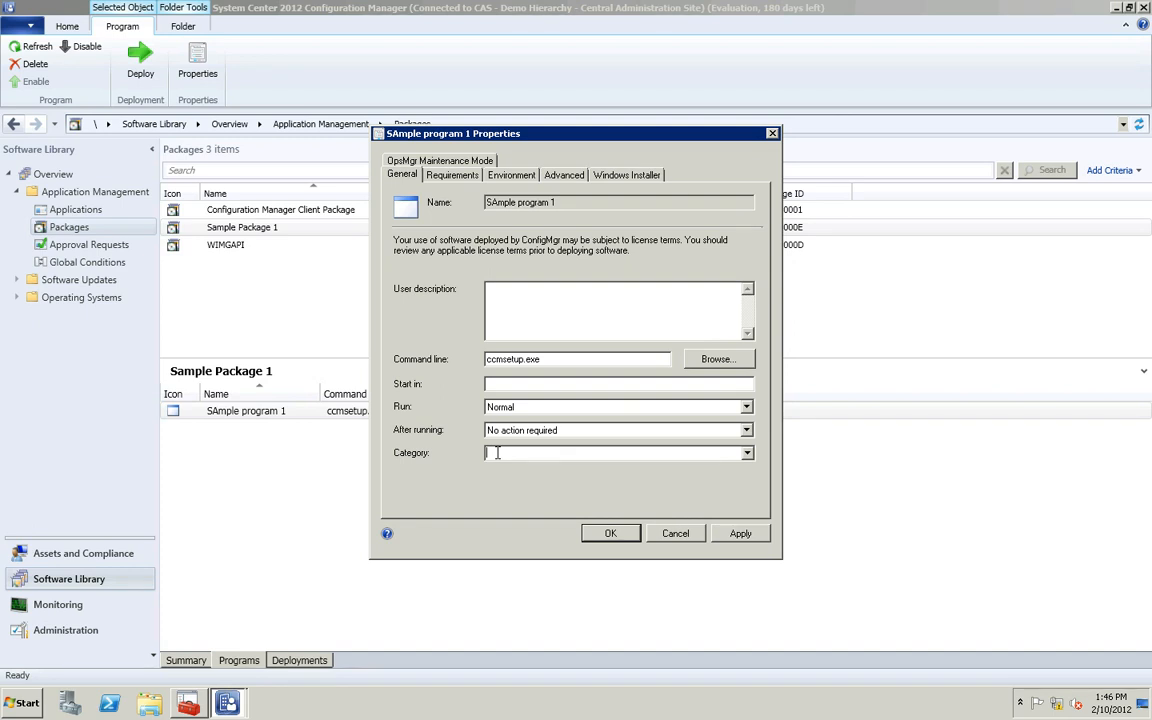
Examine the program's environment settings, including when the program can run, and its advanced settings
{"action": "left_click", "coordinate": [511, 176]}
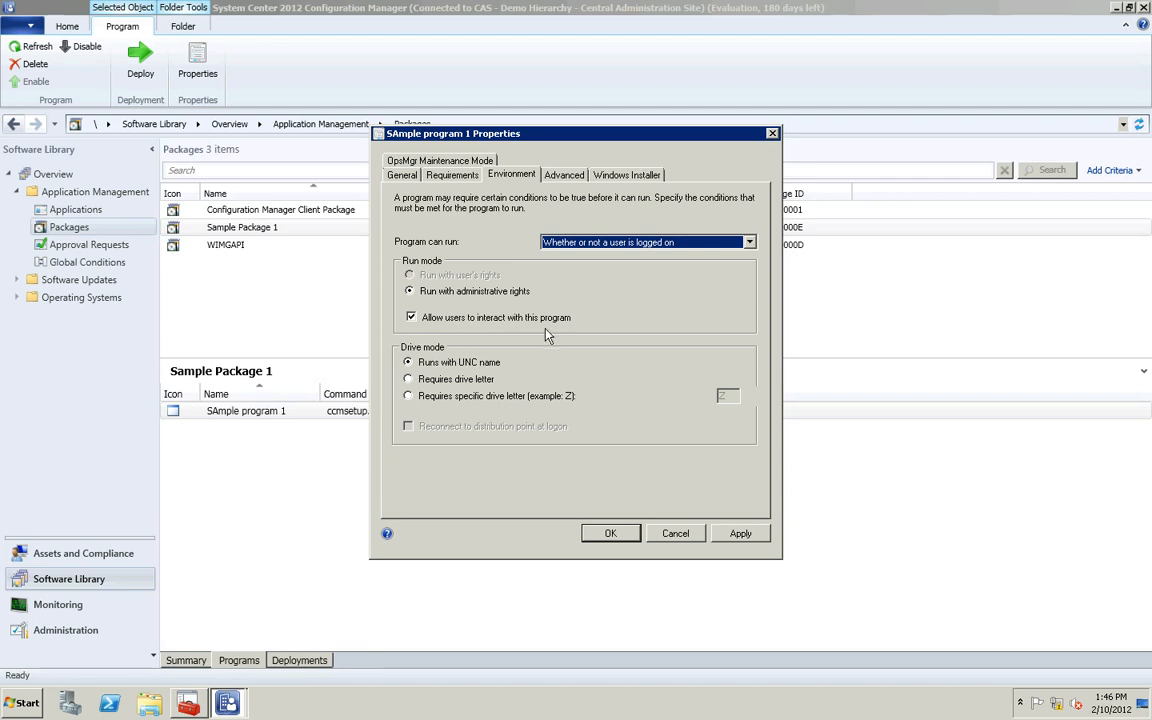
{"action": "left_click", "coordinate": [610, 243]}
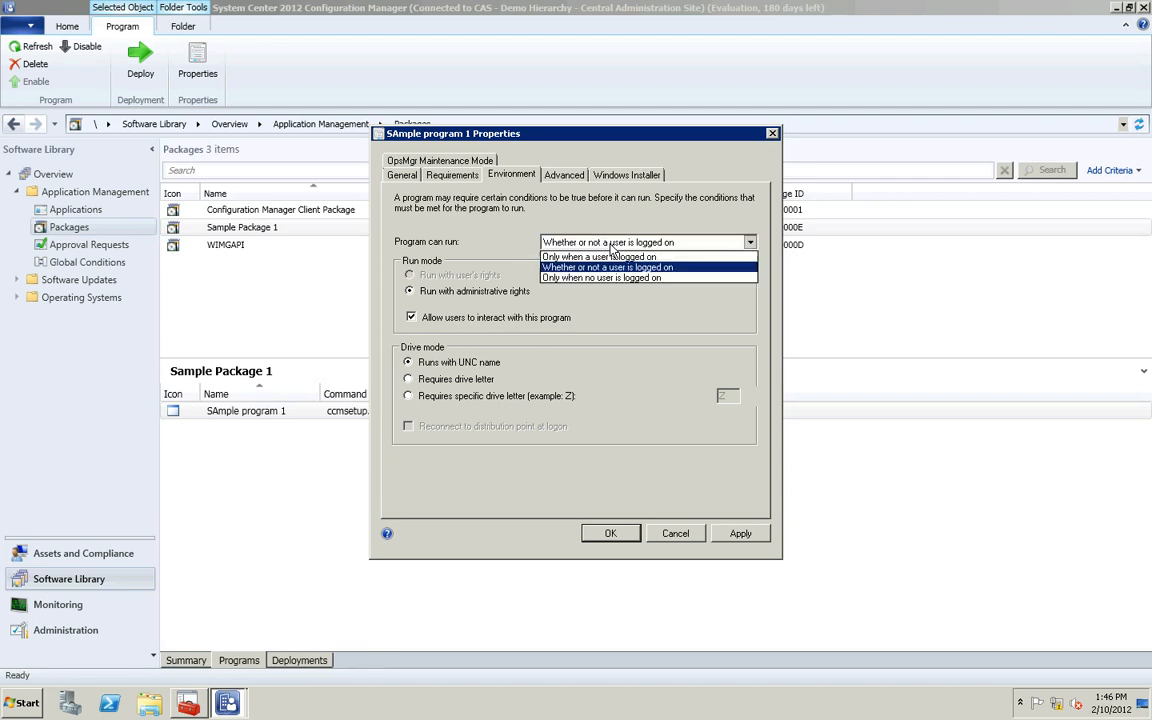
{"action": "left_click", "coordinate": [613, 247]}
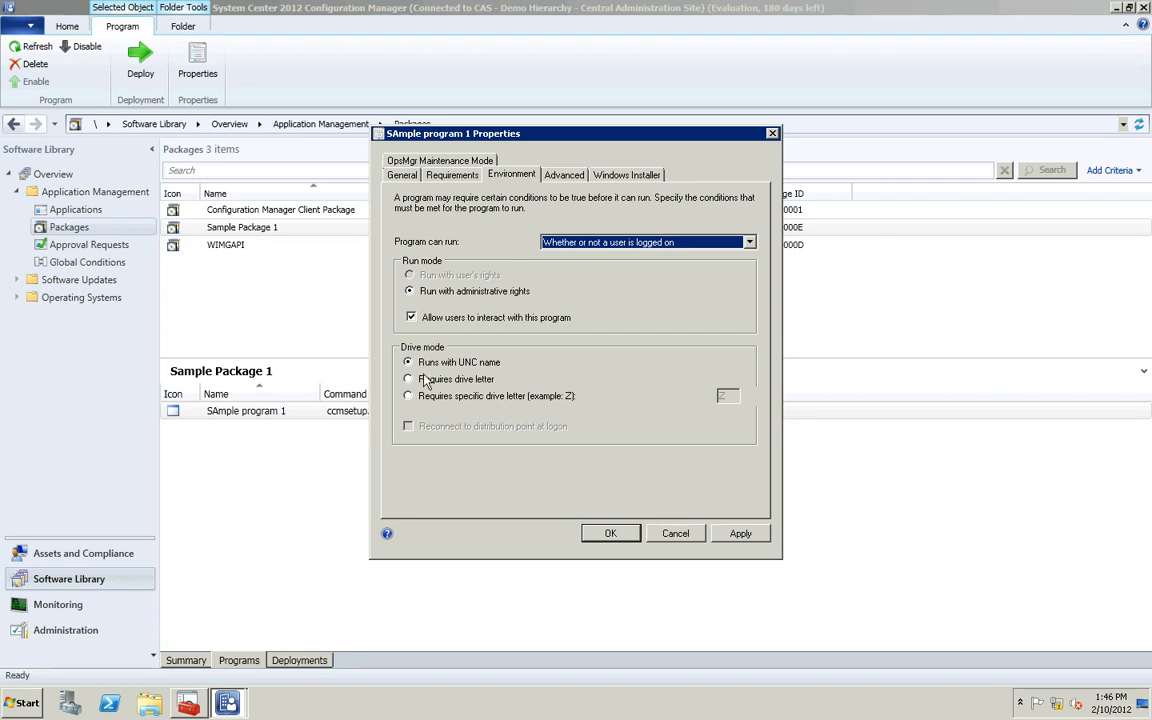
{"action": "left_click", "coordinate": [562, 175]}
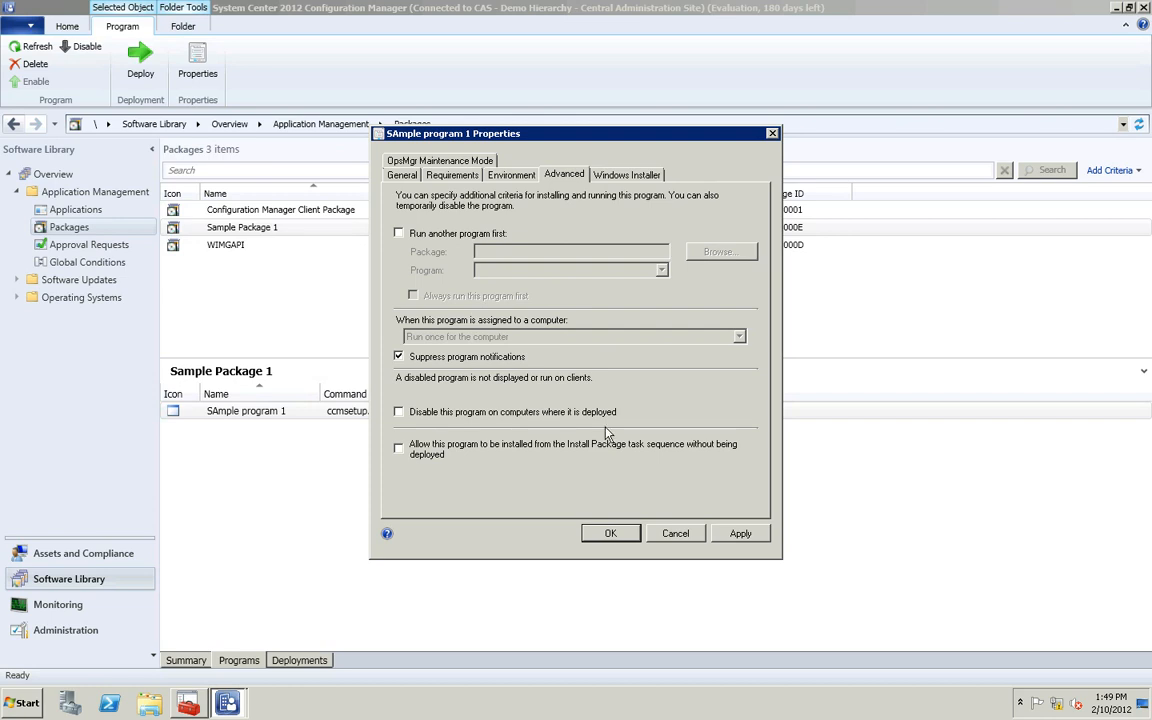
Try importing the Windows Installer information from the wimgapi file in the Client folder, and clear the imported fields
{"action": "left_click", "coordinate": [607, 177]}
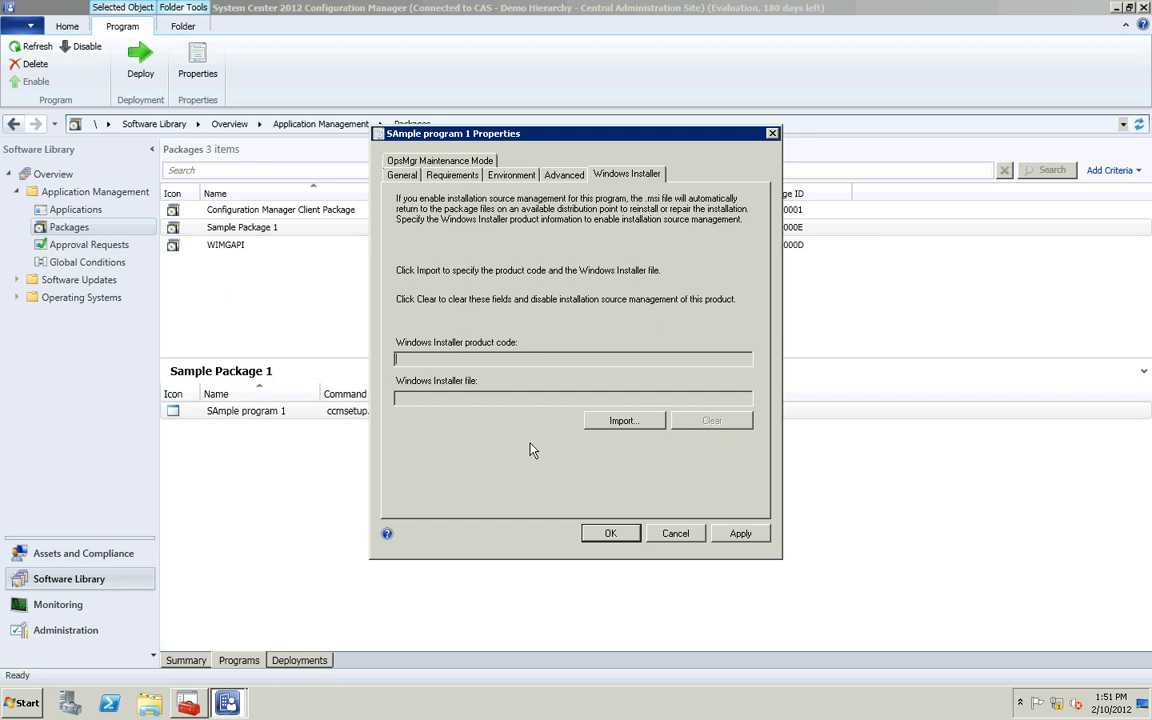
{"action": "left_click", "coordinate": [596, 424]}
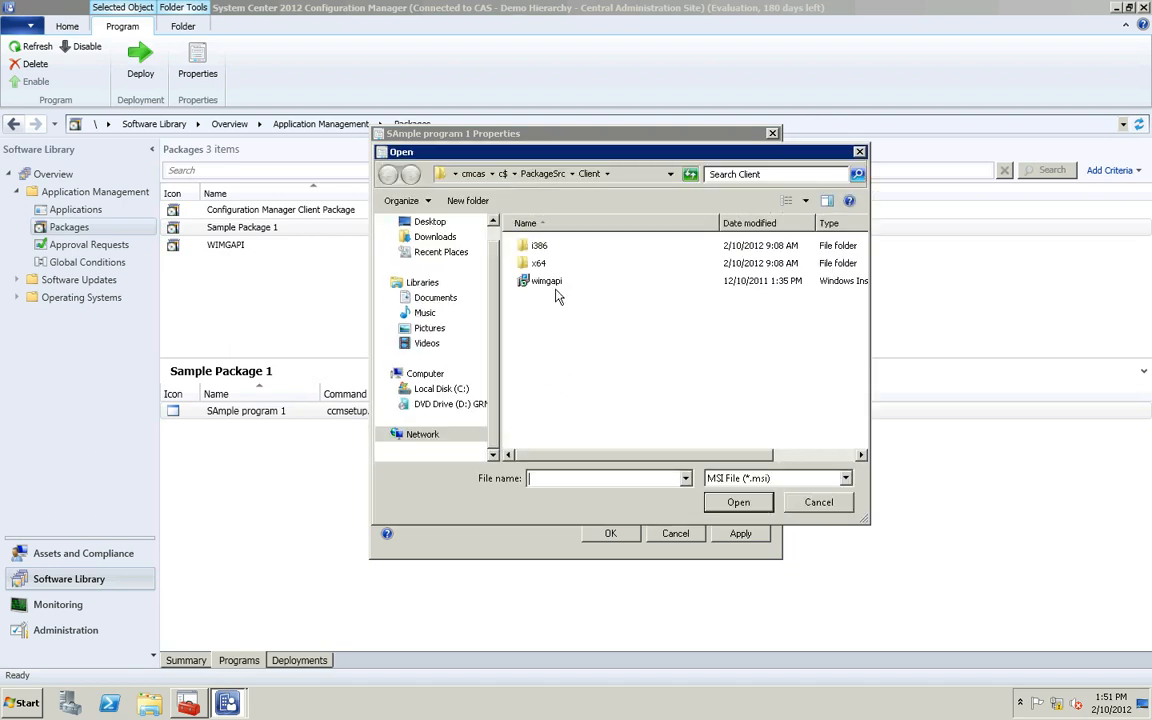
{"action": "left_click", "coordinate": [556, 281]}
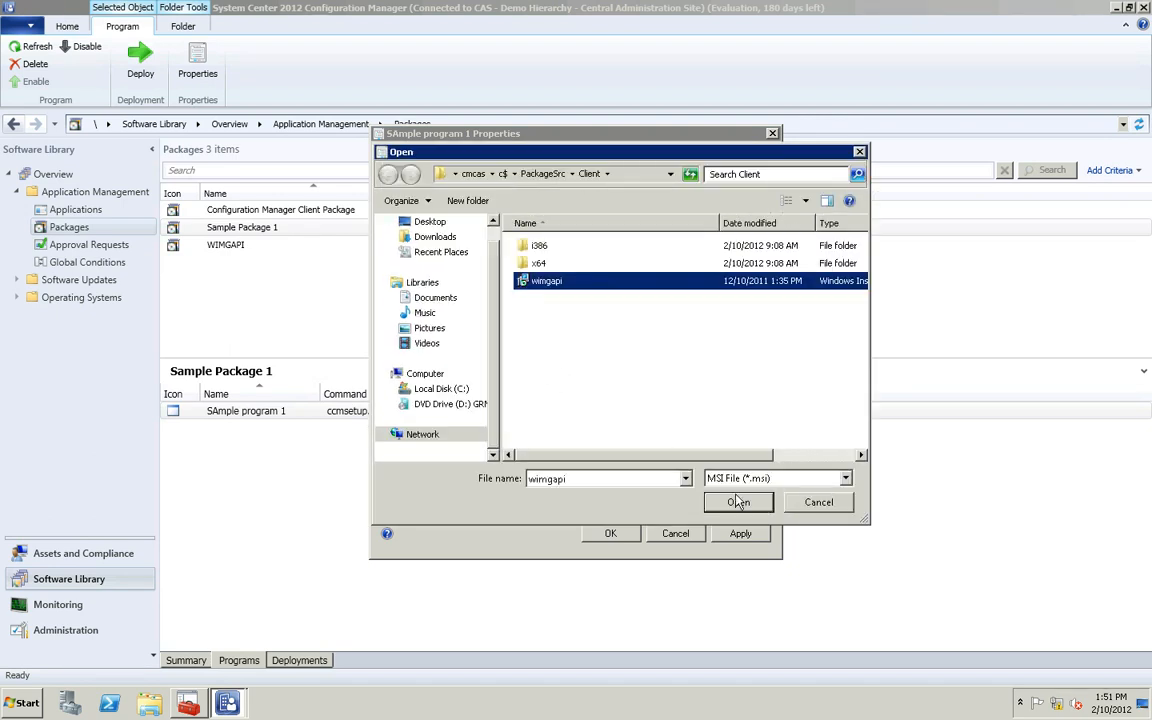
{"action": "left_click", "coordinate": [738, 502]}
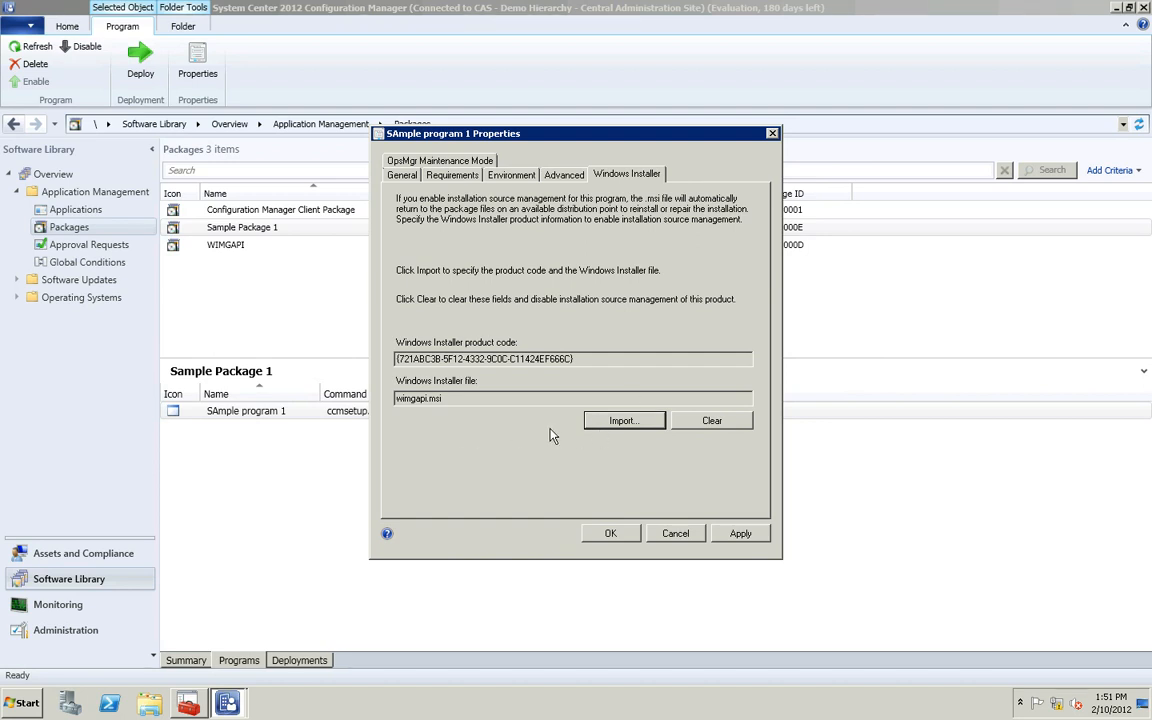
{"action": "left_click", "coordinate": [735, 421]}
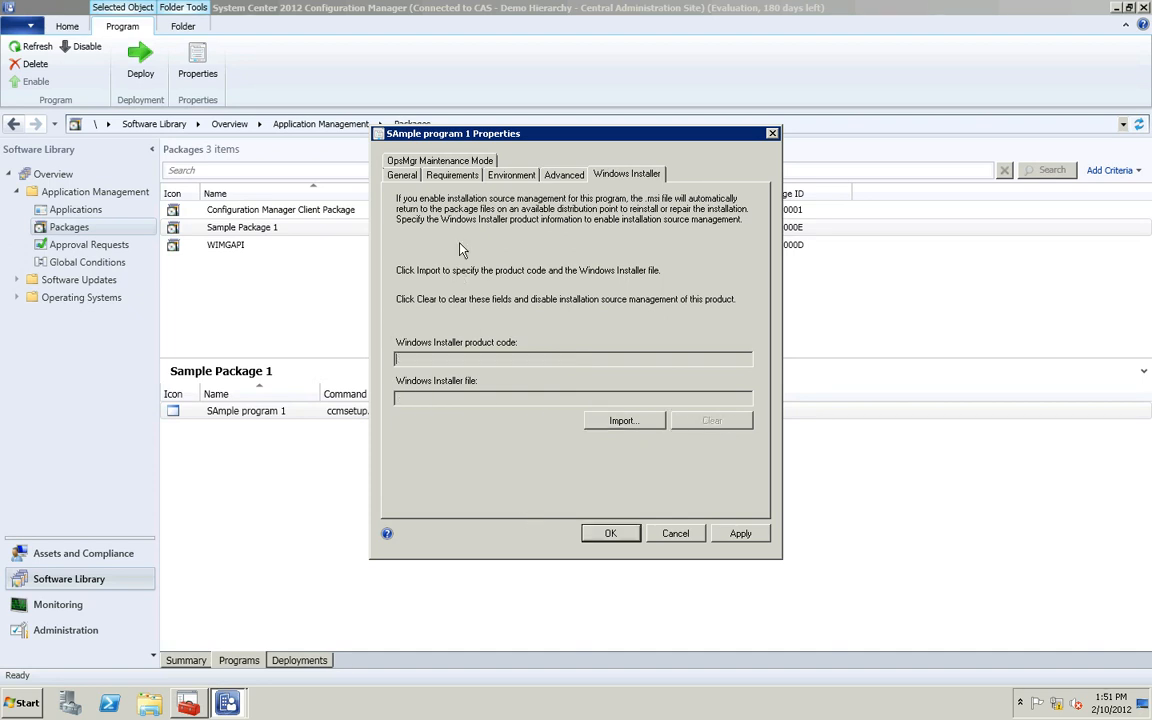
Examine the program's OpsMgr maintenance mode options and close the properties without saving
{"action": "left_click", "coordinate": [401, 159]}
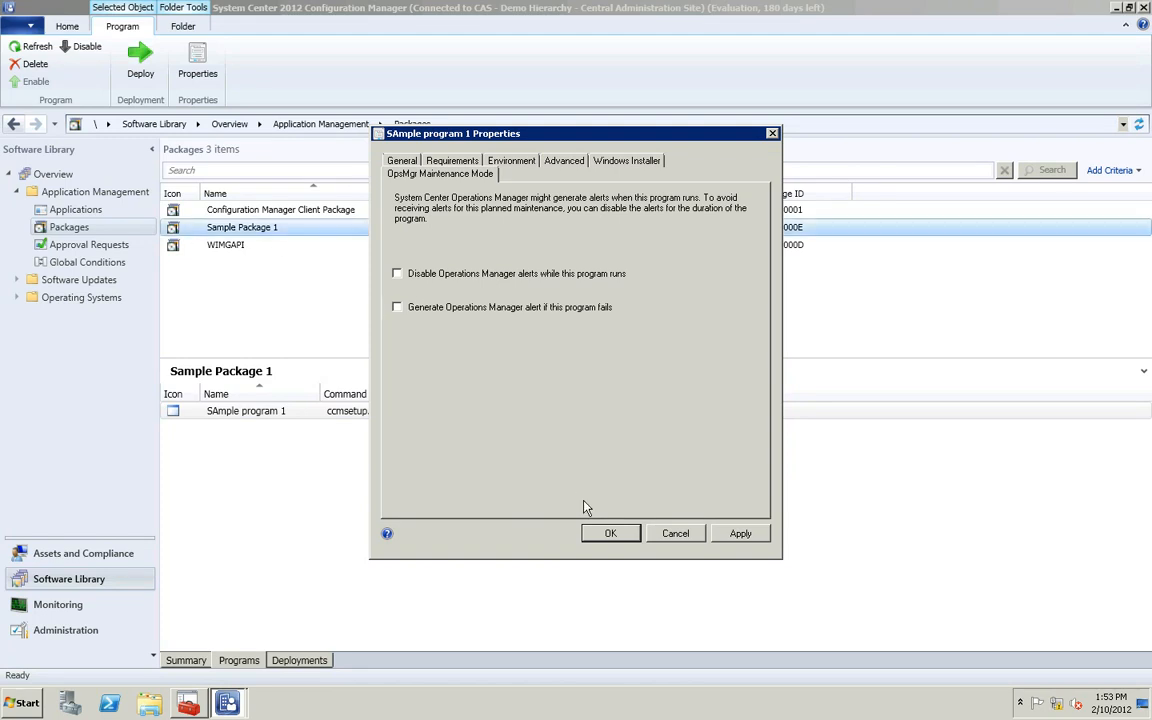
{"action": "left_click", "coordinate": [677, 536]}
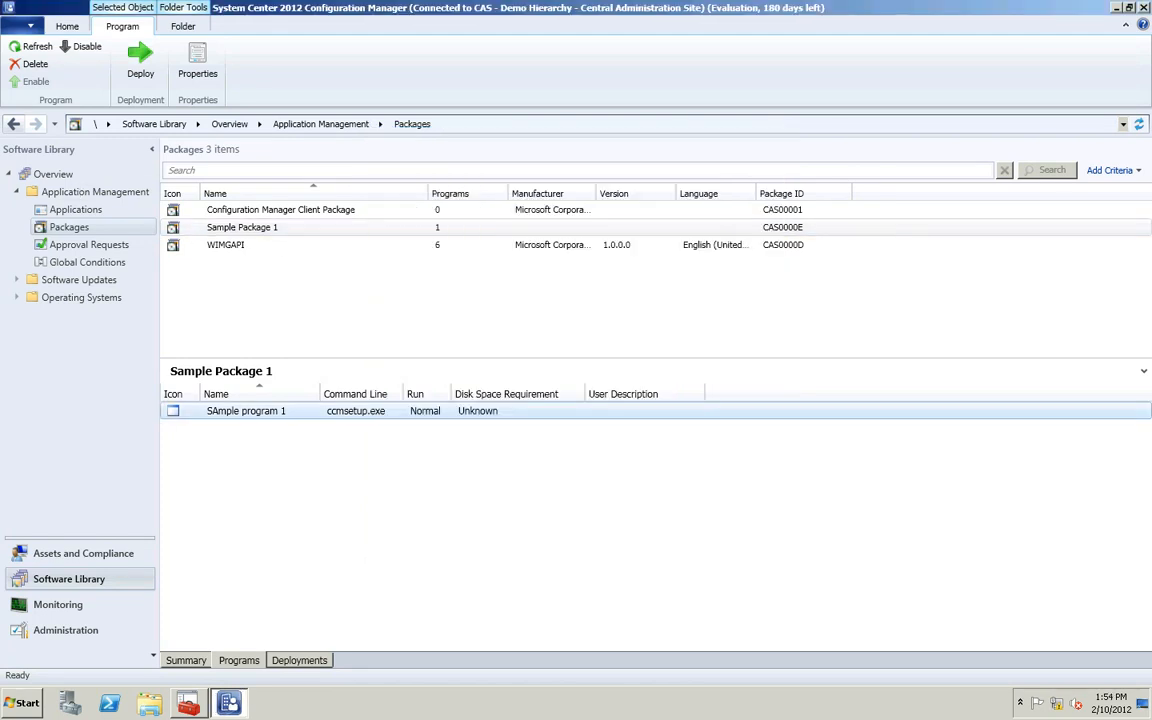
Start a deployment of SAmple program 1 to the All Systems device collection and proceed to the content destination
{"action": "right_click", "coordinate": [243, 415]}
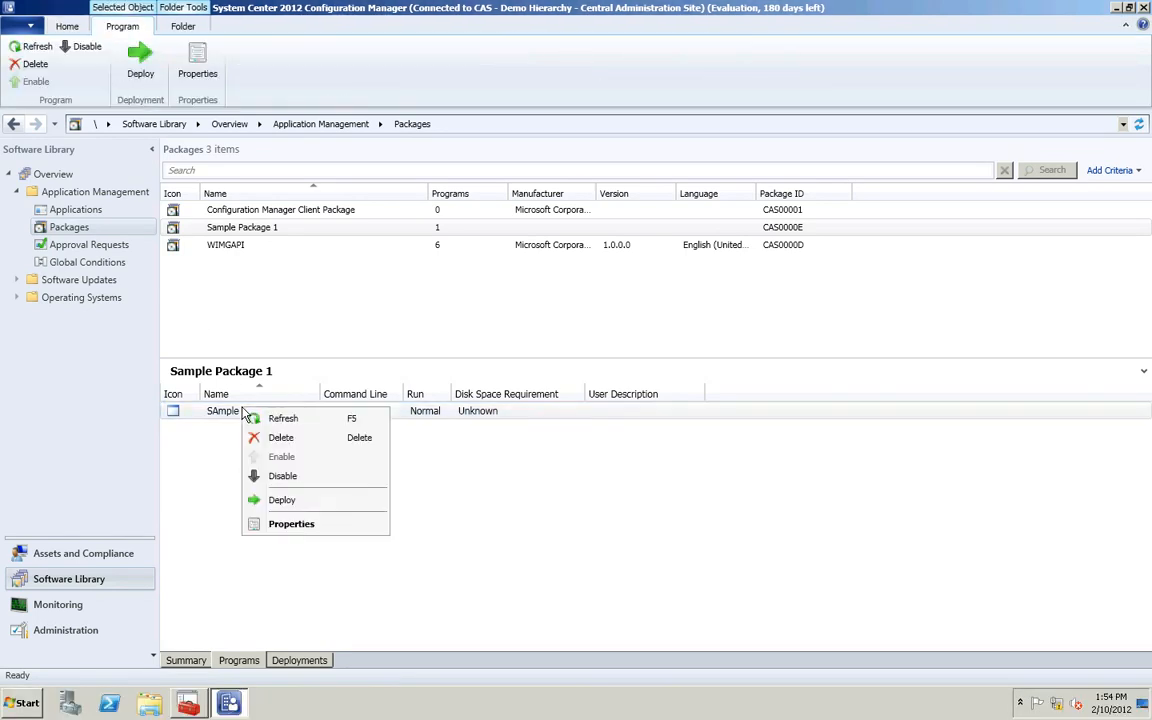
{"action": "left_click", "coordinate": [283, 500]}
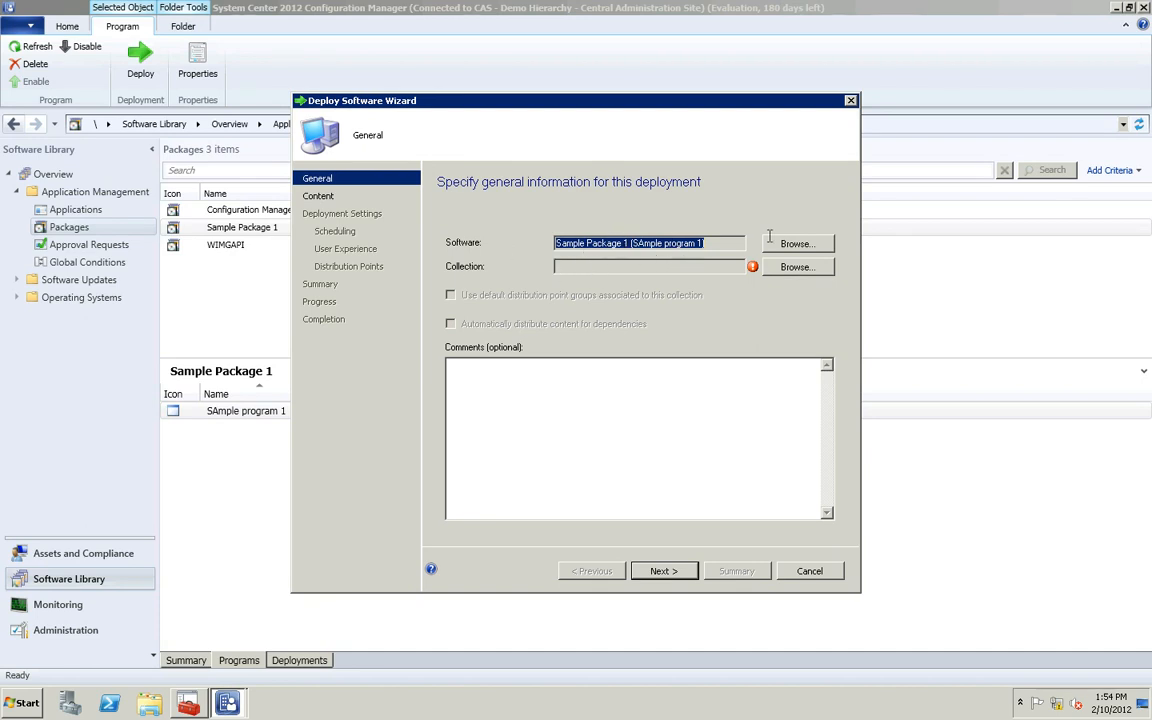
{"action": "left_click", "coordinate": [790, 268]}
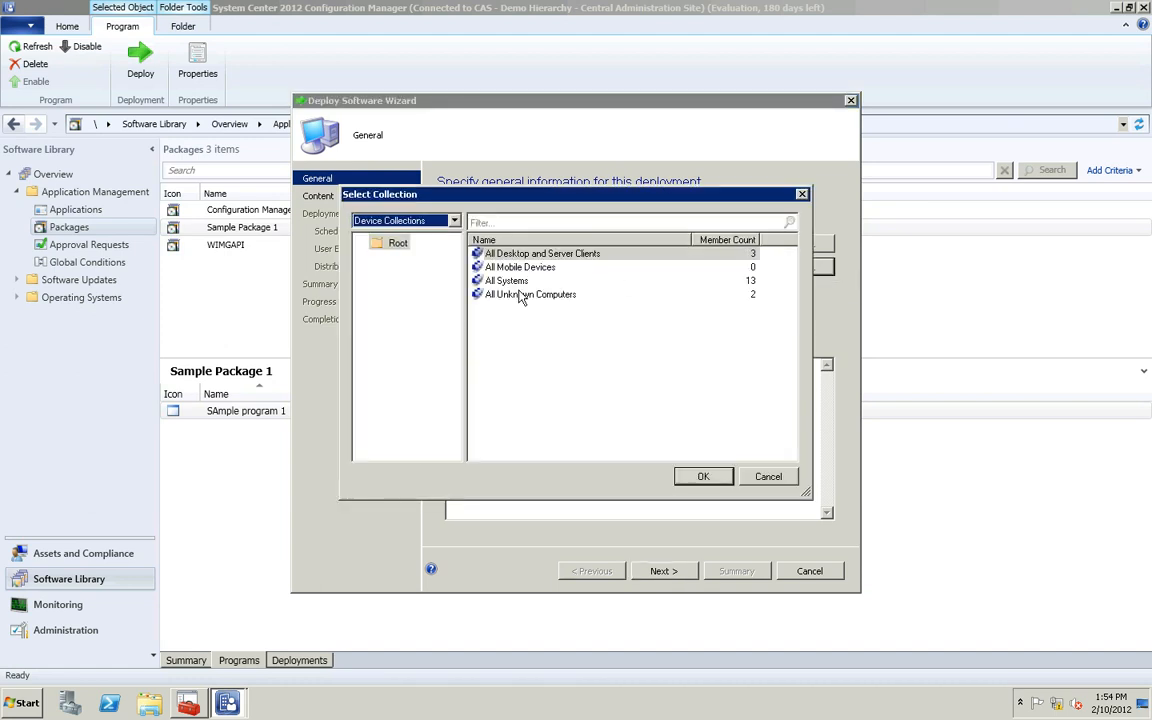
{"action": "left_click", "coordinate": [510, 281]}
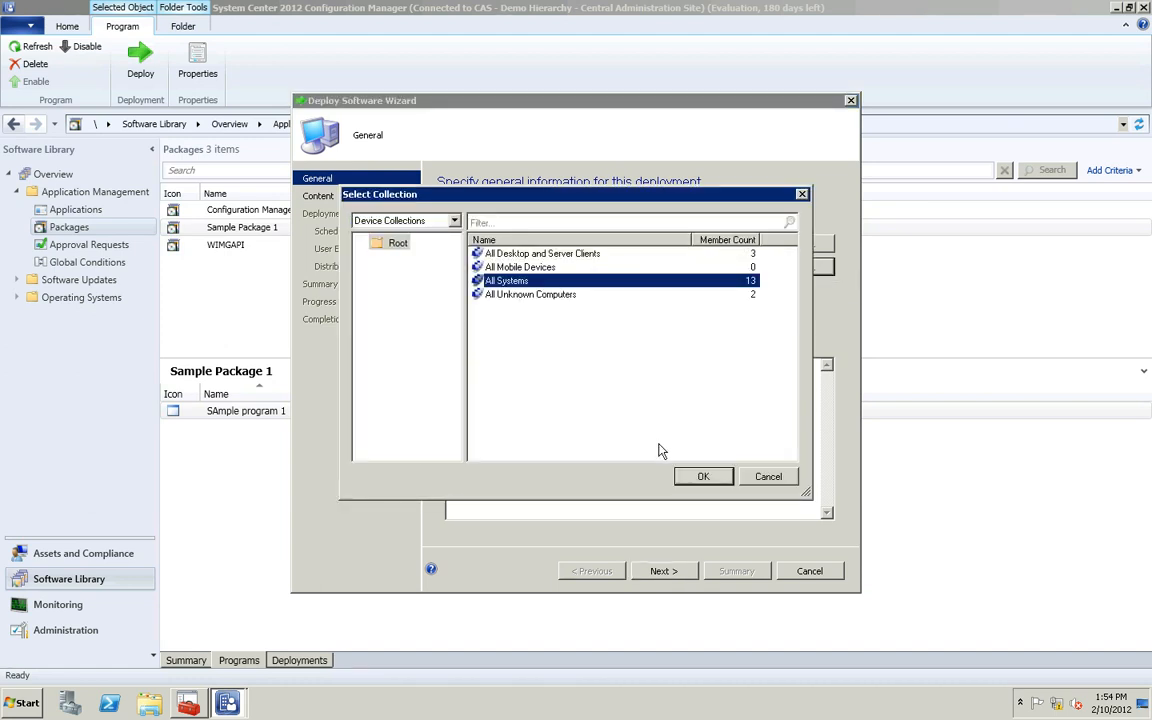
{"action": "left_click", "coordinate": [702, 477]}
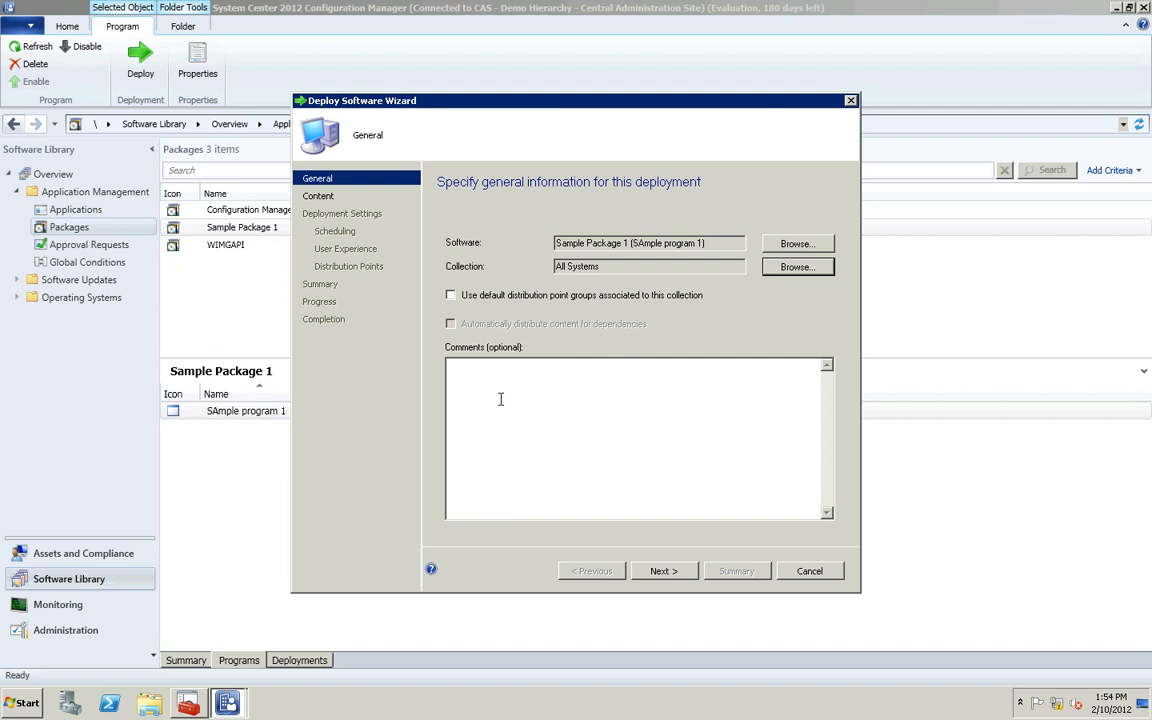
{"action": "left_click", "coordinate": [665, 572]}
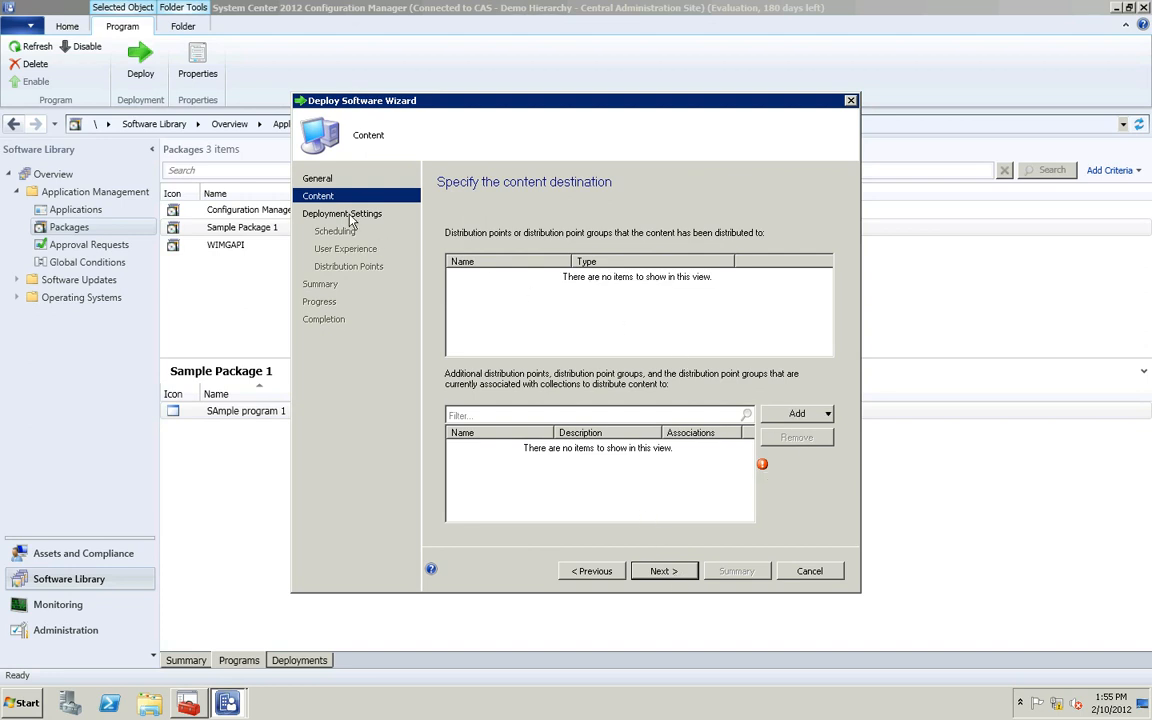
{"action": "left_click", "coordinate": [600, 576]}
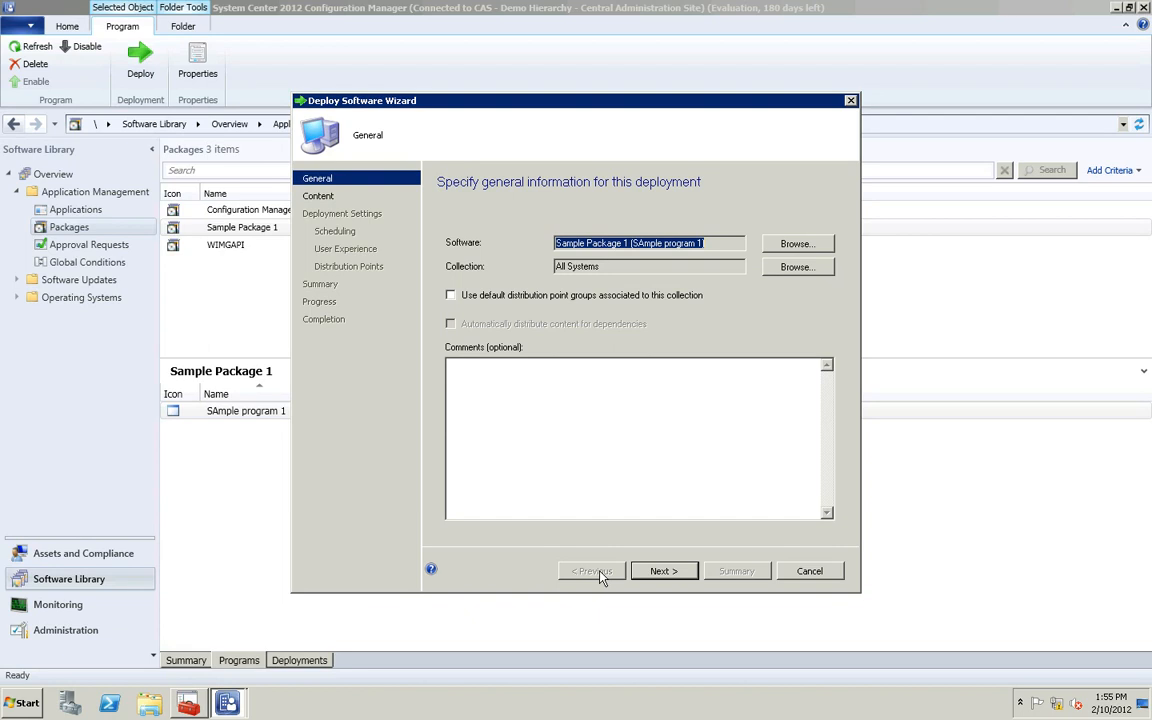
{"action": "left_click", "coordinate": [657, 575]}
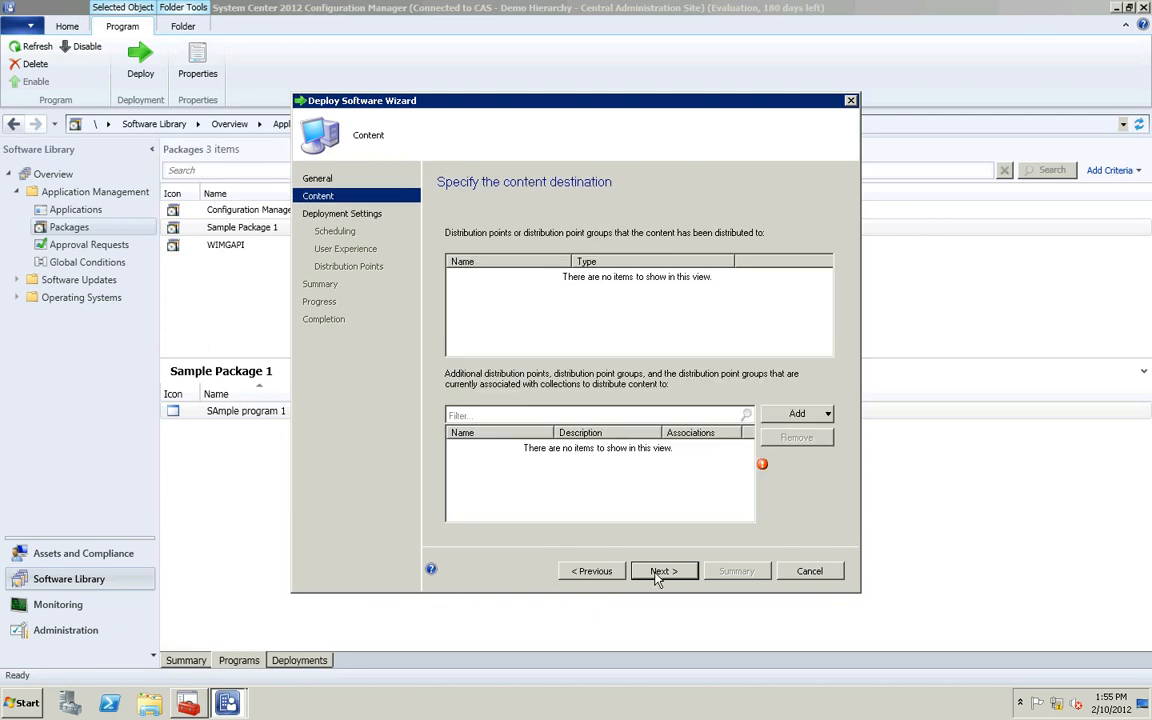
Add the Lab DP Group distribution point group as the content destination and continue to the deployment settings
{"action": "left_click", "coordinate": [828, 415]}
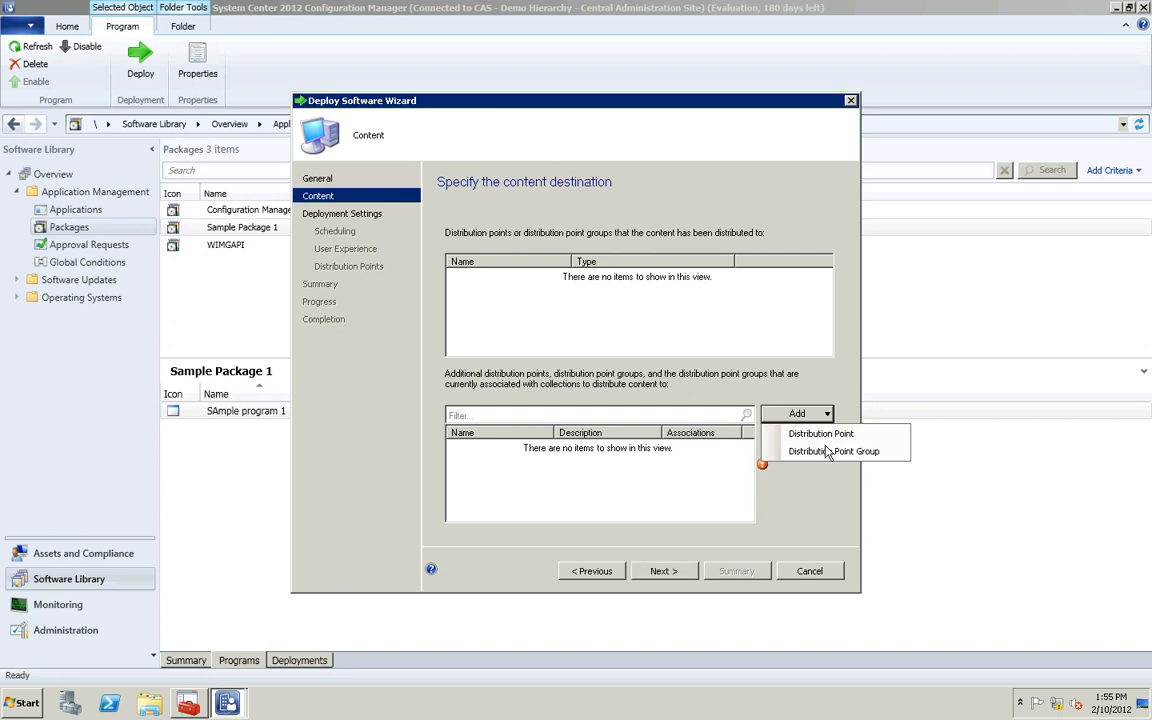
{"action": "left_click", "coordinate": [828, 453]}
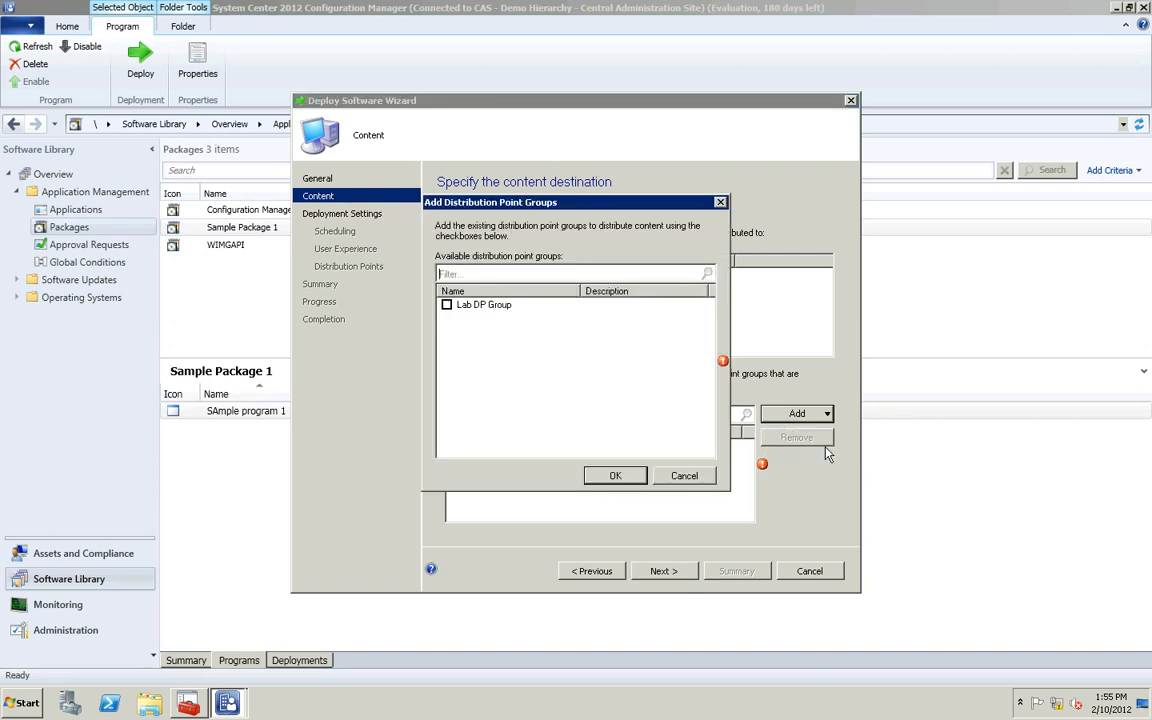
{"action": "left_click", "coordinate": [446, 307]}
{"action": "left_click", "coordinate": [446, 305]}
{"action": "left_click", "coordinate": [615, 477]}
{"action": "left_click", "coordinate": [663, 572]}
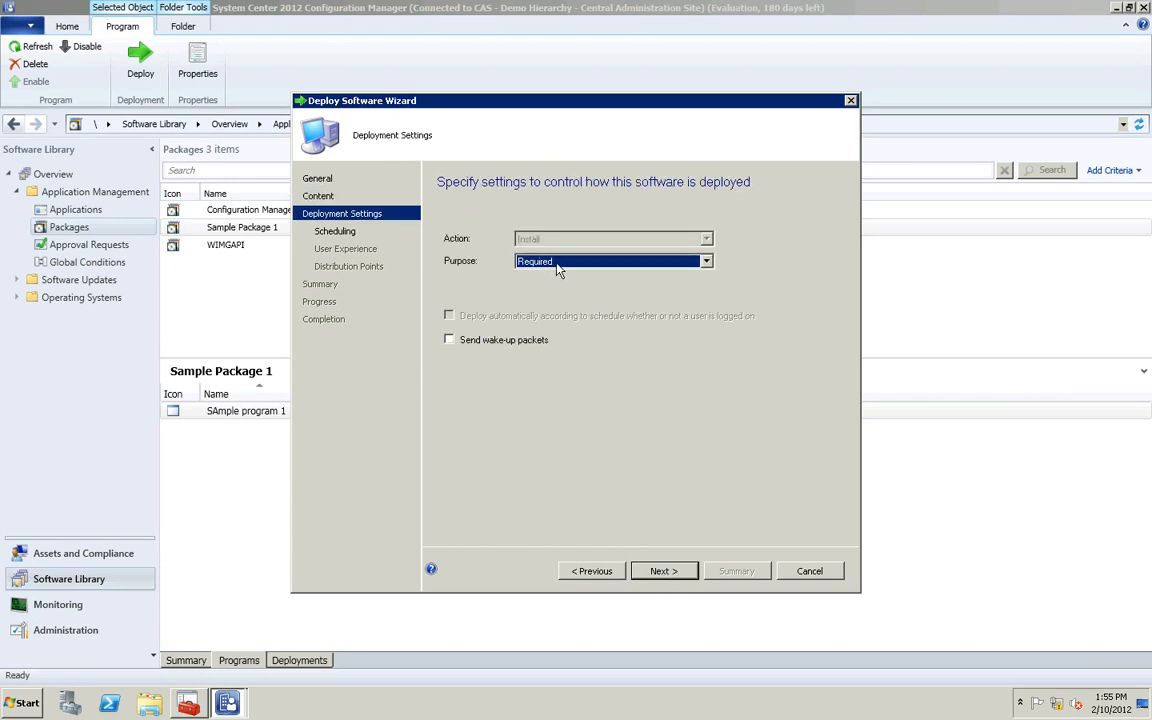
Set the deployment purpose to Available and continue to the deployment's scheduling options
{"action": "left_click", "coordinate": [557, 264]}
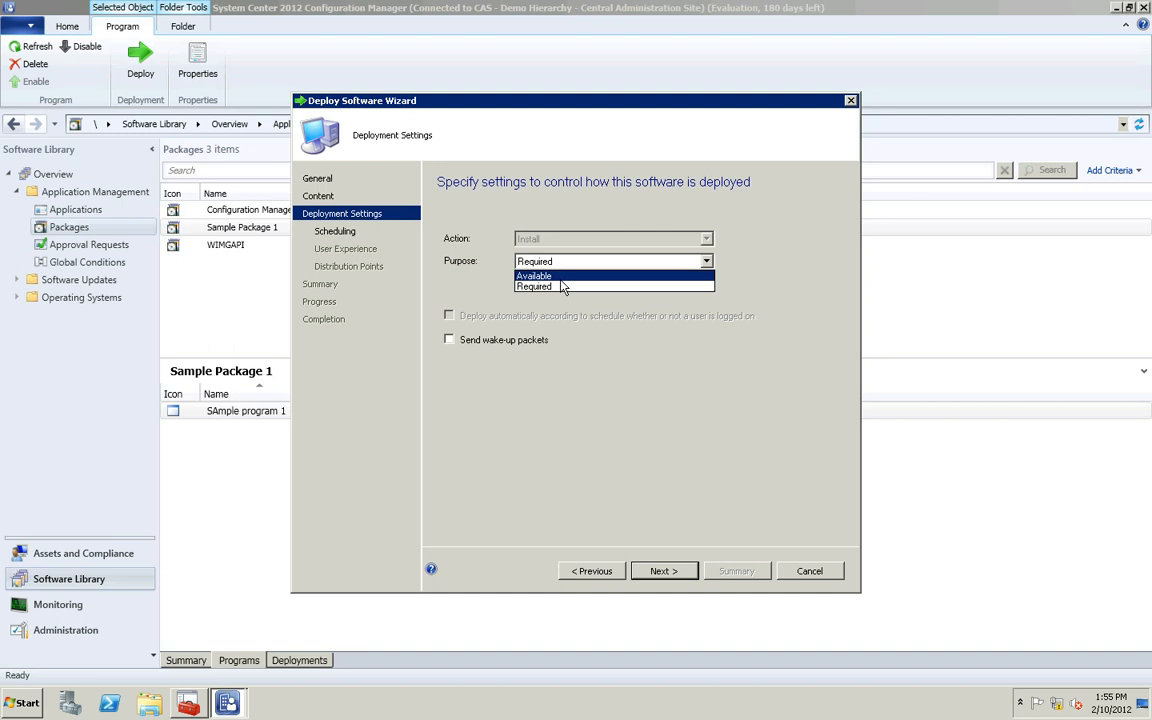
{"action": "left_click", "coordinate": [561, 279]}
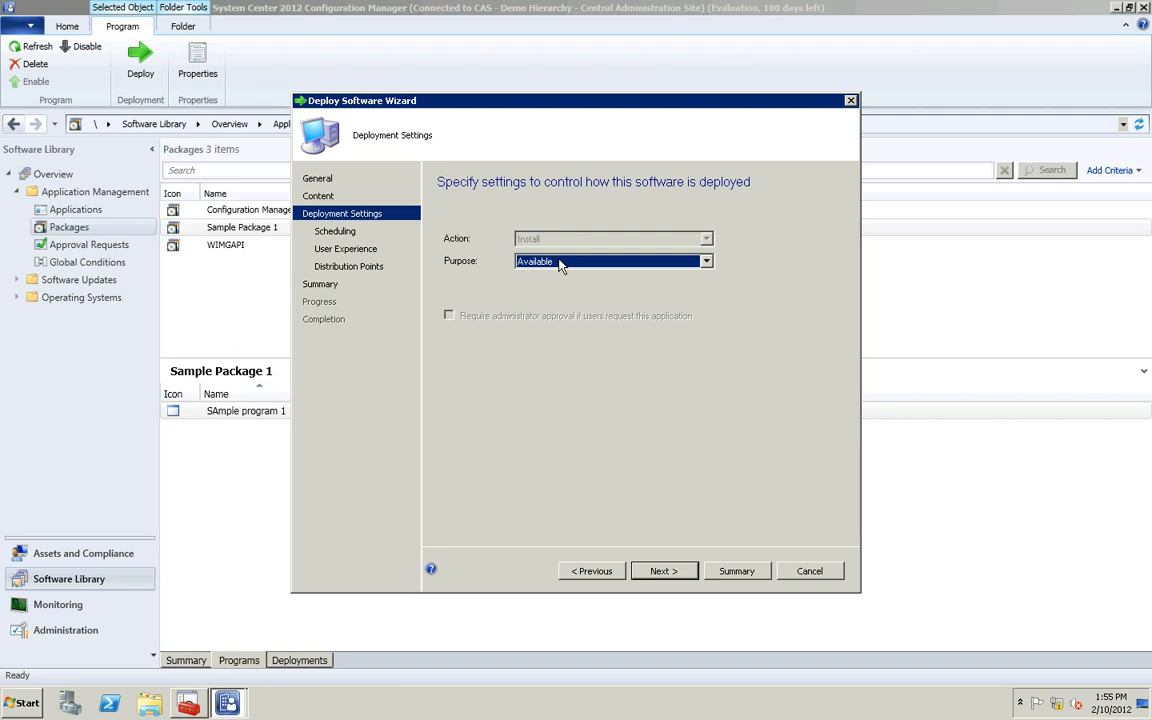
{"action": "left_click", "coordinate": [660, 571]}
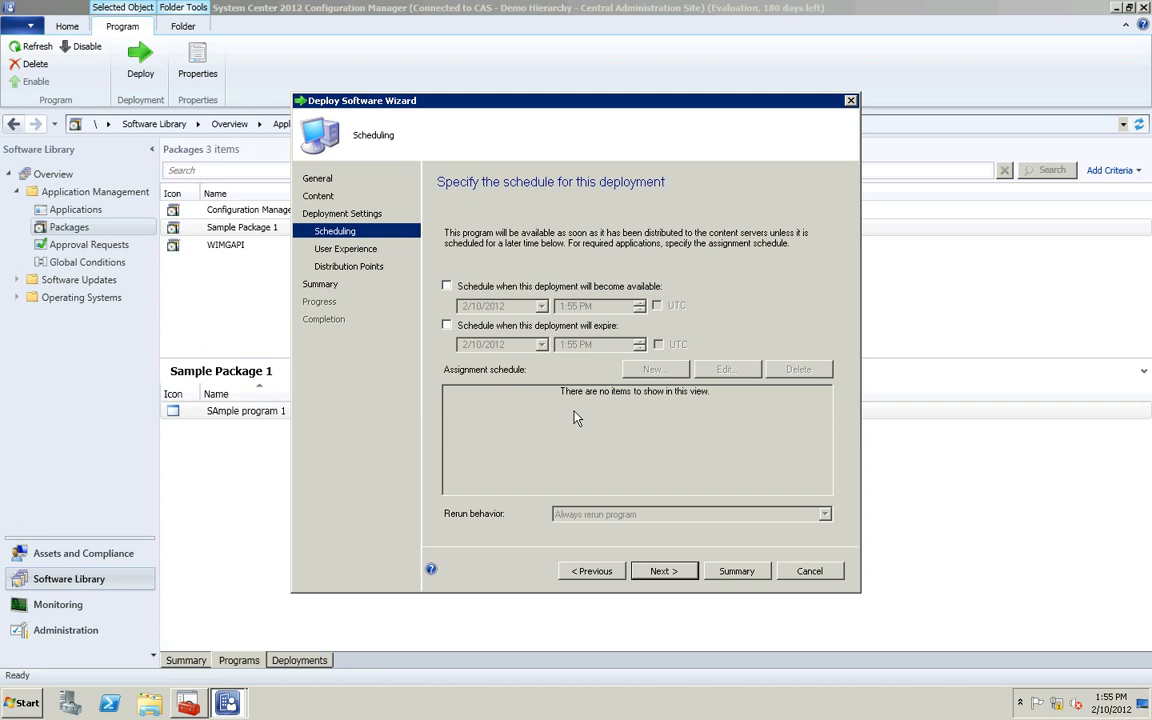
Return to the deployment settings, set the purpose to Required, and continue to the scheduling options
{"action": "left_click", "coordinate": [600, 572]}
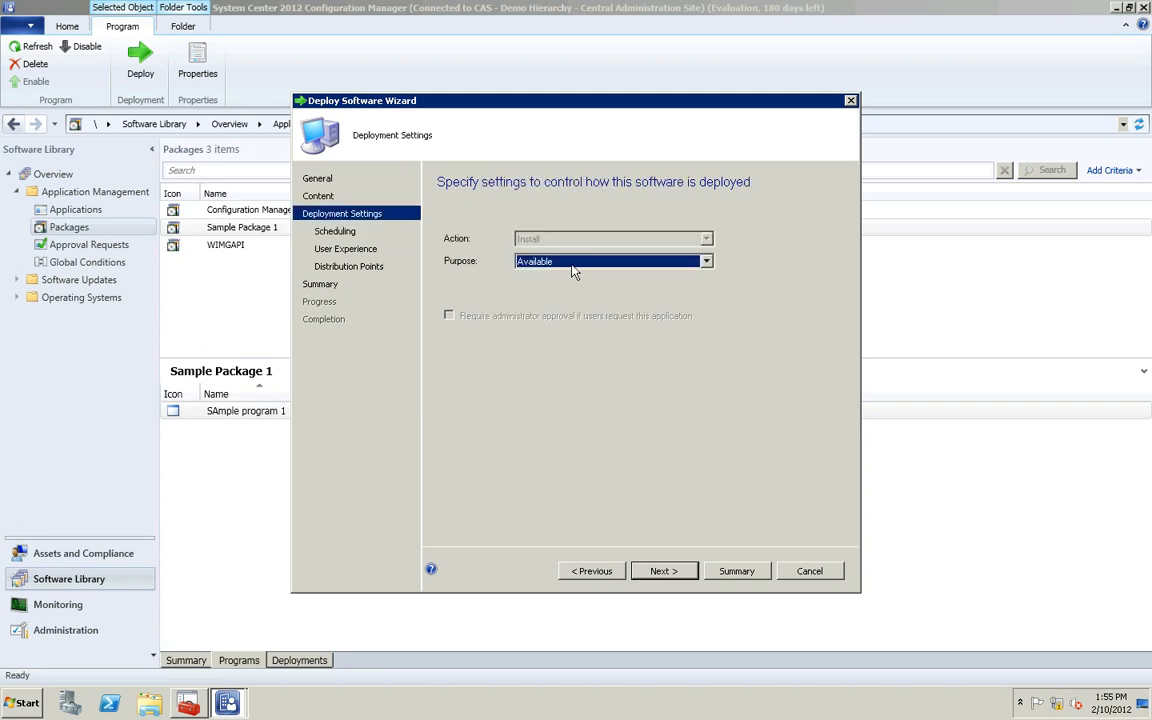
{"action": "left_click", "coordinate": [574, 265]}
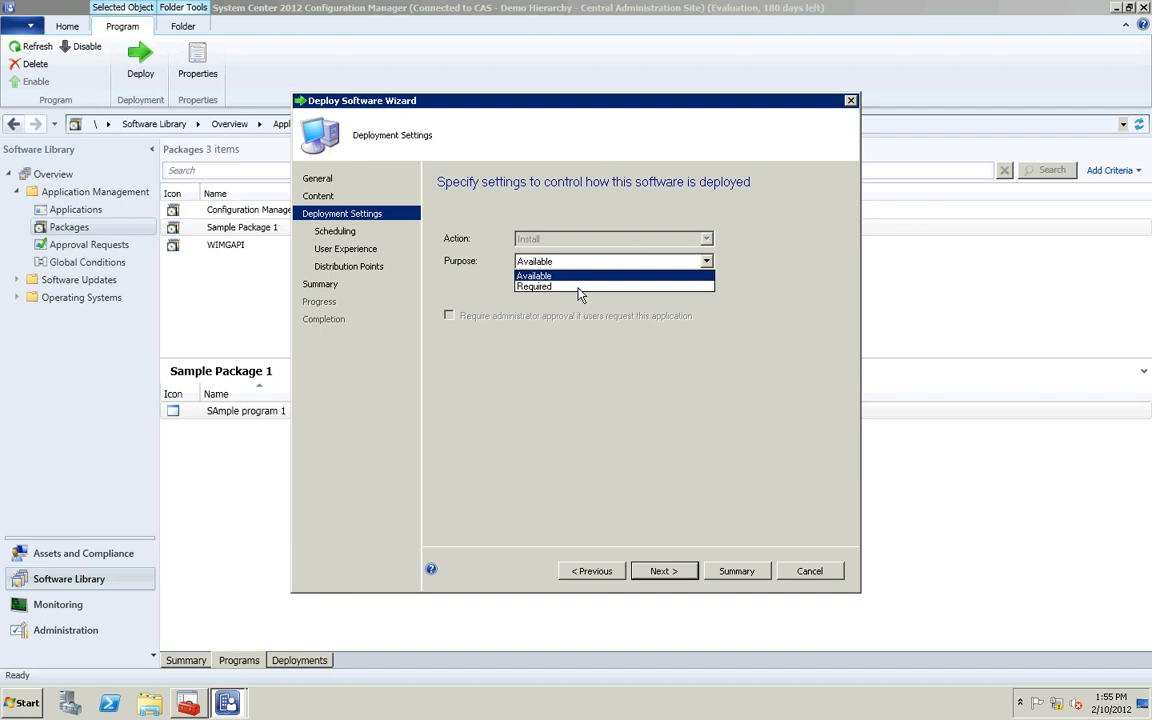
{"action": "left_click", "coordinate": [579, 288]}
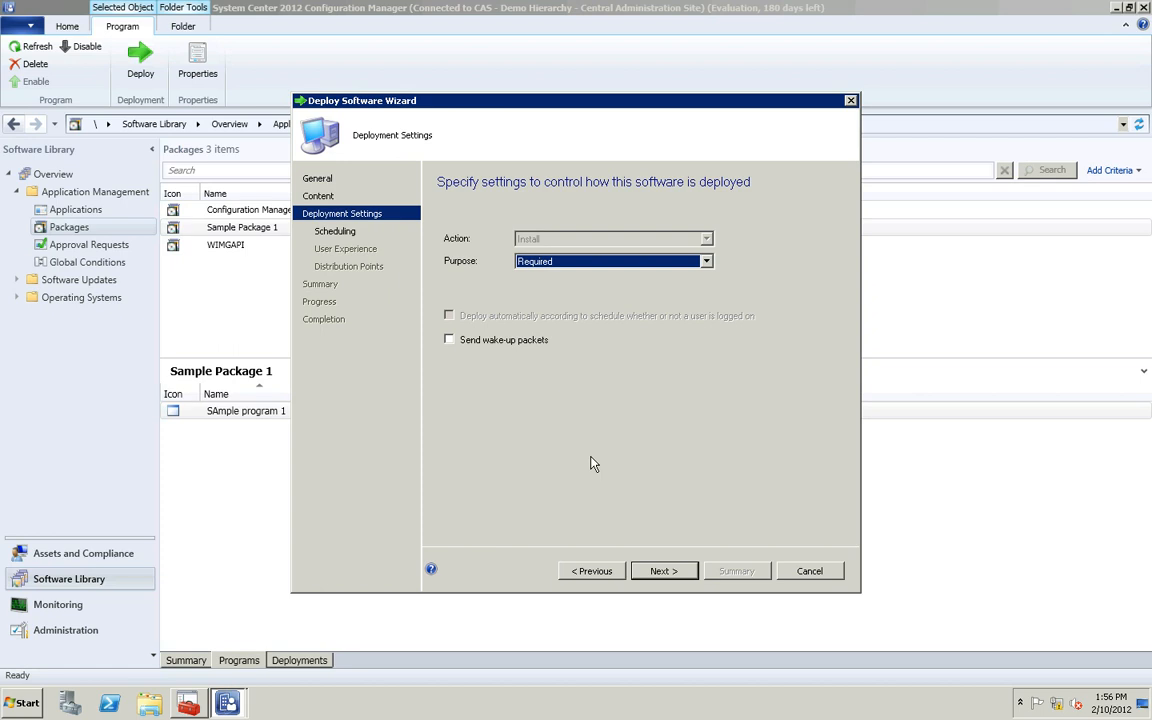
{"action": "left_click", "coordinate": [665, 572]}
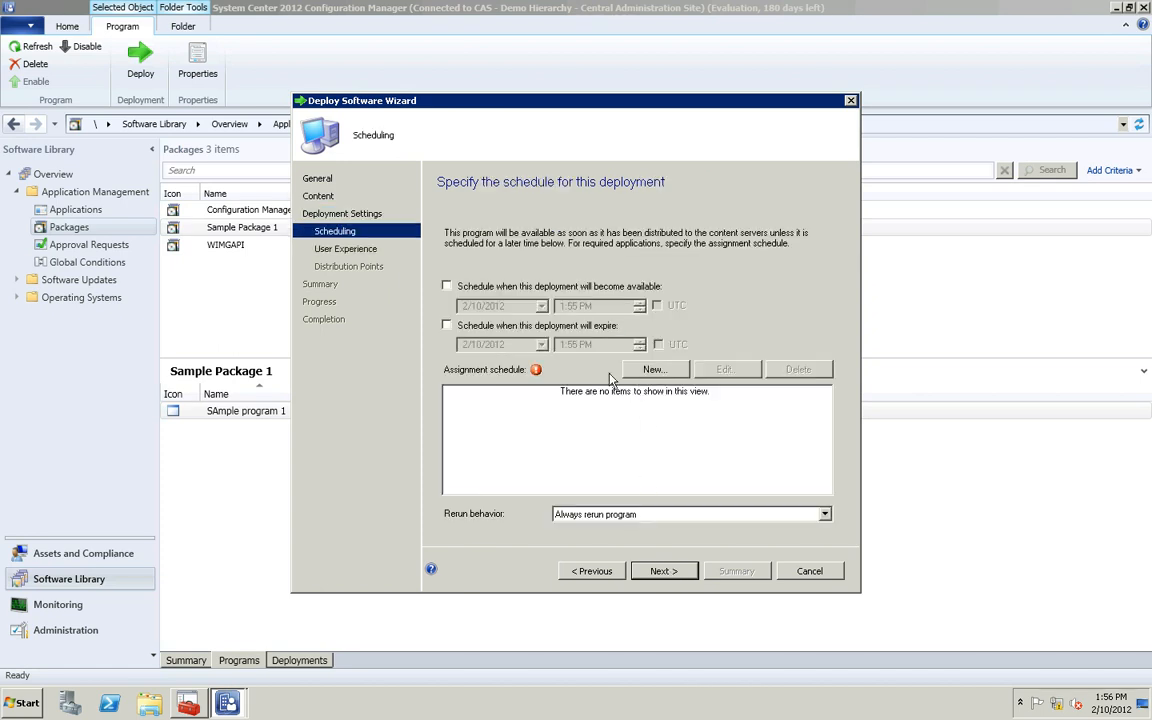
Examine the custom schedule and event-based choices for a new assignment schedule, and leave without adding one
{"action": "mouse_move", "coordinate": [537, 373]}
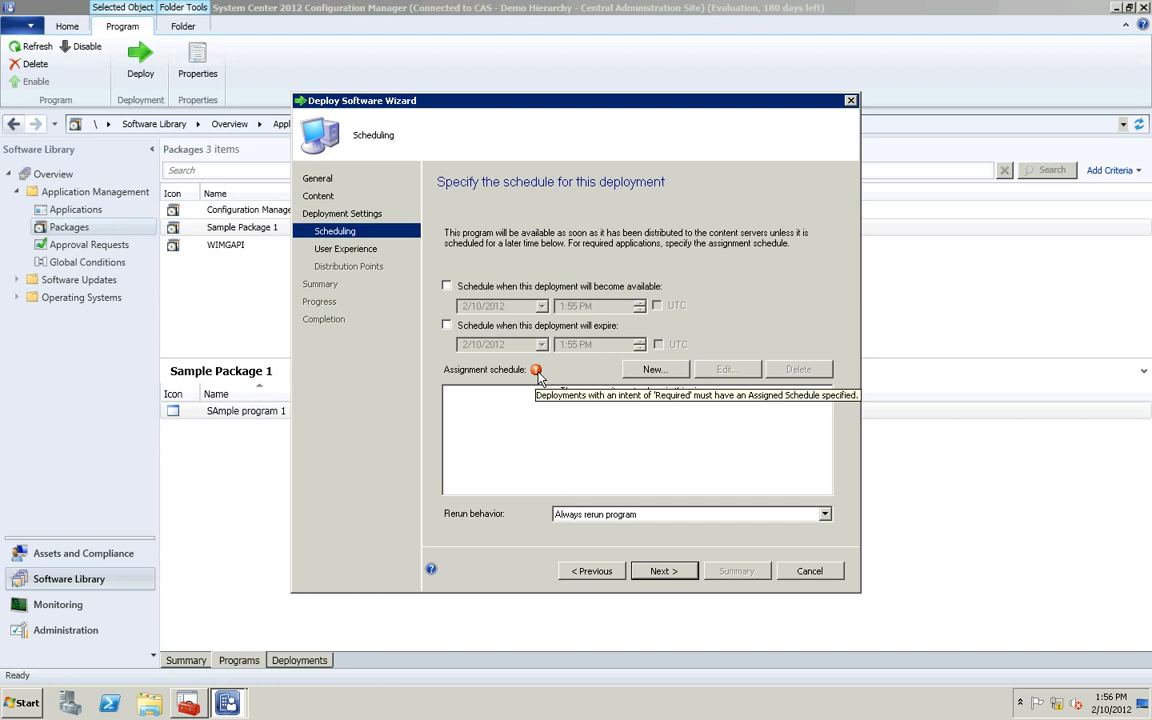
{"action": "left_click", "coordinate": [645, 372]}
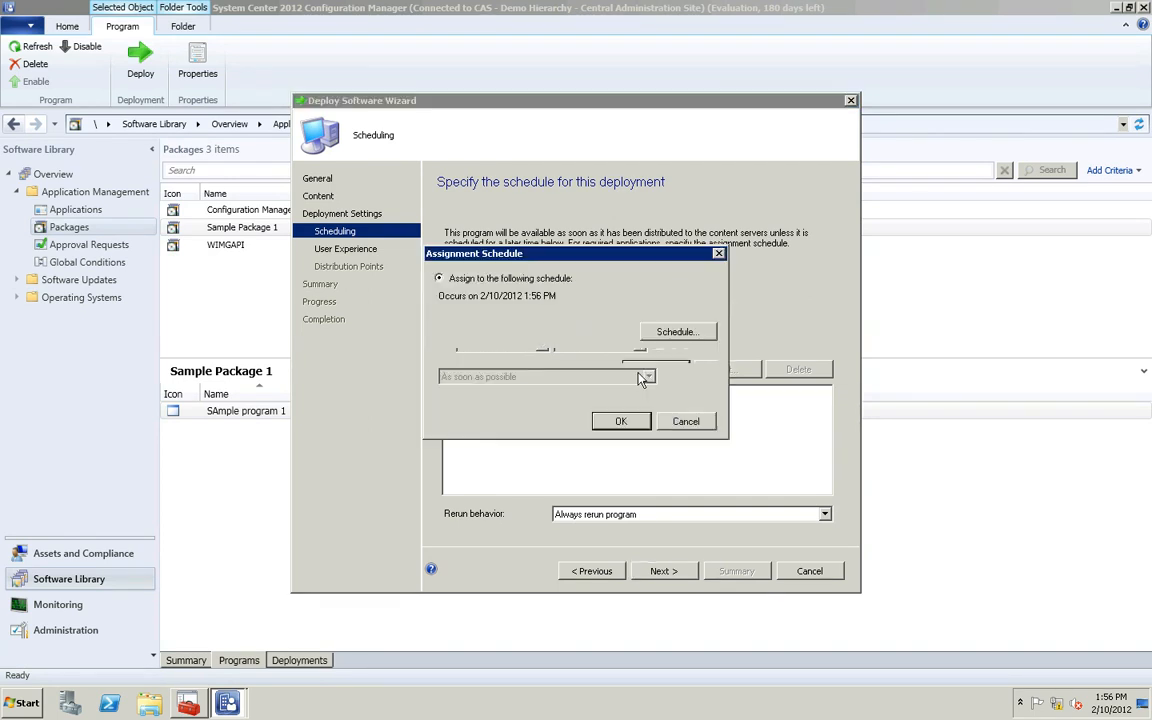
{"action": "left_click", "coordinate": [674, 333]}
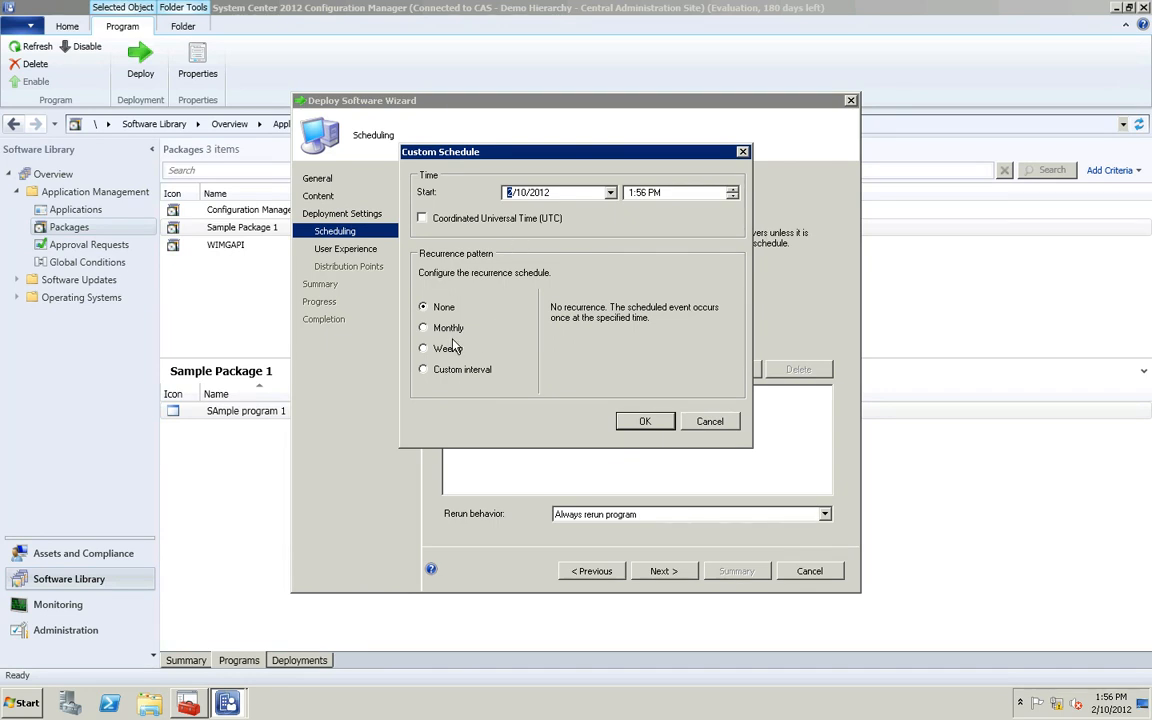
{"action": "left_click", "coordinate": [710, 421]}
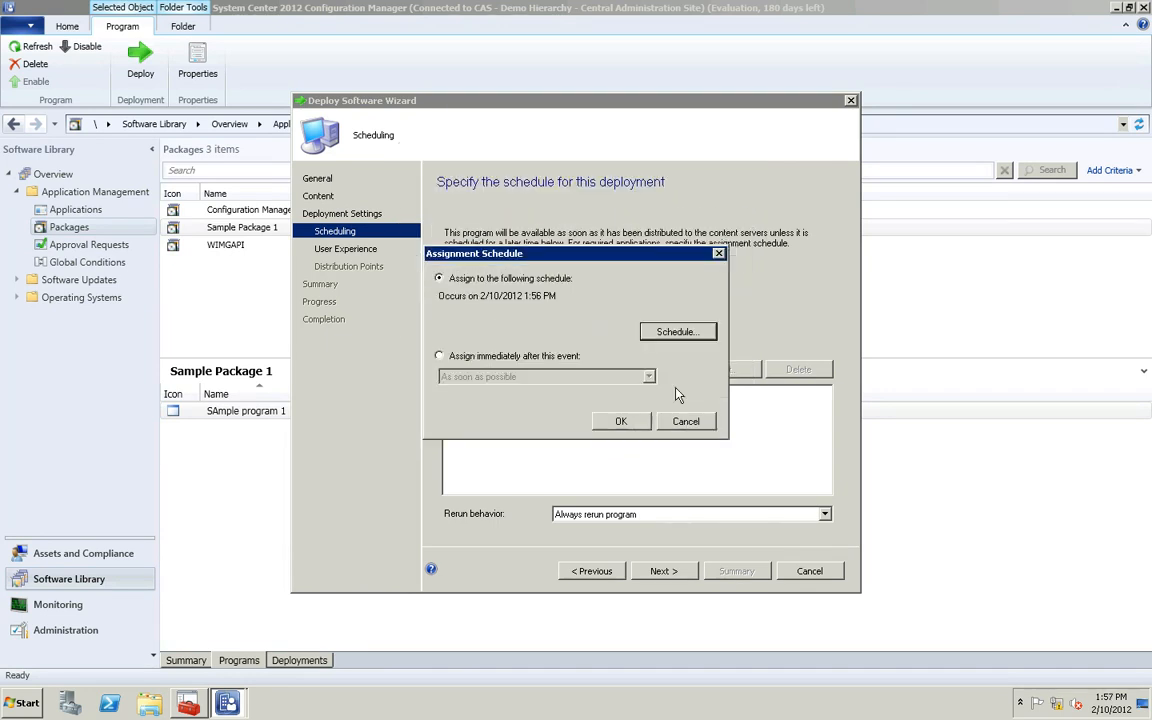
{"action": "left_click", "coordinate": [521, 360]}
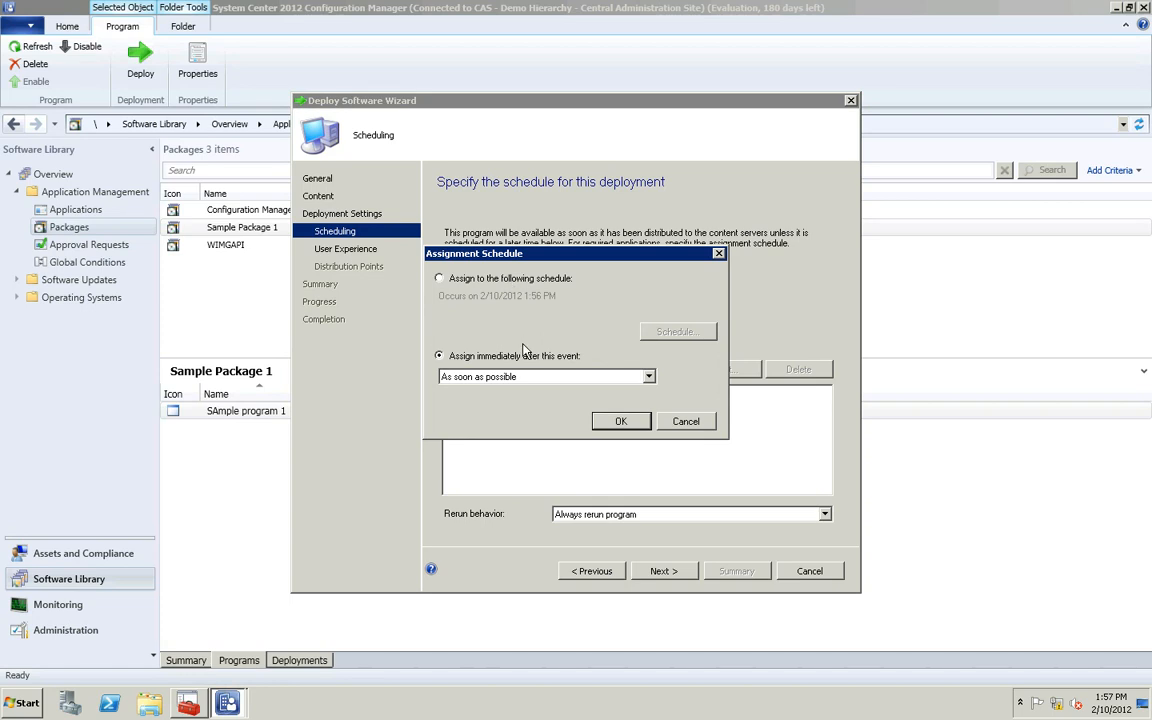
{"action": "left_click", "coordinate": [649, 376]}
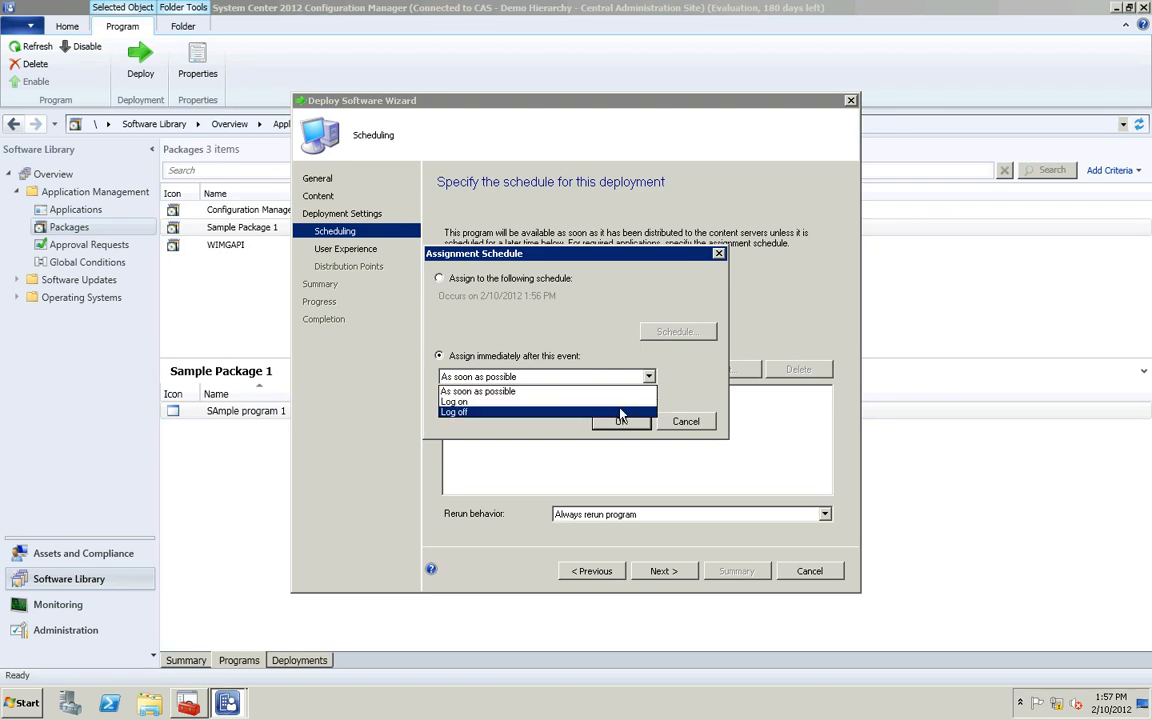
{"action": "left_click", "coordinate": [681, 395]}
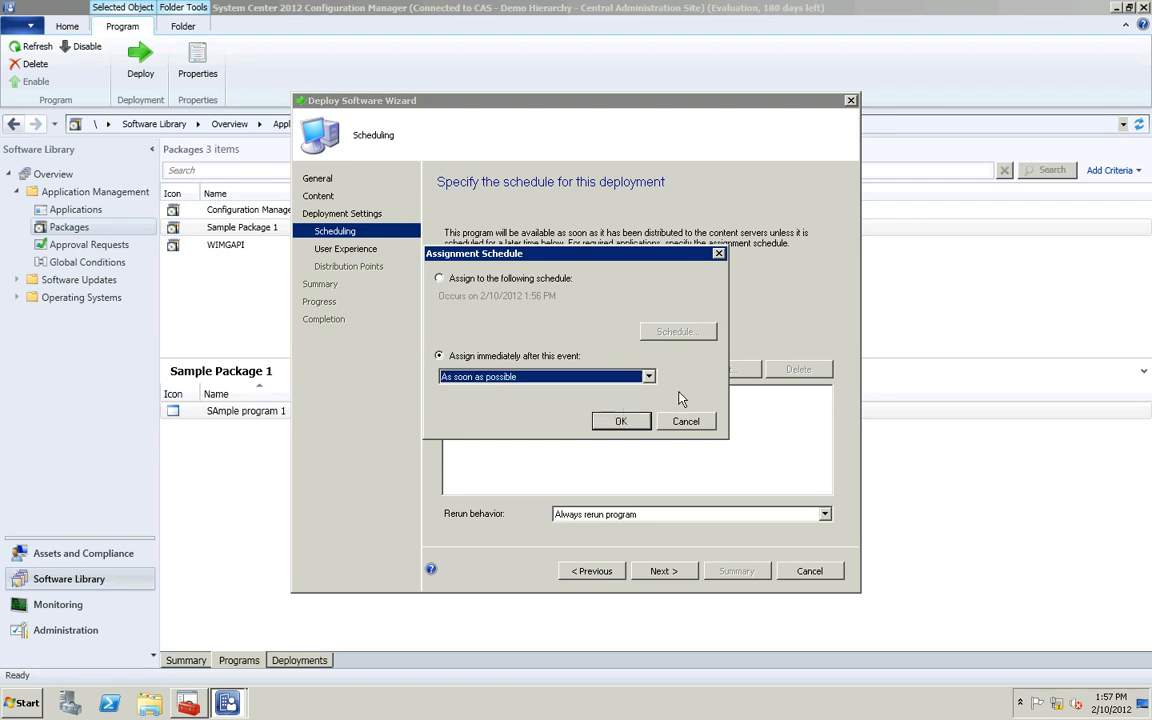
{"action": "left_click", "coordinate": [686, 422]}
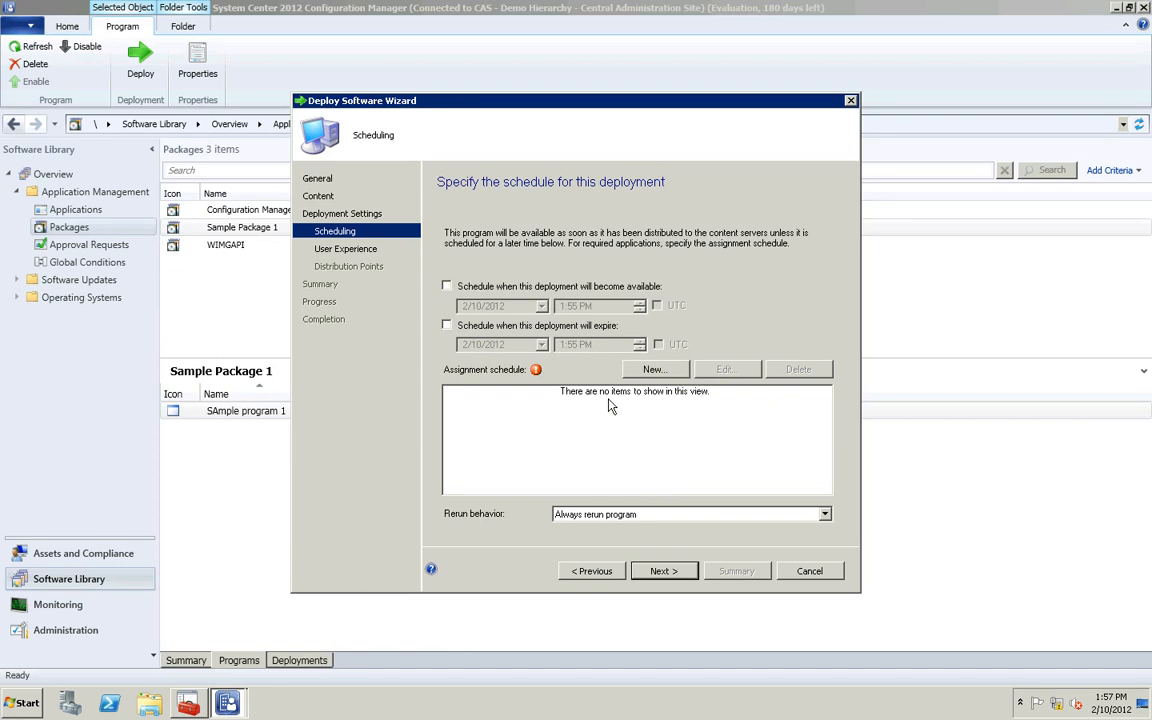
Review the available rerun behaviors for the deployment and keep Always rerun program selected
{"action": "left_click", "coordinate": [576, 518]}
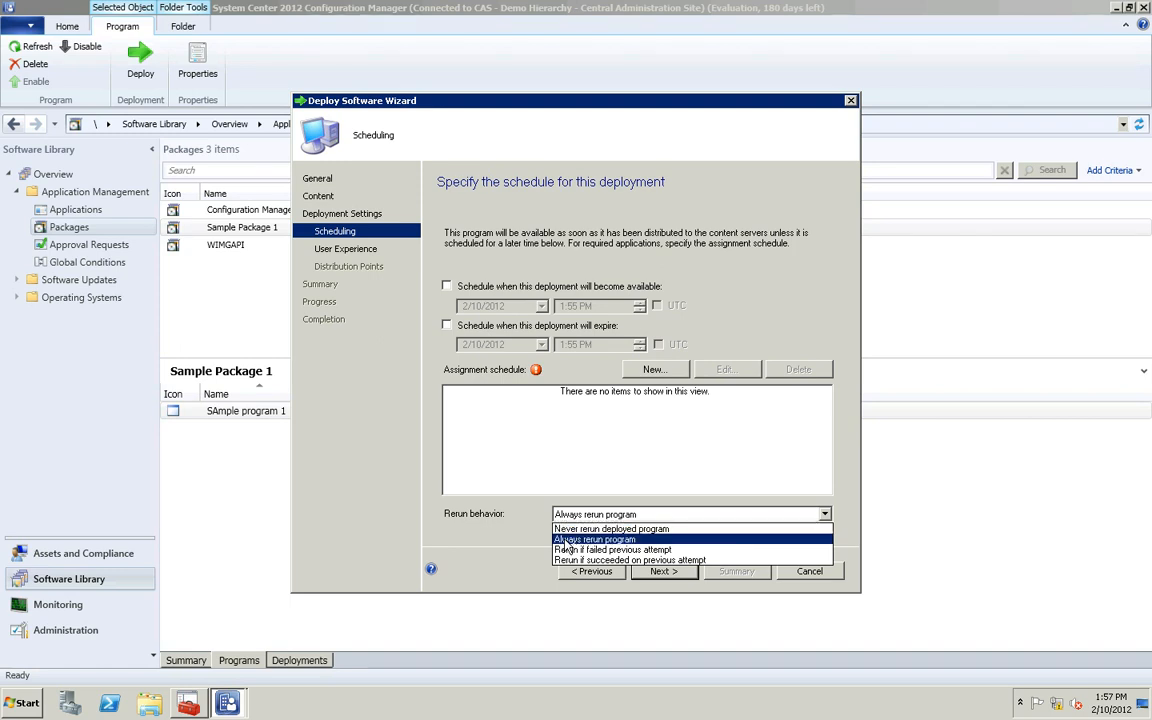
{"action": "left_click", "coordinate": [567, 541]}
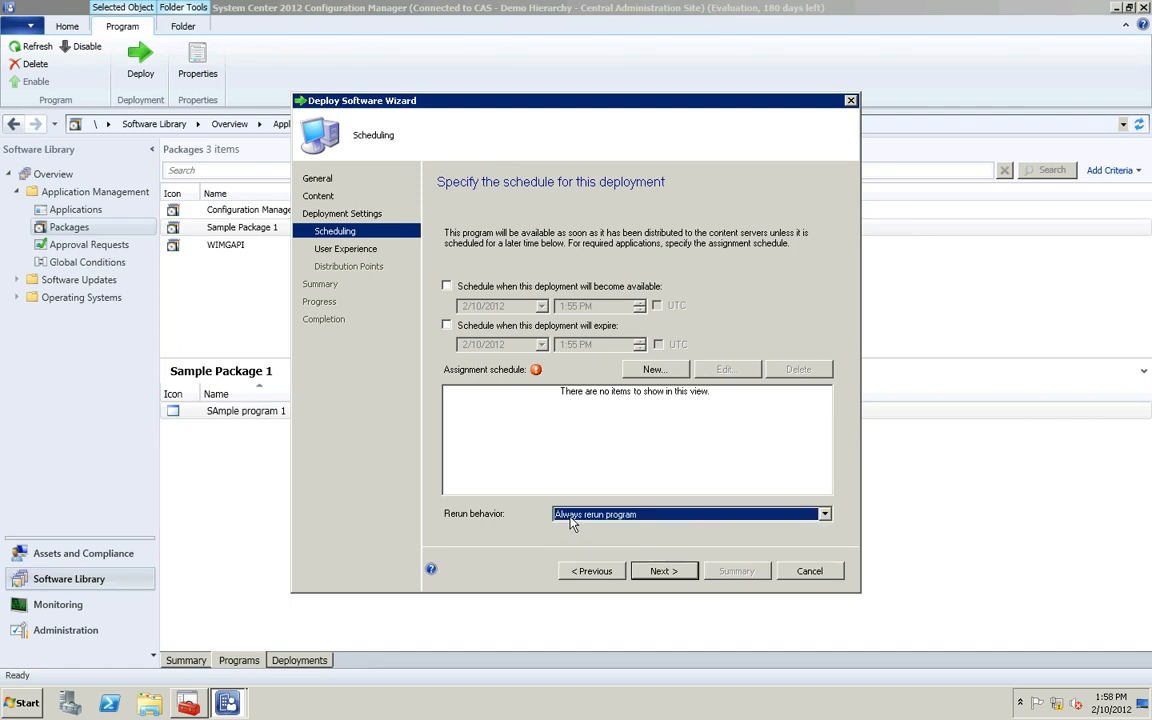
{"action": "left_click", "coordinate": [571, 520]}
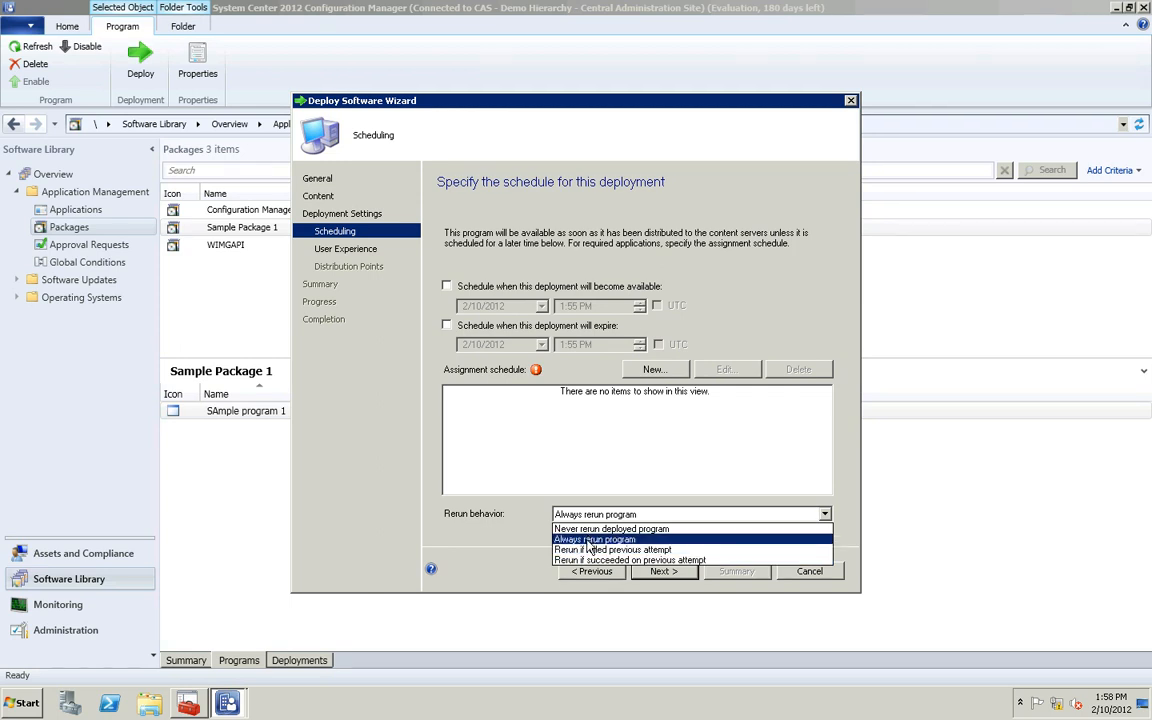
{"action": "left_click", "coordinate": [592, 540]}
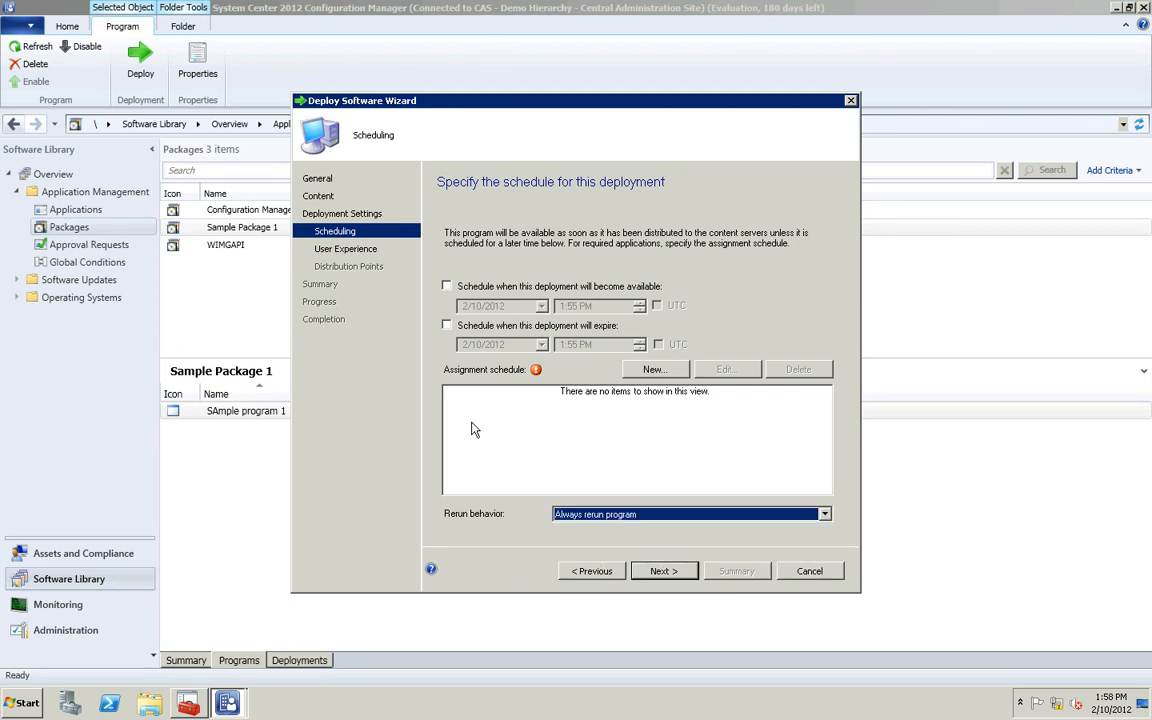
Try enabling the scheduled availability and expiration times for the deployment, and turn both off again
{"action": "left_click", "coordinate": [466, 288]}
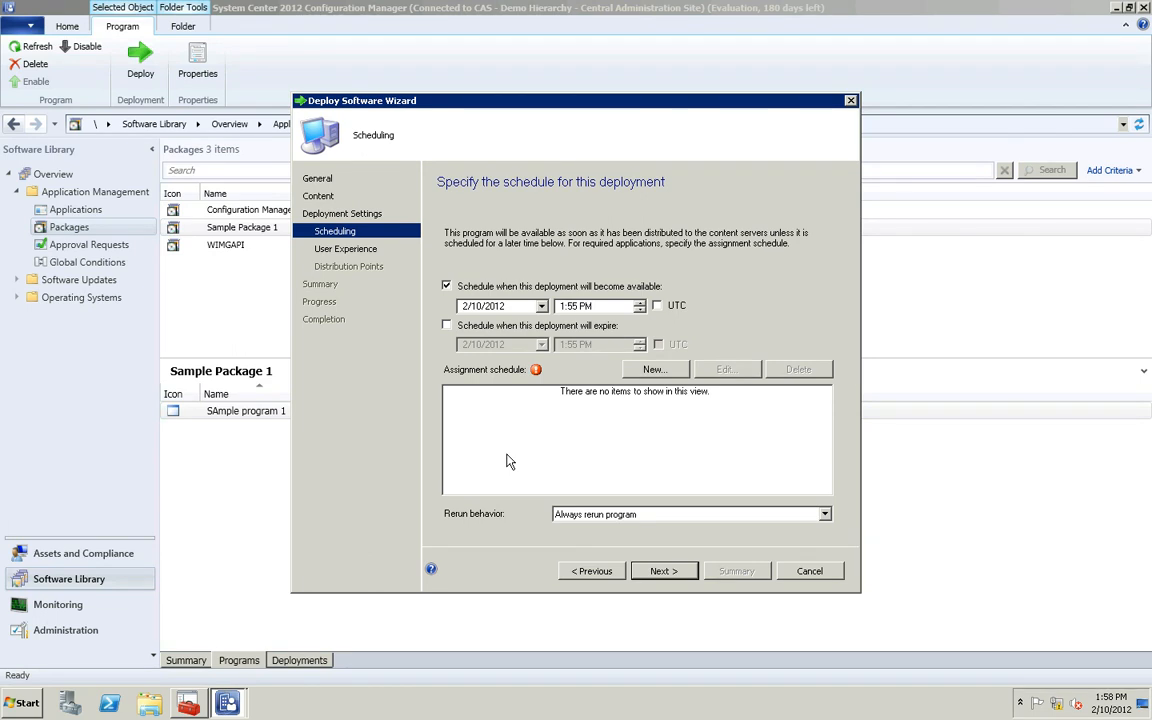
{"action": "left_click", "coordinate": [447, 326]}
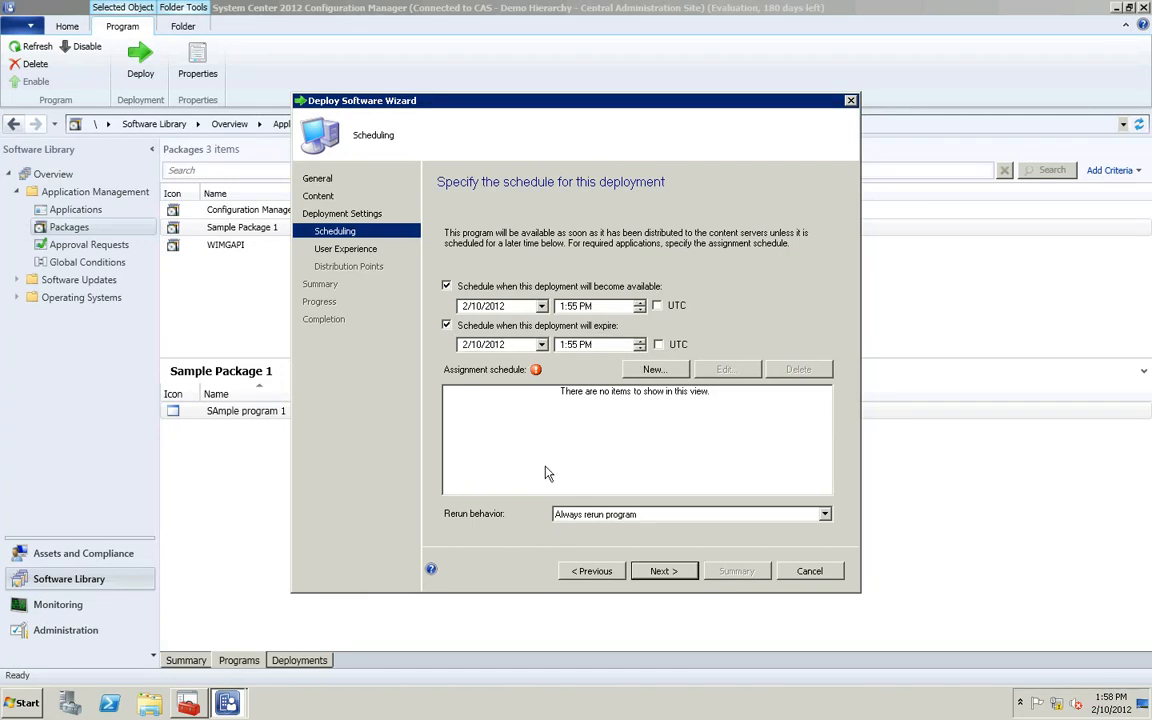
{"action": "left_click", "coordinate": [446, 286]}
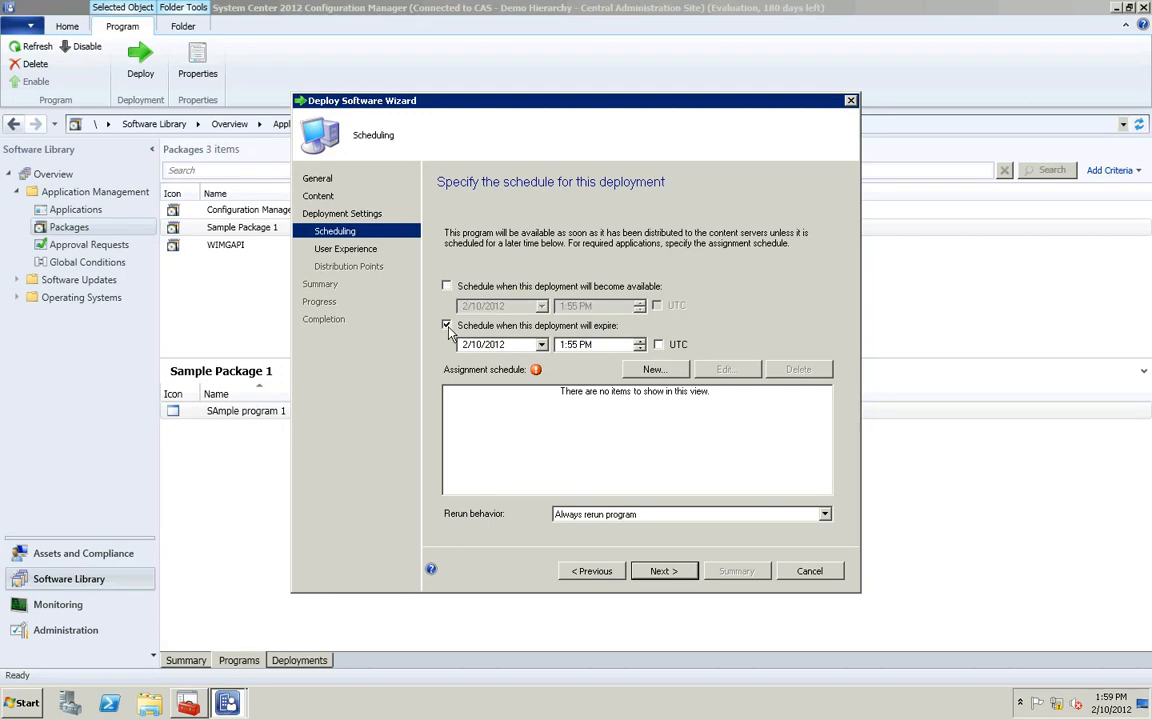
{"action": "left_click", "coordinate": [447, 326]}
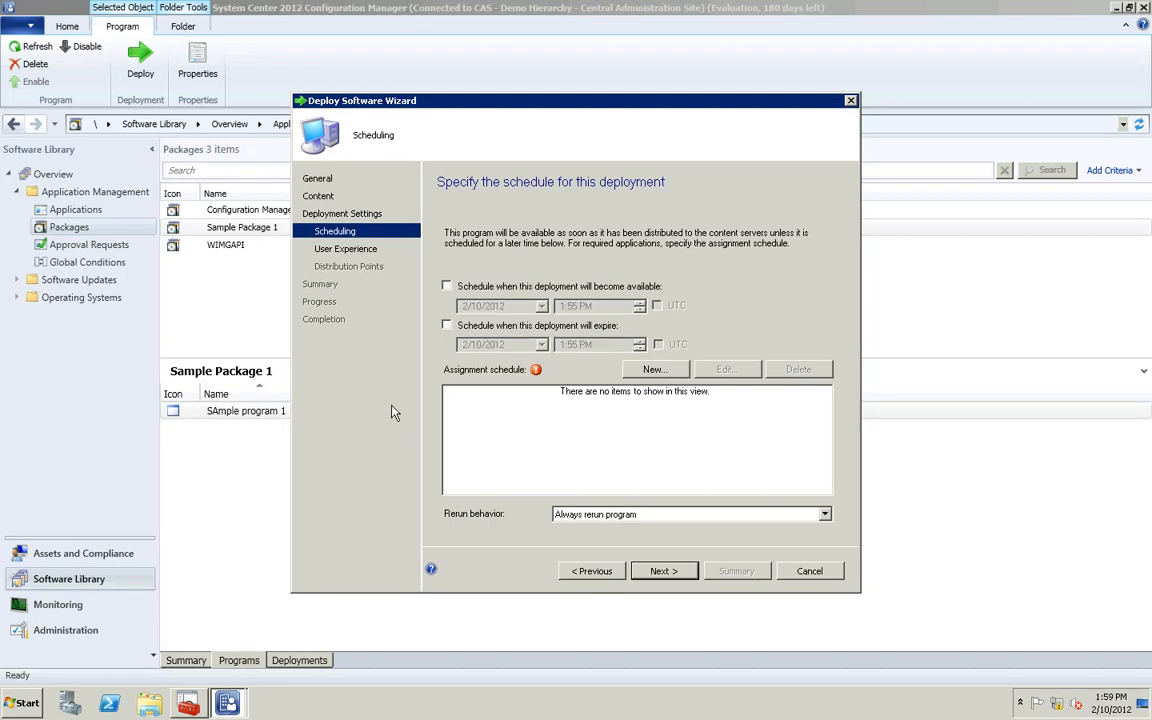
Set the deployment purpose back to Available and continue through scheduling and user experience to the distribution point options
{"action": "left_click", "coordinate": [342, 214]}
{"action": "left_click", "coordinate": [550, 262]}
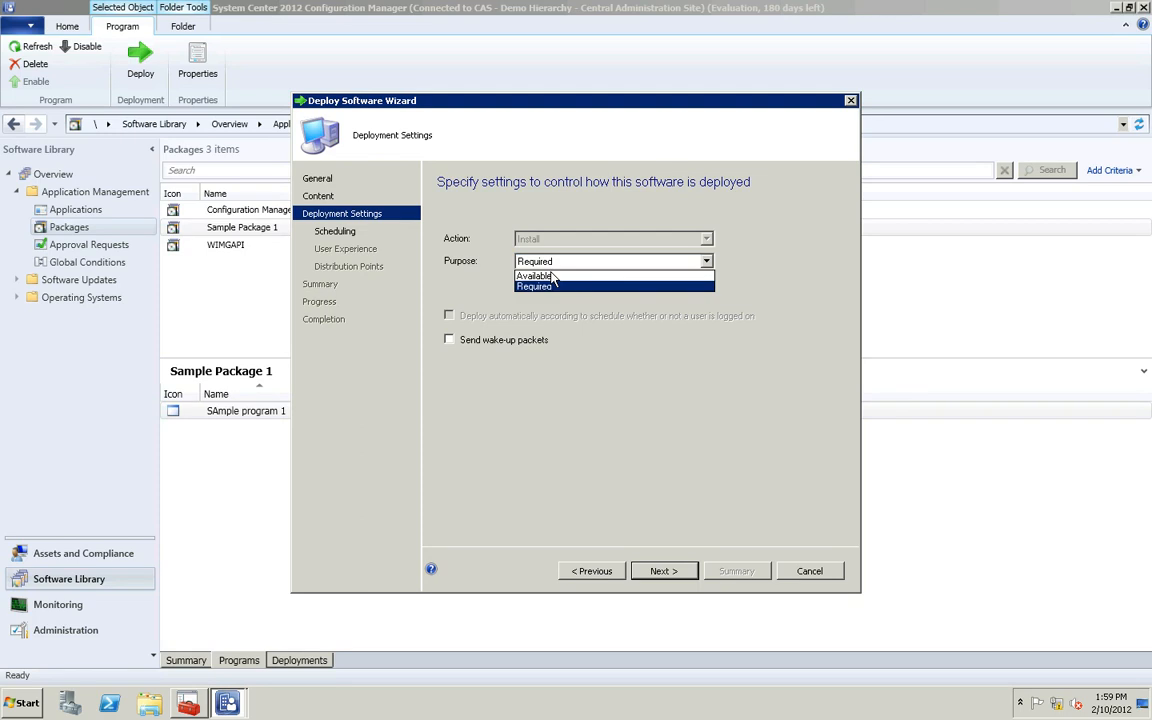
{"action": "left_click", "coordinate": [553, 277]}
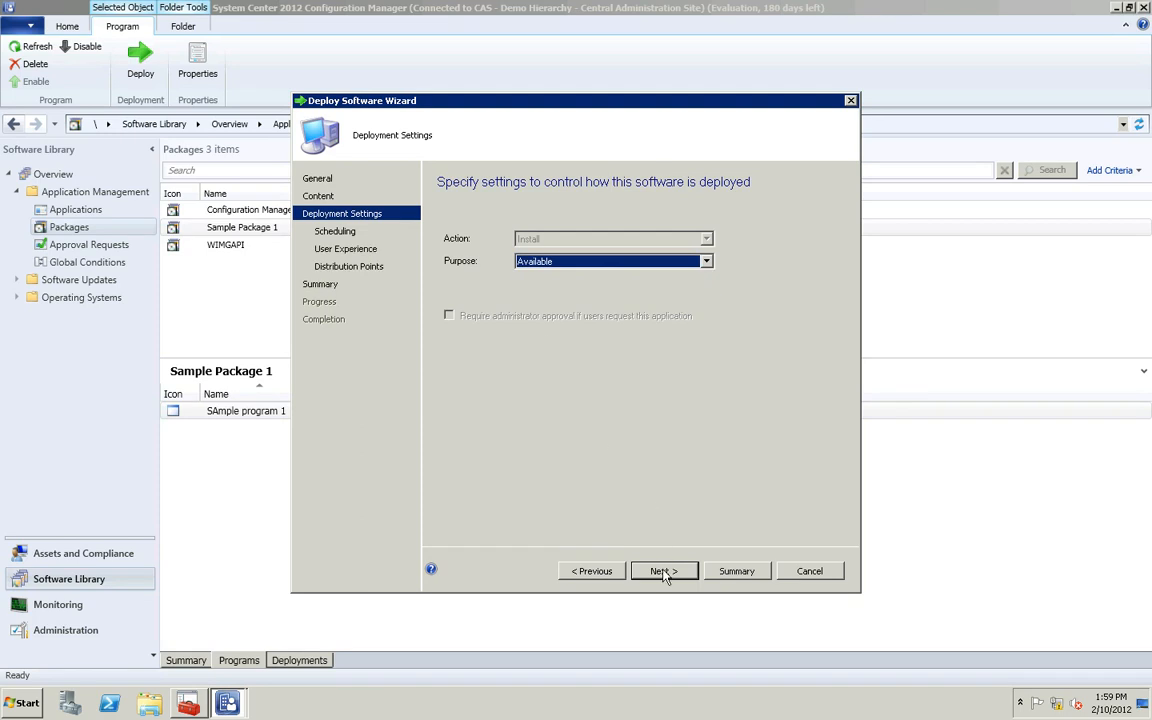
{"action": "left_click", "coordinate": [662, 572]}
{"action": "left_click", "coordinate": [664, 572]}
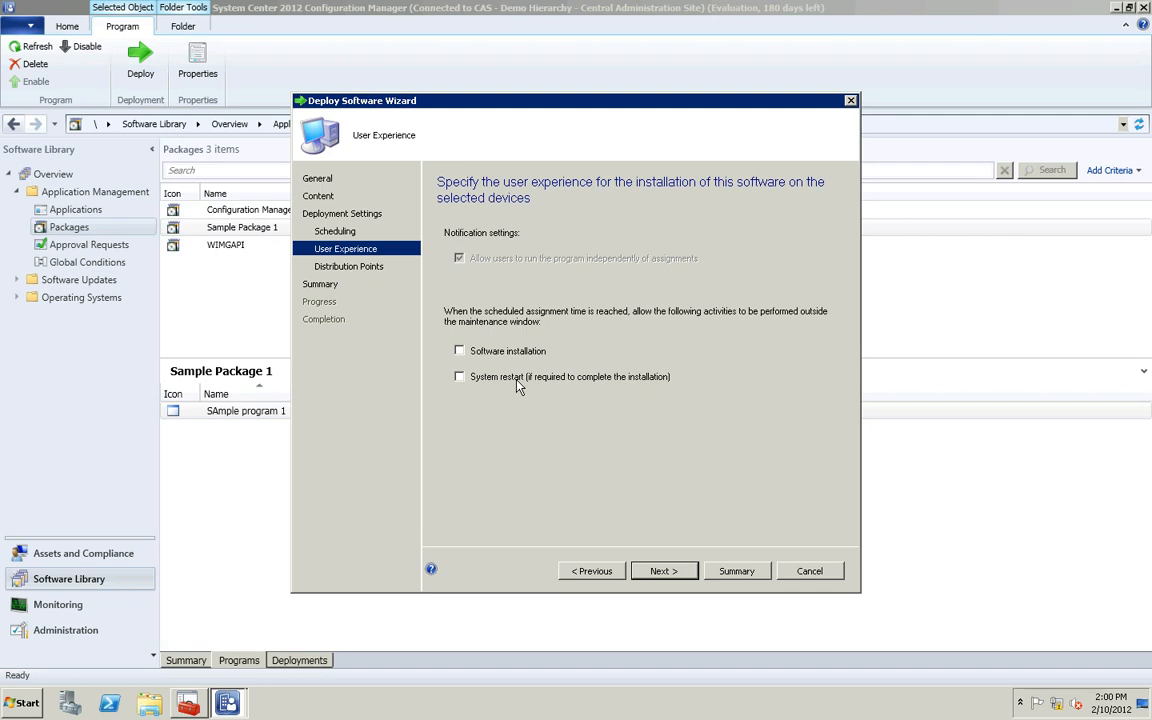
{"action": "left_click", "coordinate": [657, 576]}
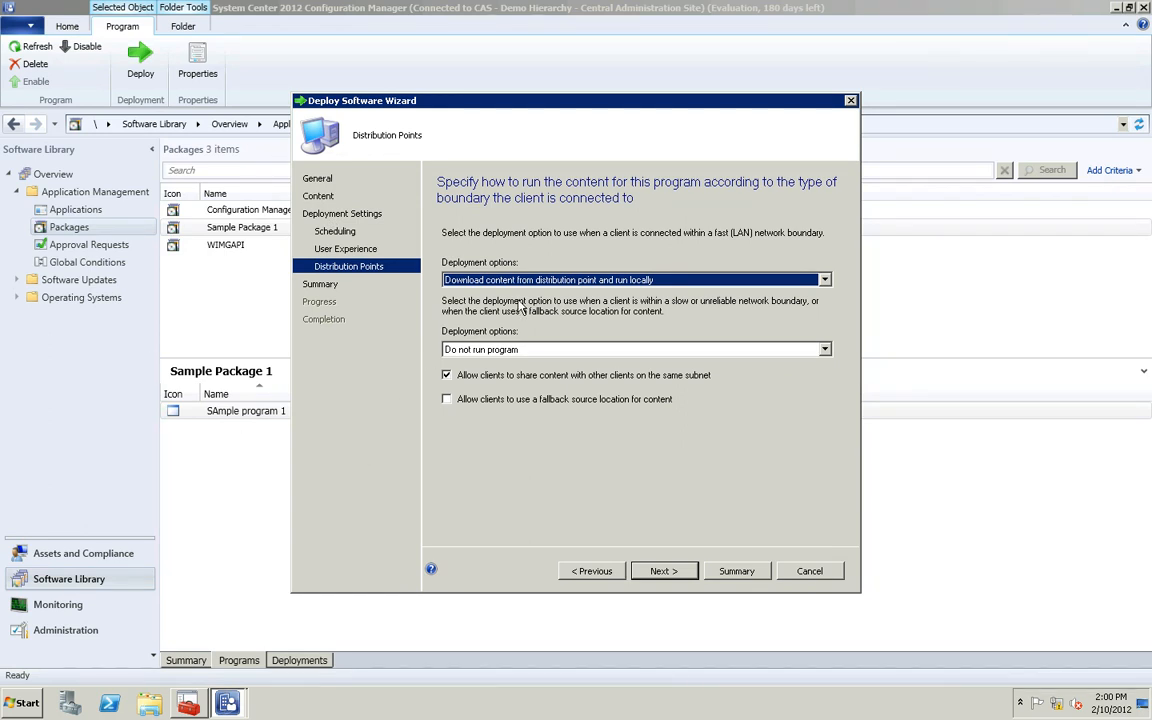
Set the deployment option for clients on a fast (LAN) network to Run program from distribution point
{"action": "left_click", "coordinate": [657, 283]}
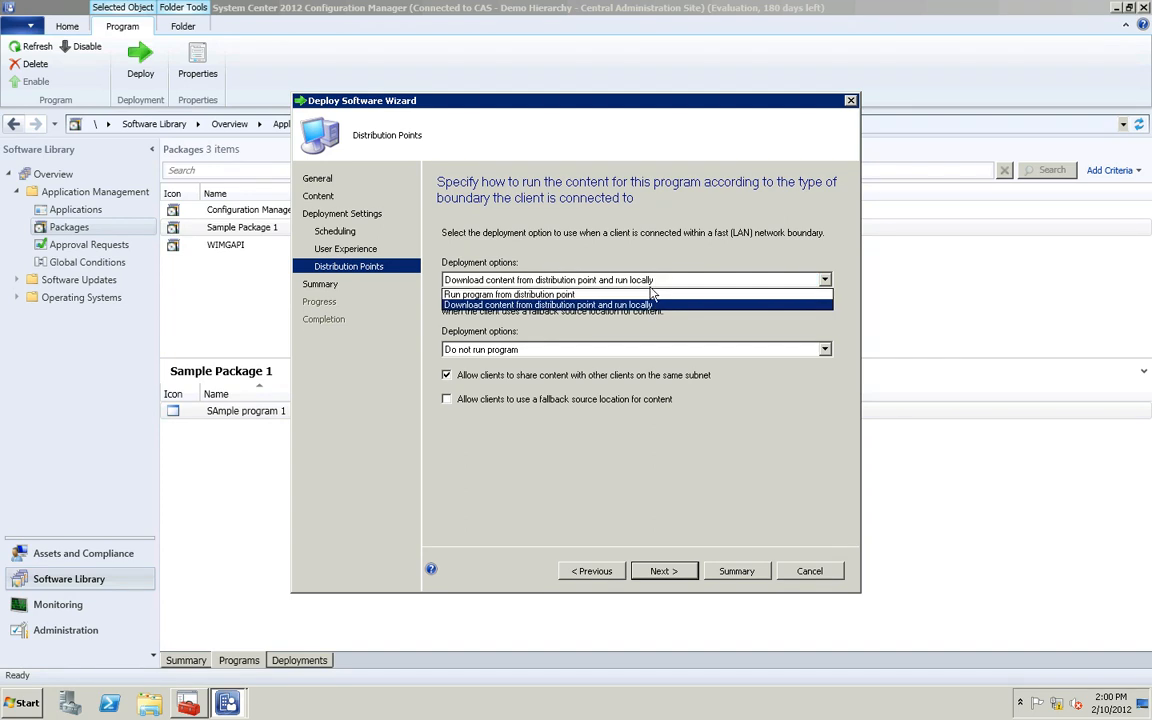
{"action": "left_click", "coordinate": [647, 305]}
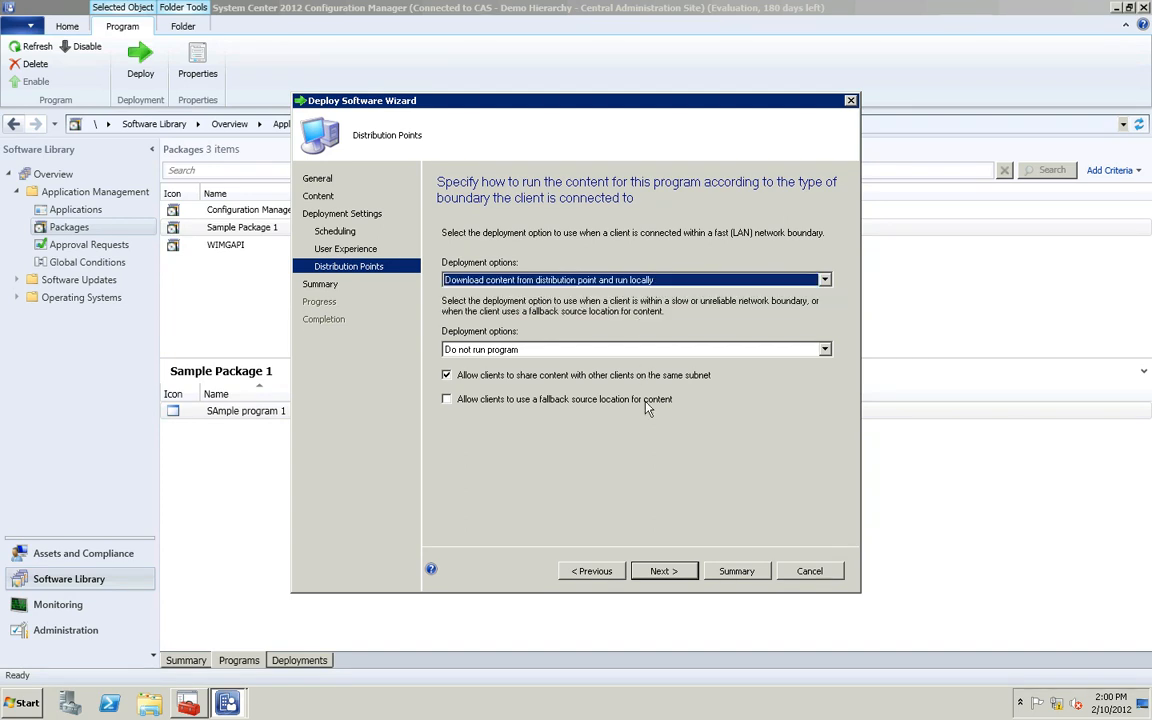
{"action": "left_click", "coordinate": [660, 284]}
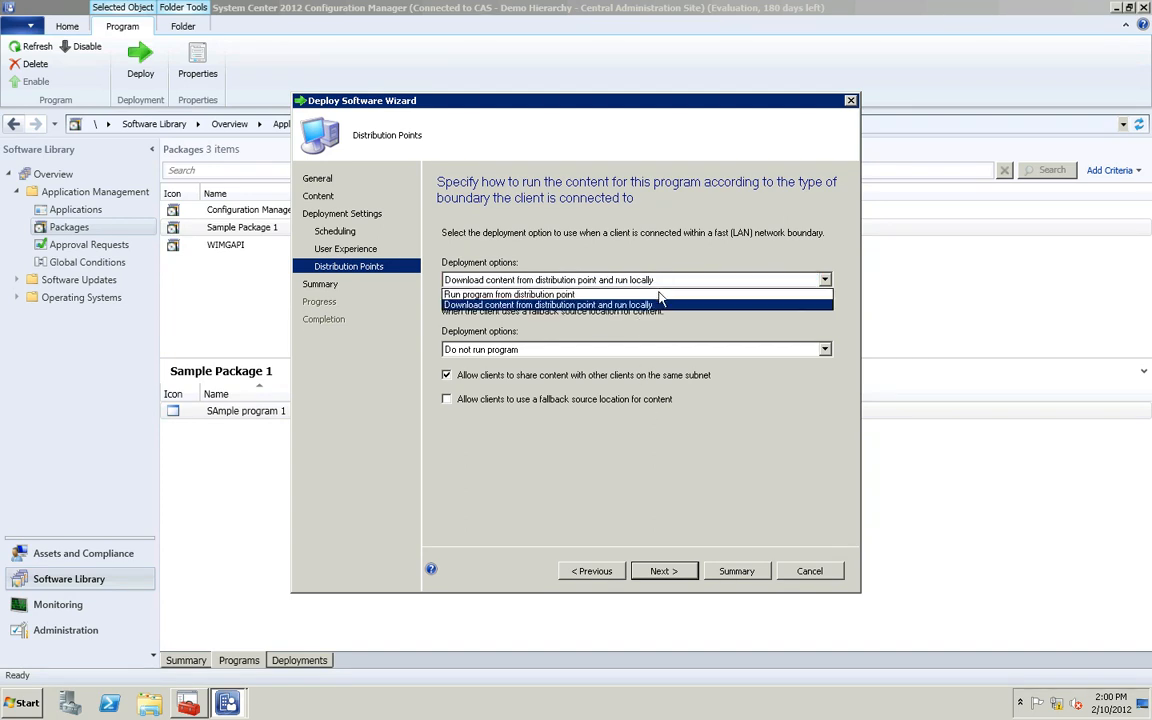
{"action": "left_click", "coordinate": [658, 295]}
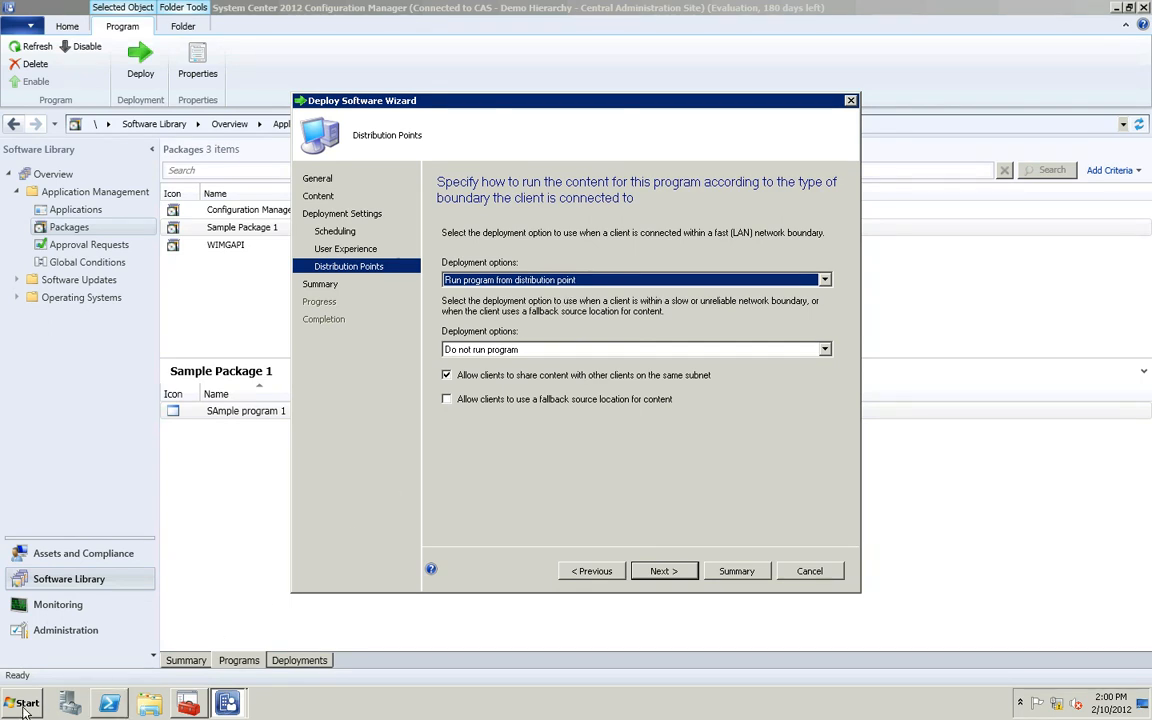
Open the \\cmps1\c$ share in Windows Explorer, locate the SMSPKGC$ folder, and close the window
{"action": "key", "text": "super"}
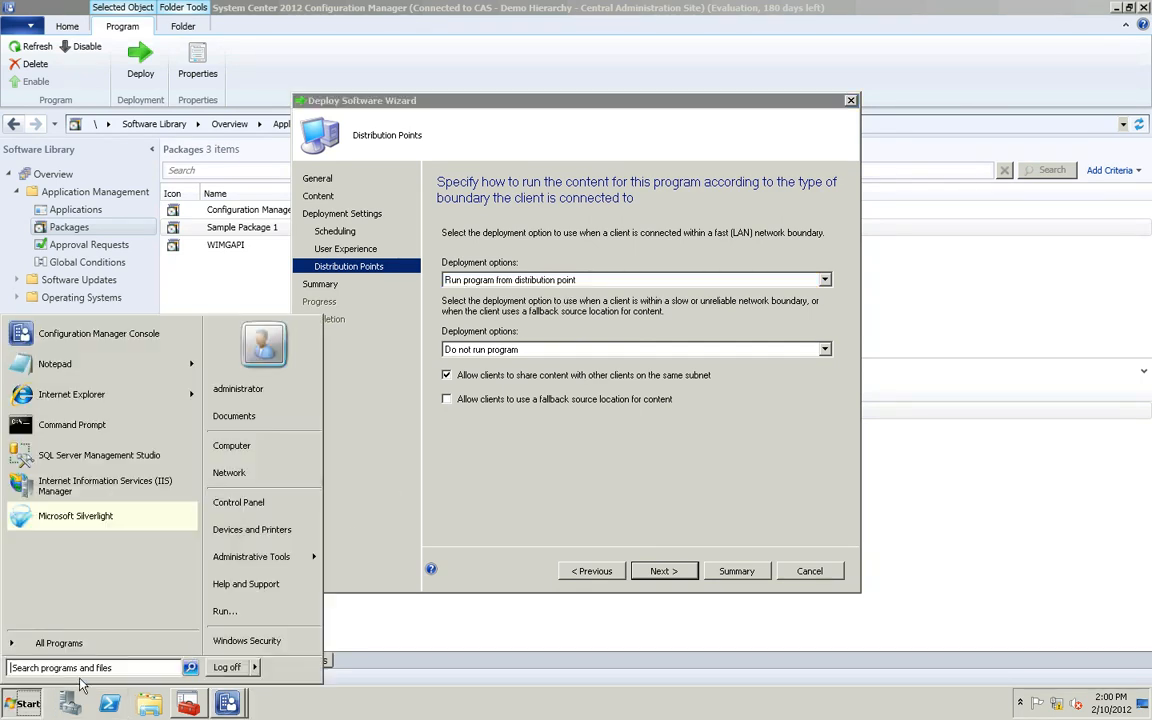
{"action": "left_click", "coordinate": [225, 611]}
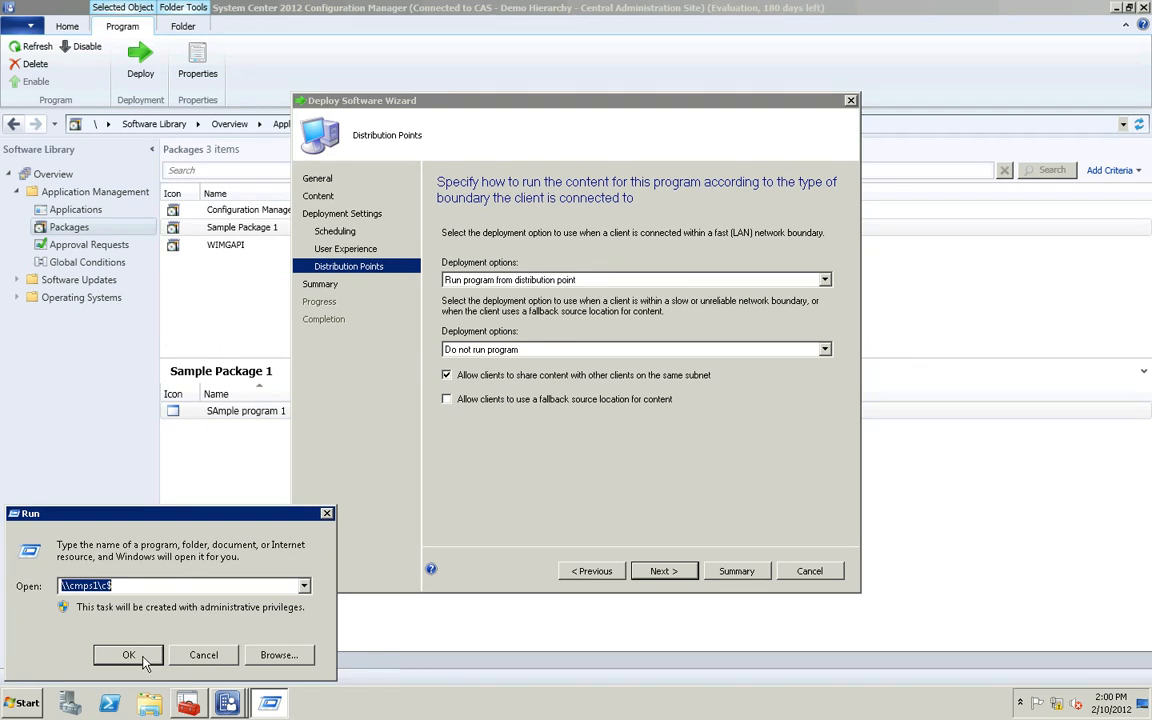
{"action": "left_click", "coordinate": [142, 653]}
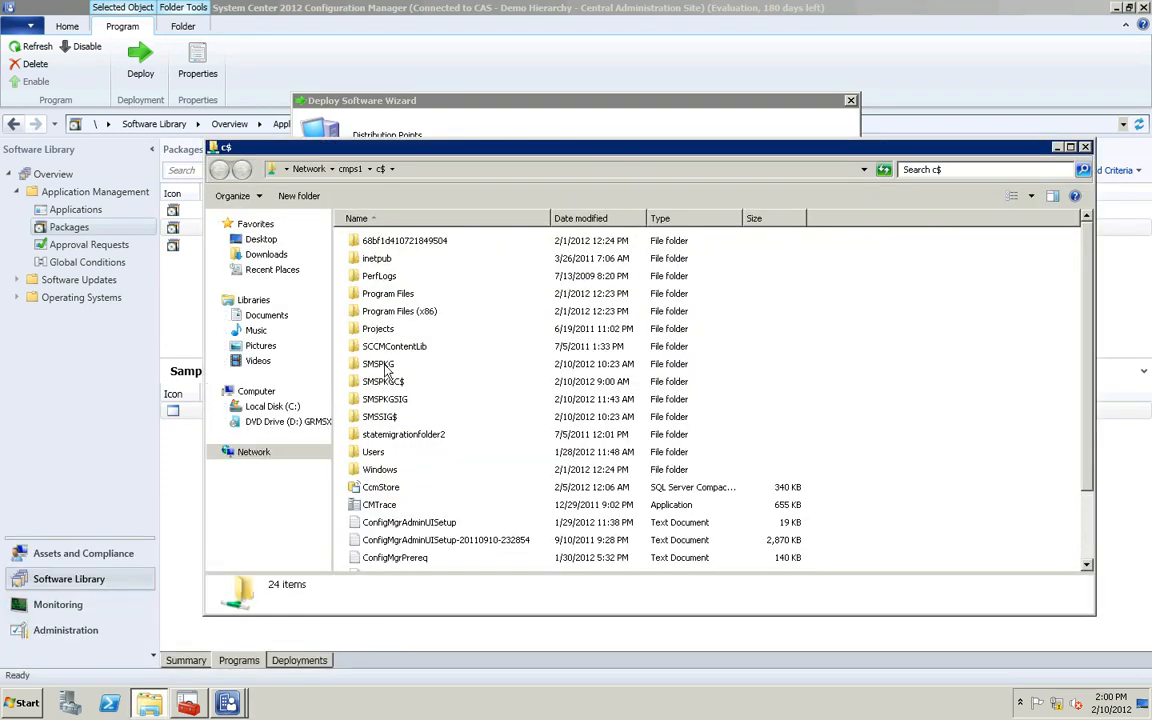
{"action": "left_click", "coordinate": [383, 381]}
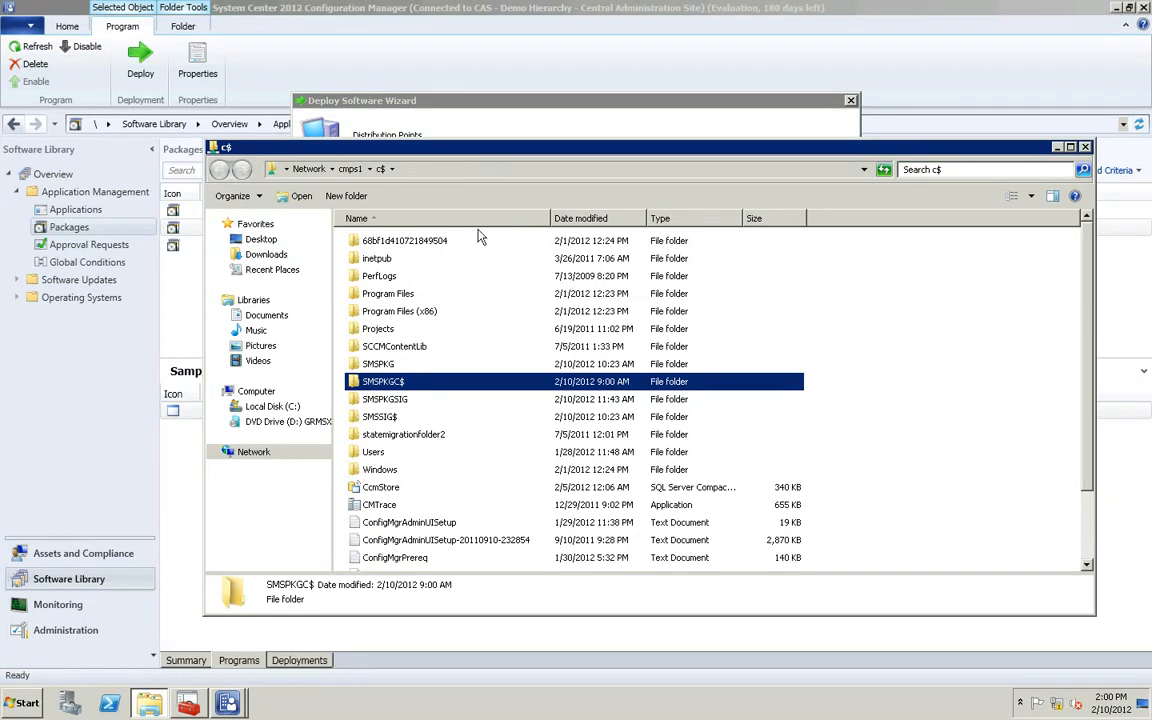
{"action": "left_click_drag", "start_coordinate": [484, 157], "coordinate": [478, 259]}
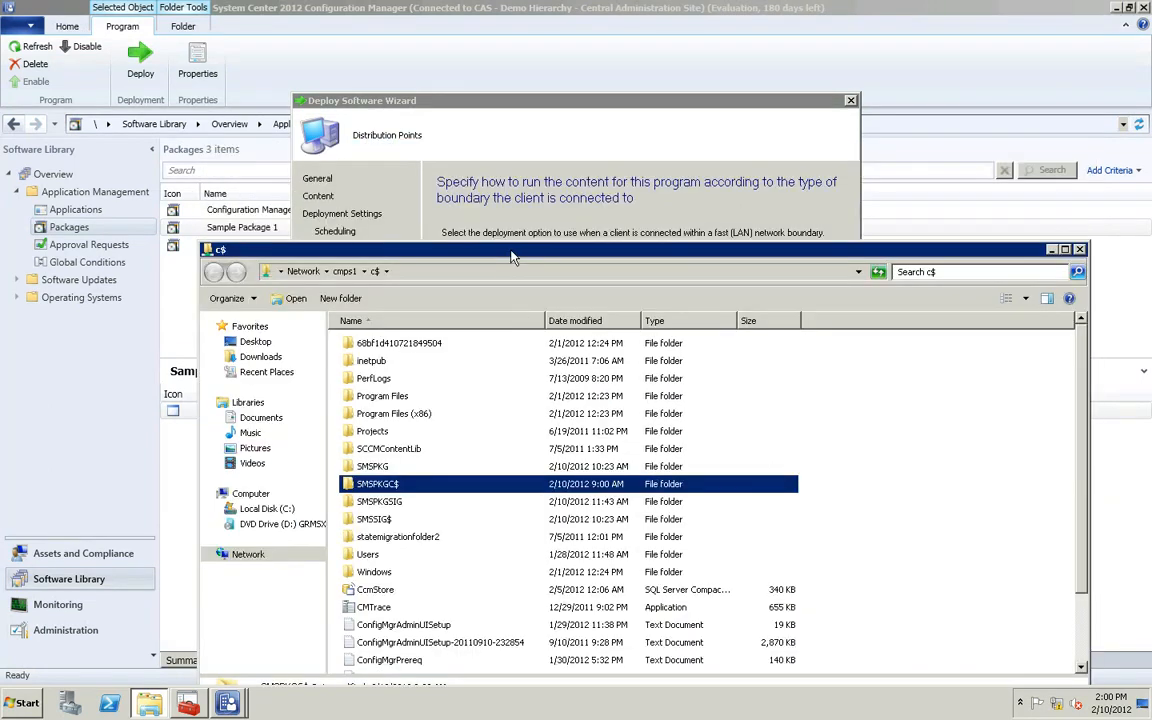
{"action": "left_click_drag", "start_coordinate": [511, 258], "coordinate": [507, 336]}
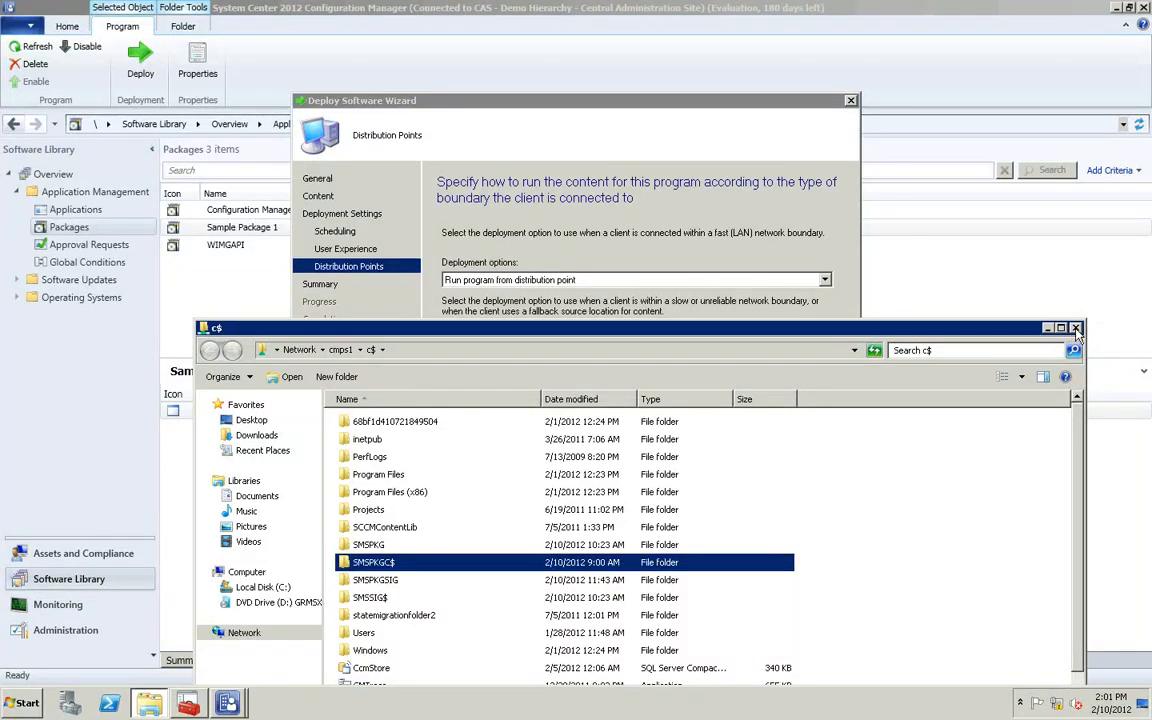
{"action": "left_click", "coordinate": [866, 309]}
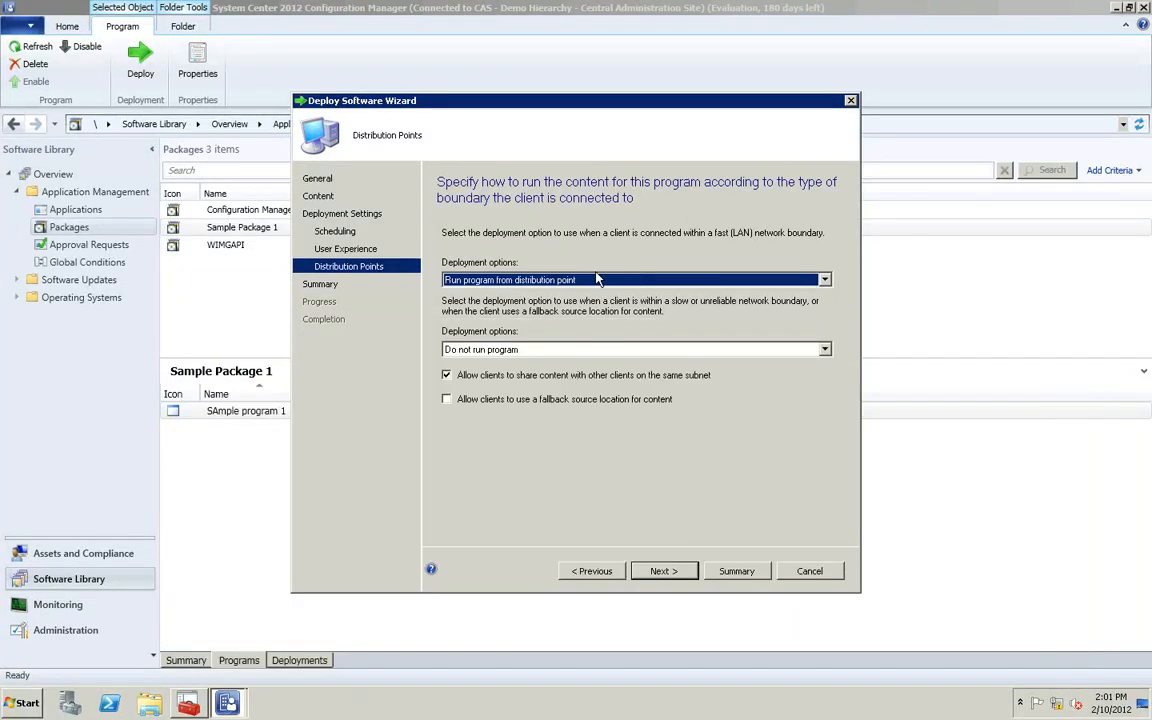
Set the fast (LAN) option to Download content from distribution point and run locally, keeping Do not run program for slow networks
{"action": "left_click", "coordinate": [597, 280]}
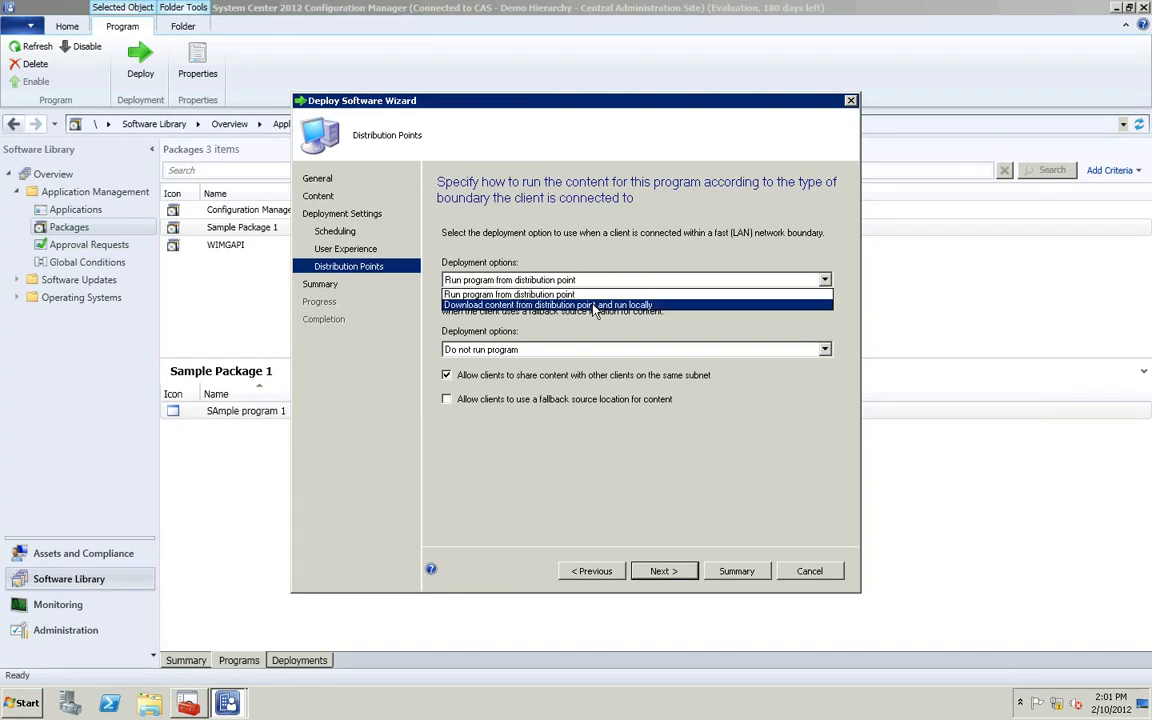
{"action": "left_click", "coordinate": [595, 305]}
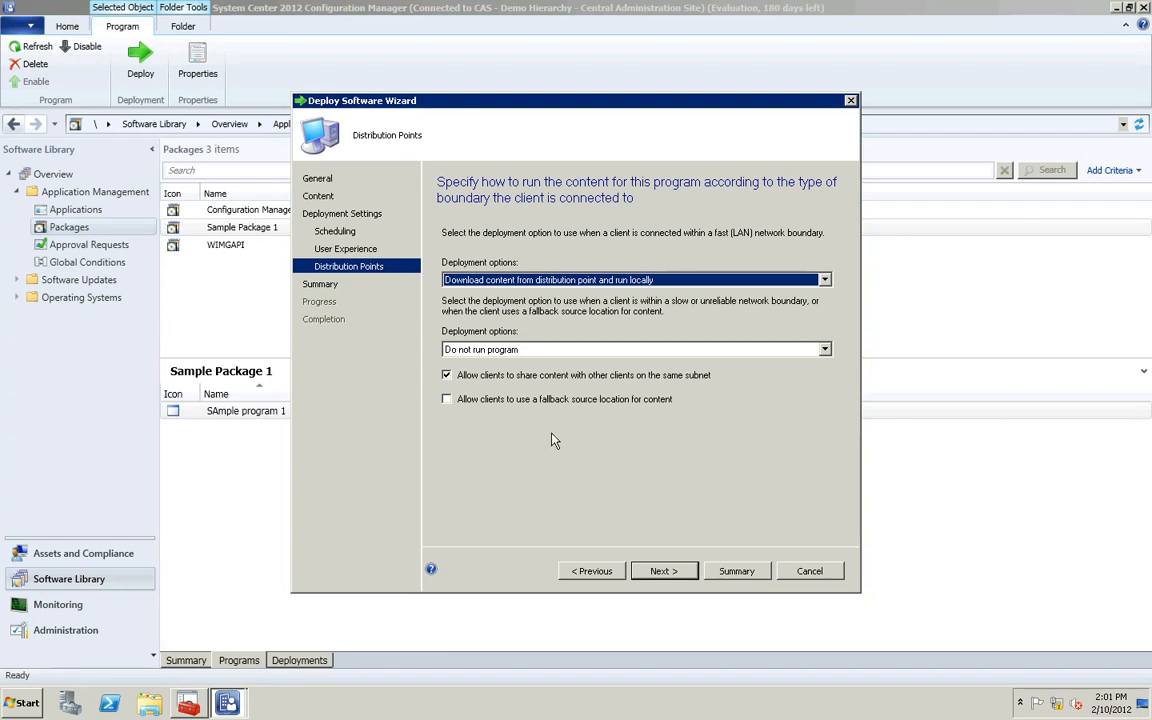
{"action": "left_click", "coordinate": [533, 352]}
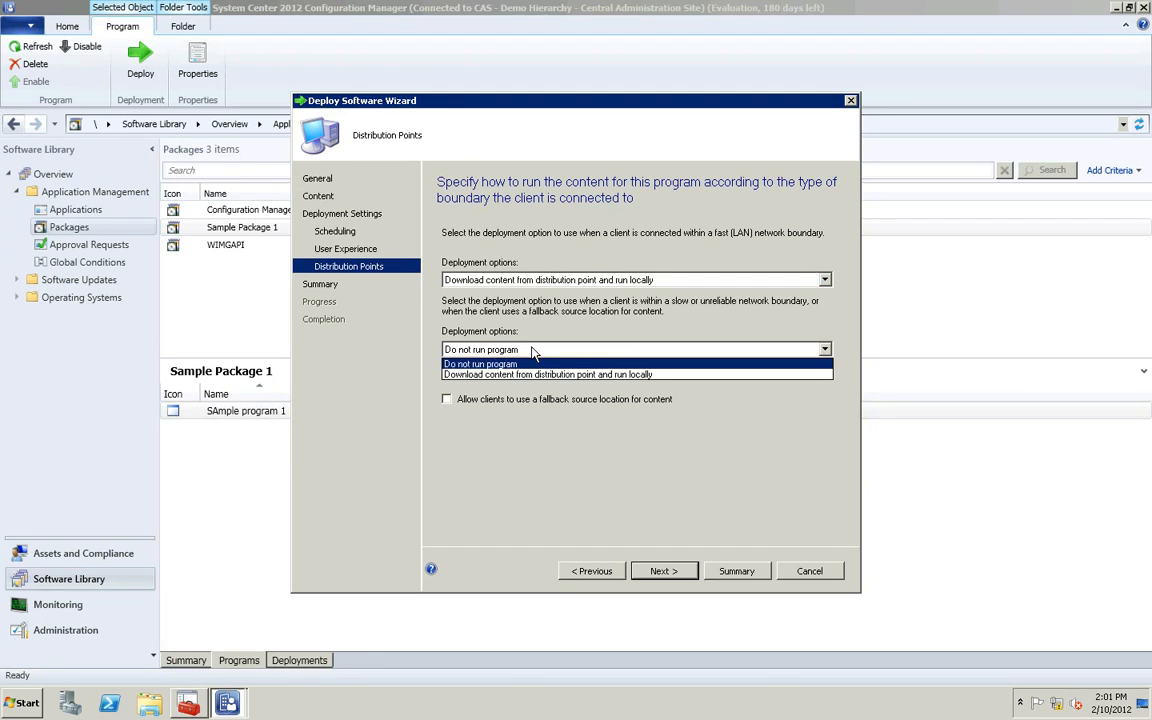
{"action": "left_click", "coordinate": [535, 364]}
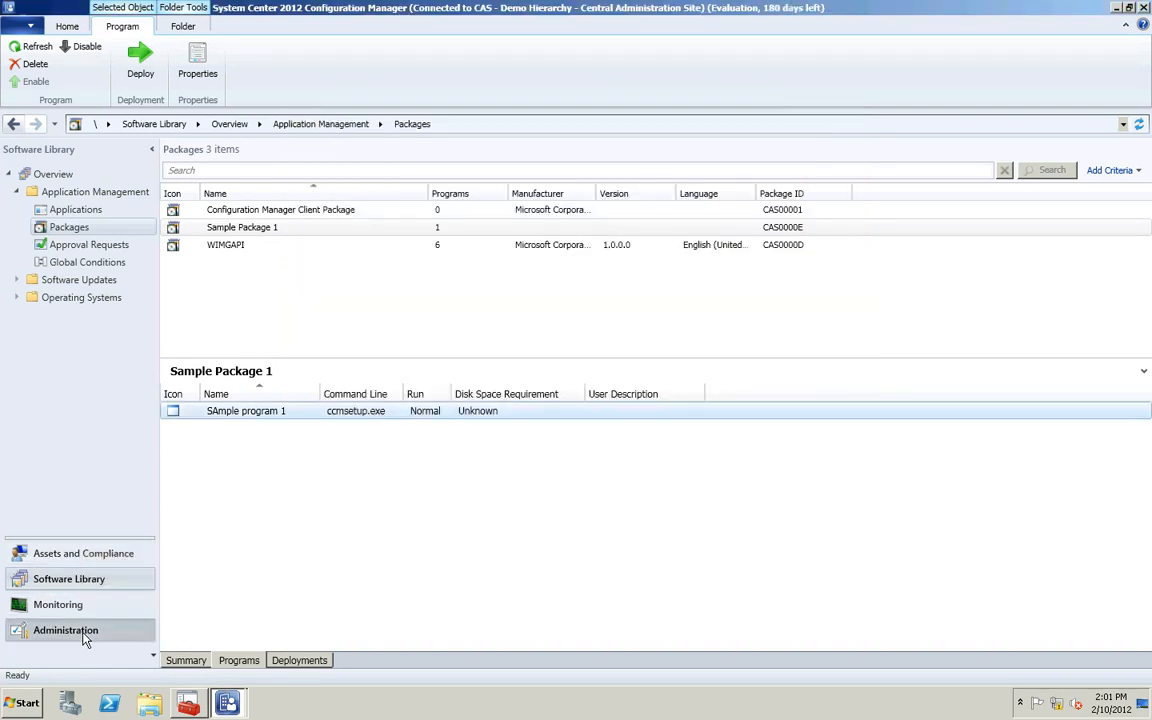
In the Administration workspace, look up the CMCLT1 boundary and examine which boundaries belong to the CMCLT1 boundary group
{"action": "left_click", "coordinate": [85, 638]}
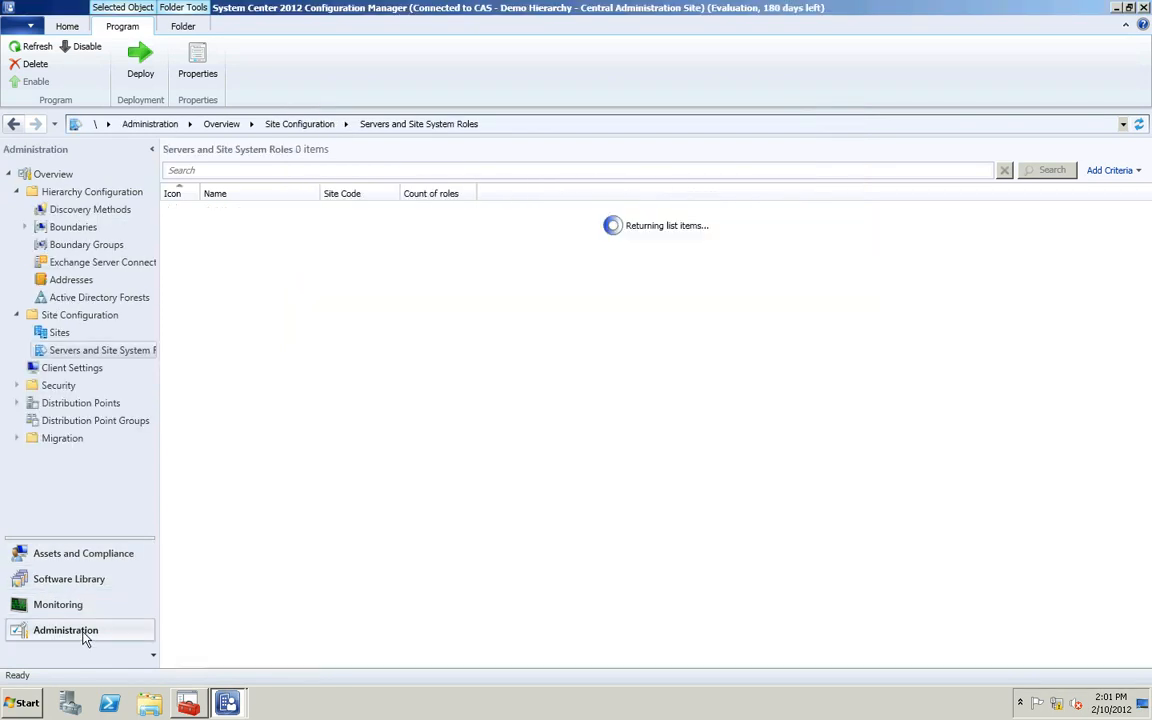
{"action": "left_click", "coordinate": [73, 228]}
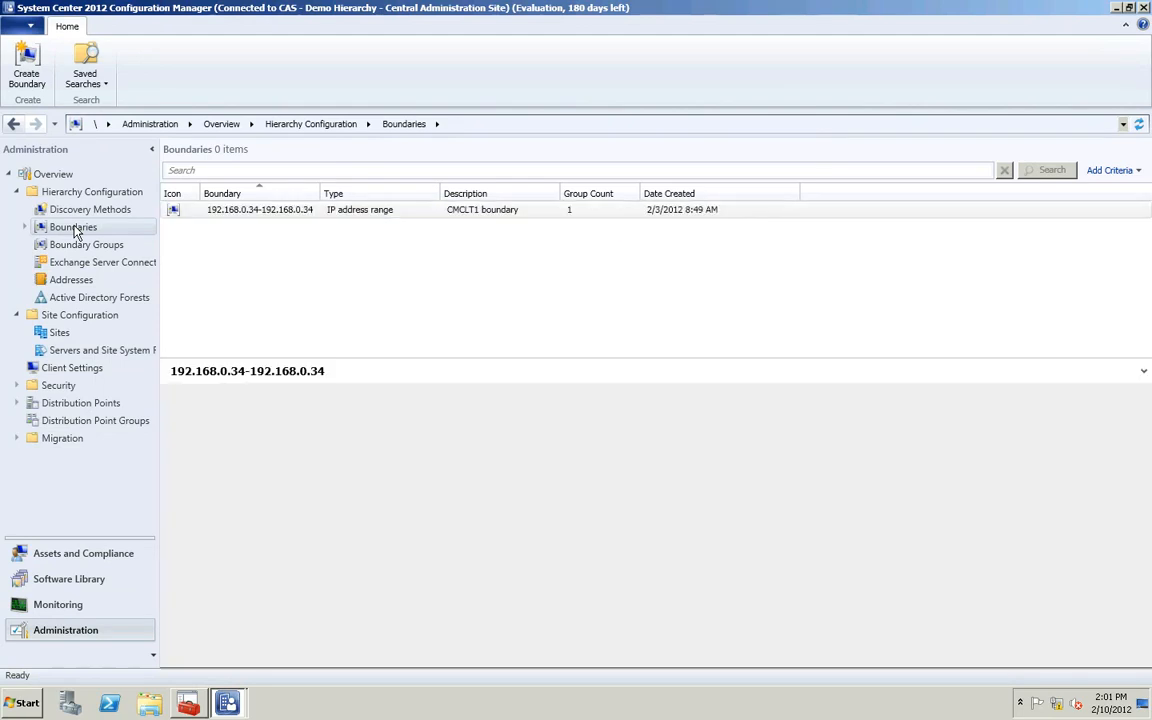
{"action": "left_click", "coordinate": [254, 212]}
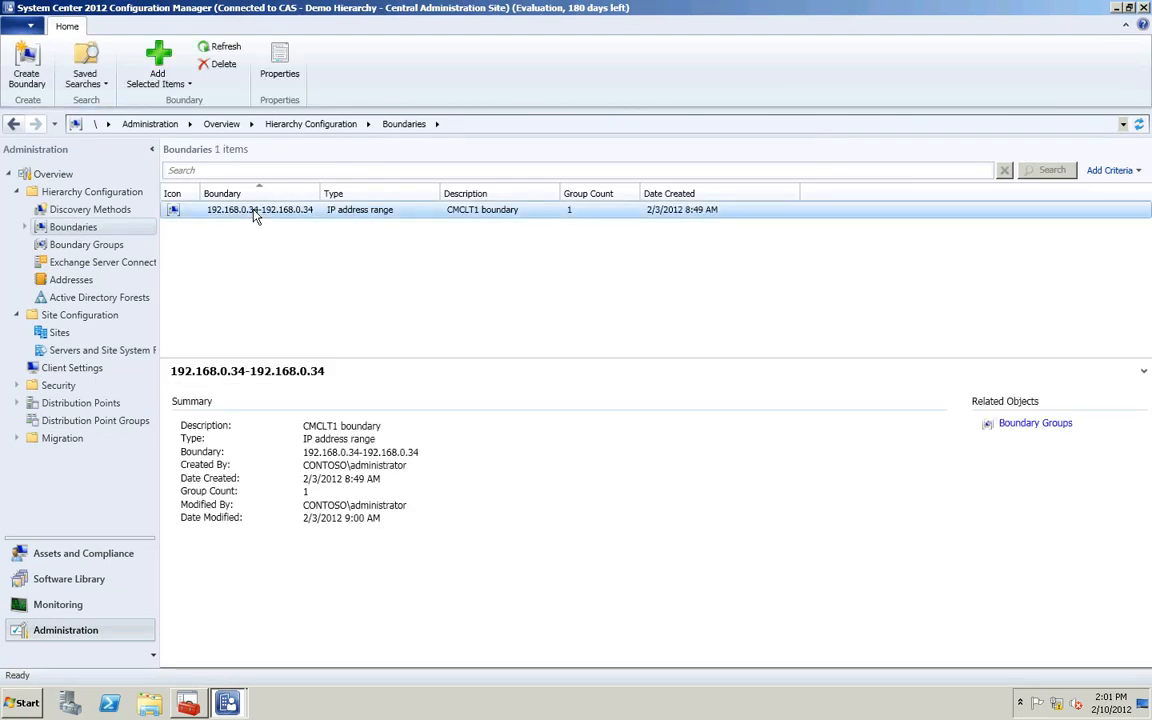
{"action": "left_click", "coordinate": [141, 243]}
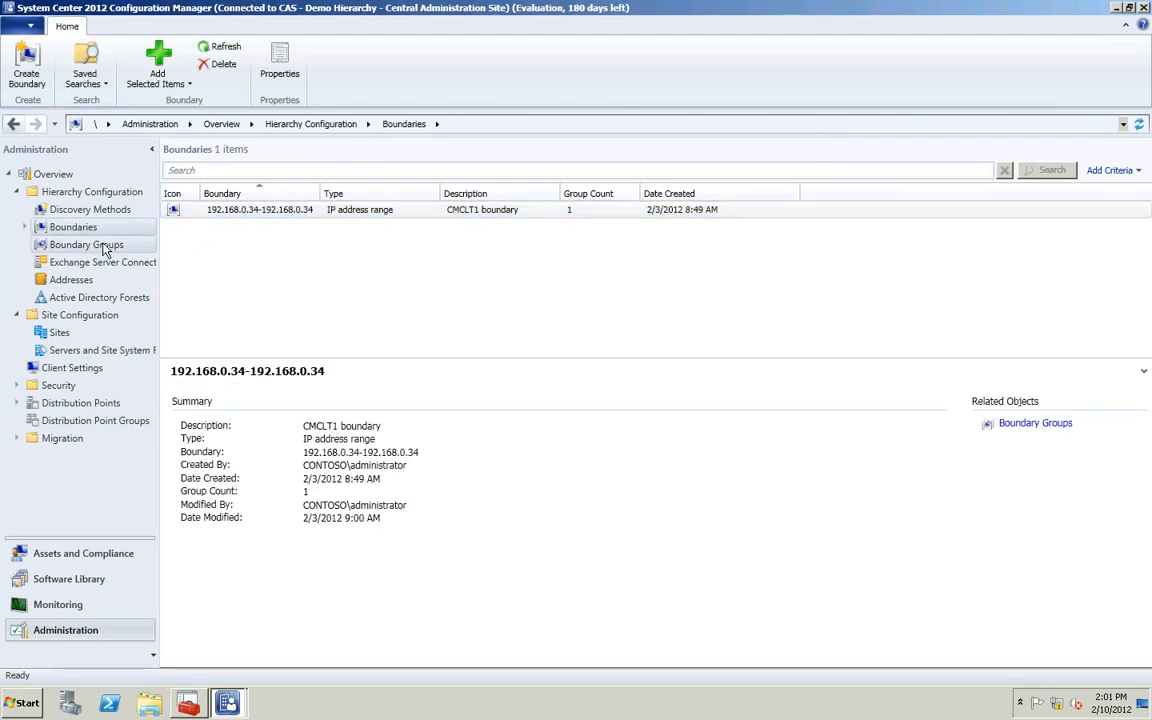
{"action": "left_click", "coordinate": [220, 212]}
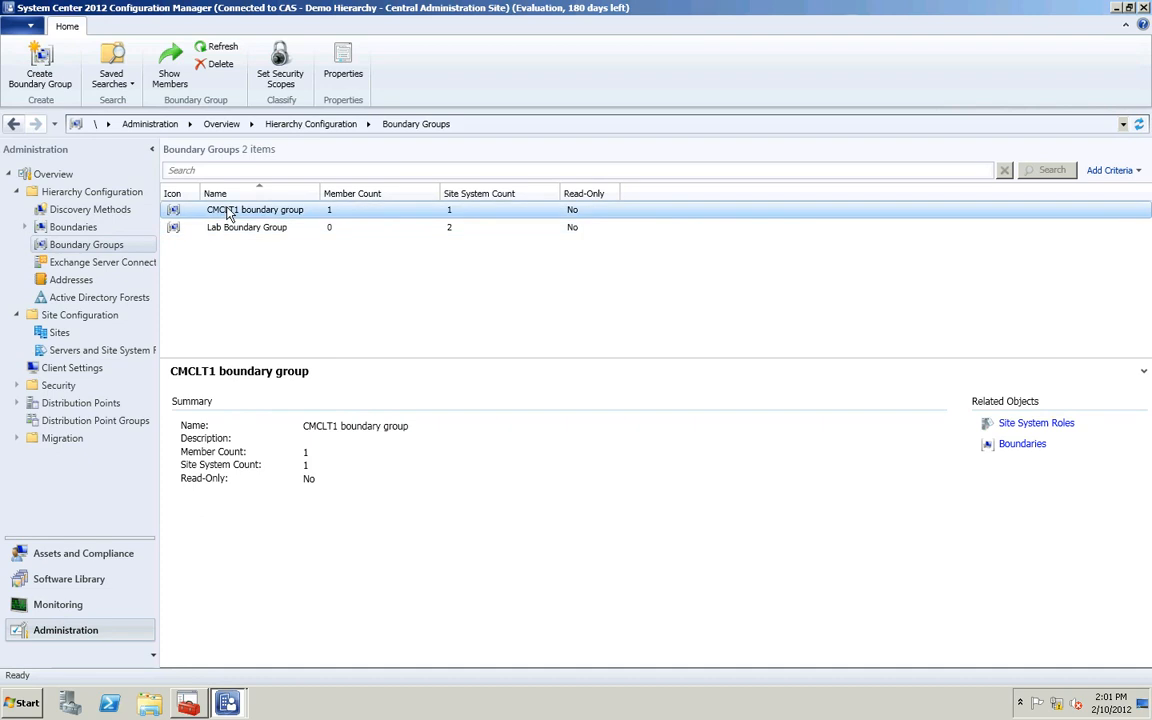
{"action": "right_click", "coordinate": [228, 212]}
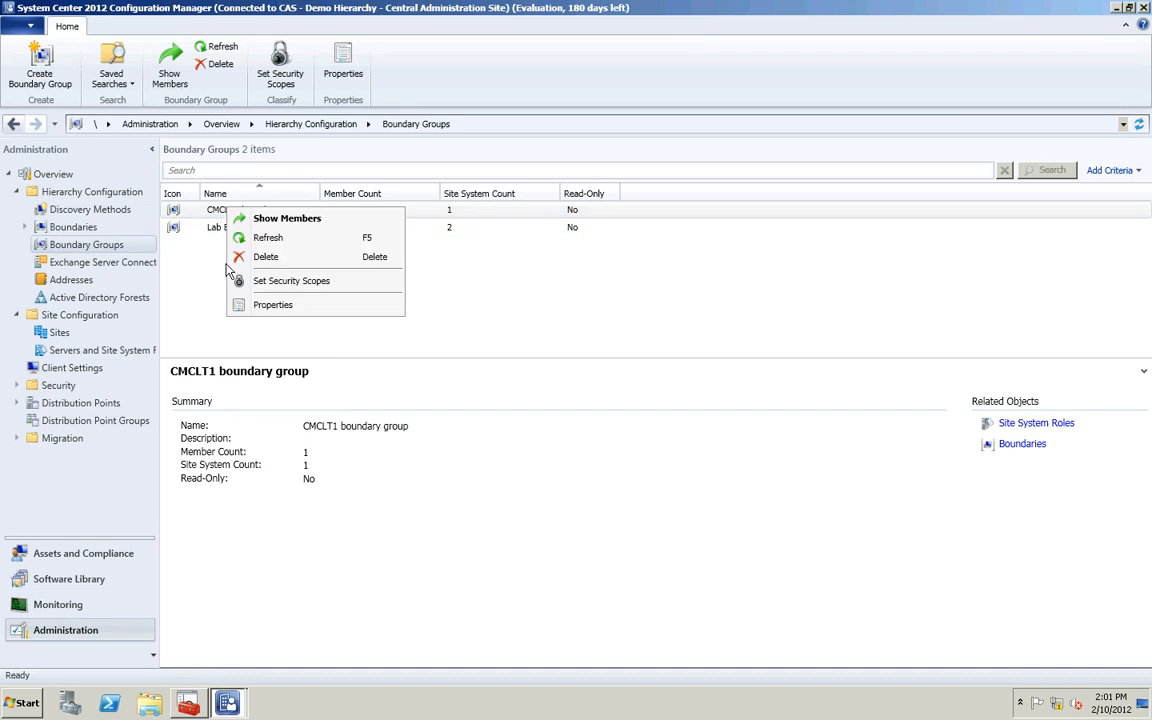
{"action": "left_click", "coordinate": [270, 305]}
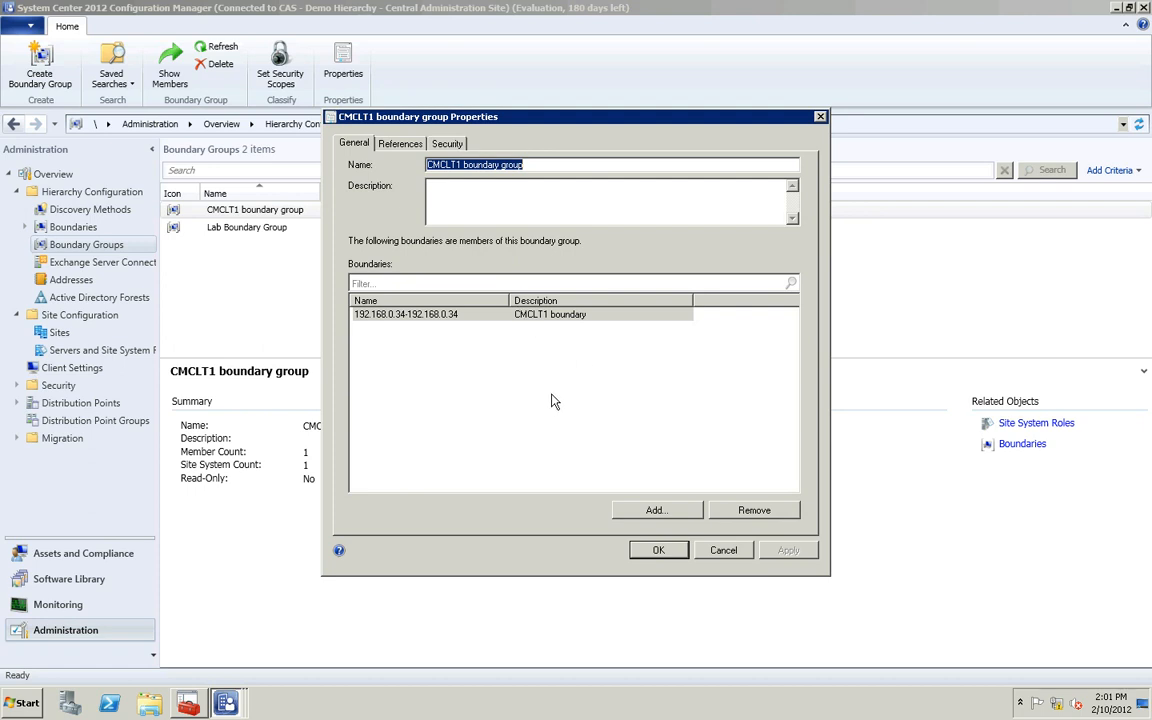
{"action": "left_click", "coordinate": [723, 550]}
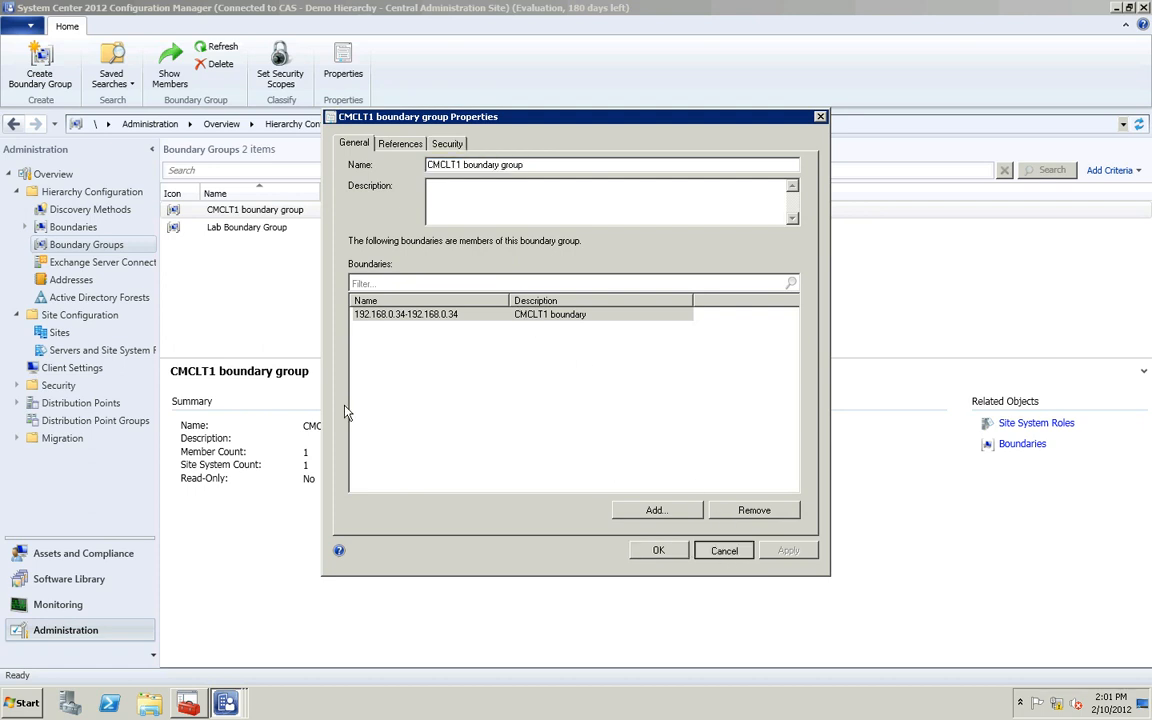
Open the CMCLT1 boundary's properties to review its IP address range and boundary group membership
{"action": "left_click", "coordinate": [74, 227]}
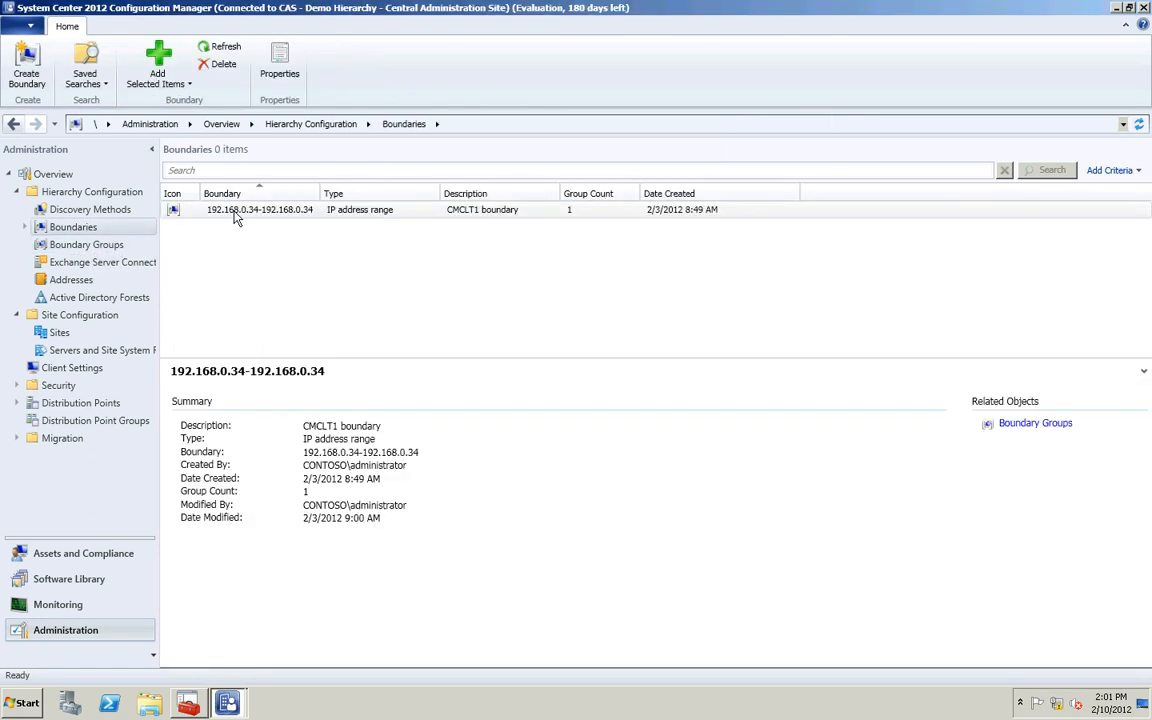
{"action": "right_click", "coordinate": [238, 218]}
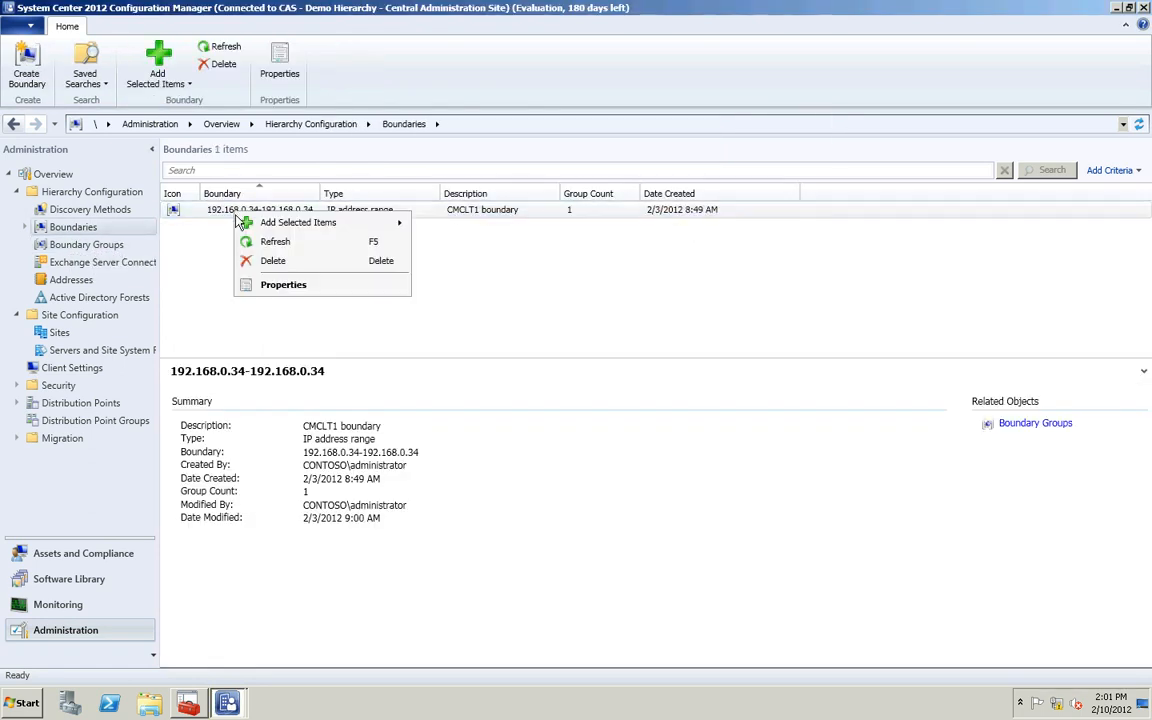
{"action": "left_click", "coordinate": [276, 285]}
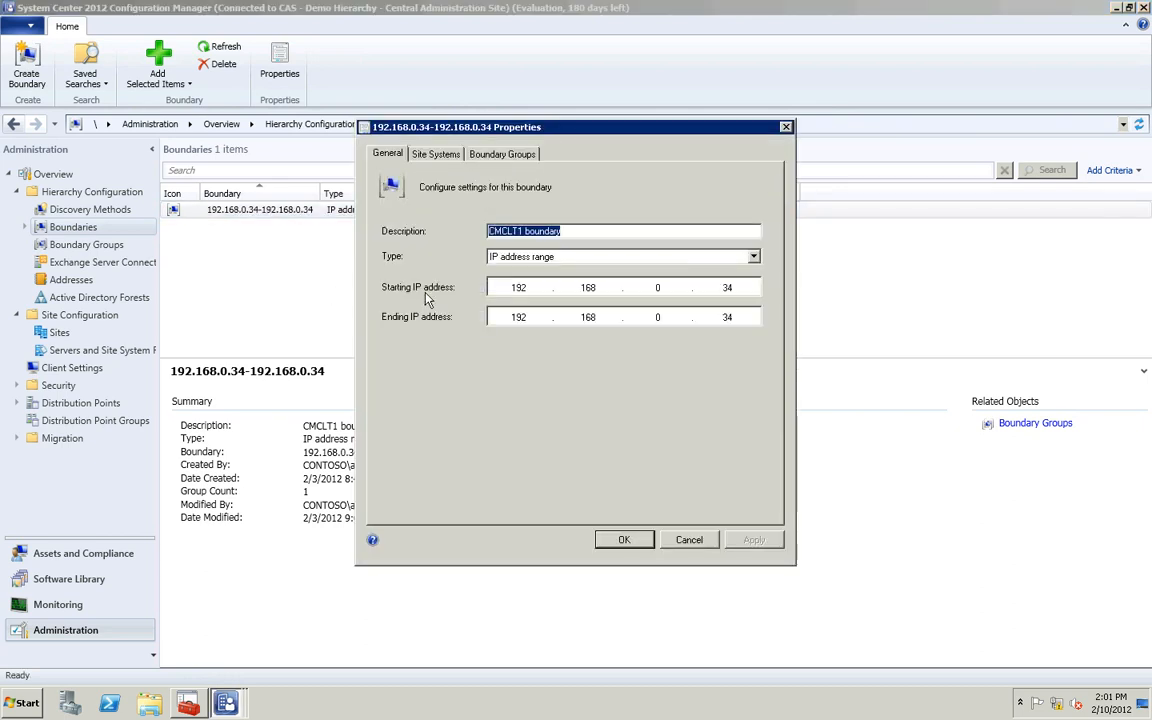
{"action": "left_click", "coordinate": [502, 154]}
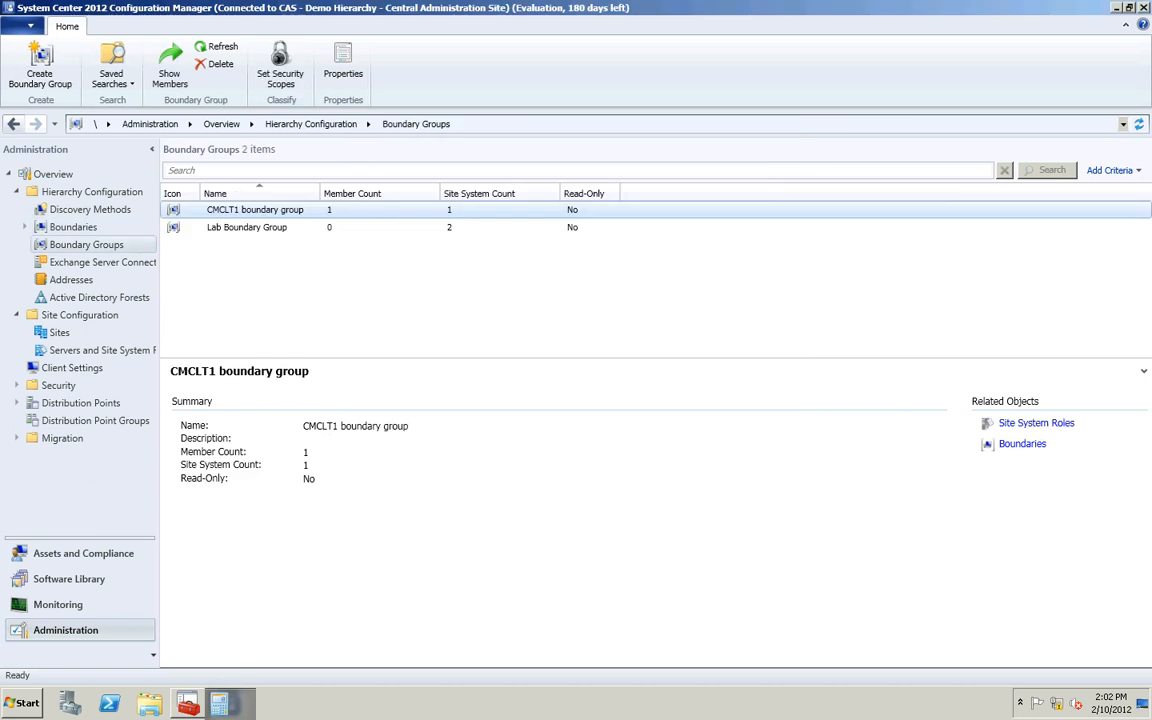
Examine the CMCLT1 boundary group's assigned site, member boundaries and site system server connection speed, and close its properties without changes
{"action": "right_click", "coordinate": [246, 214]}
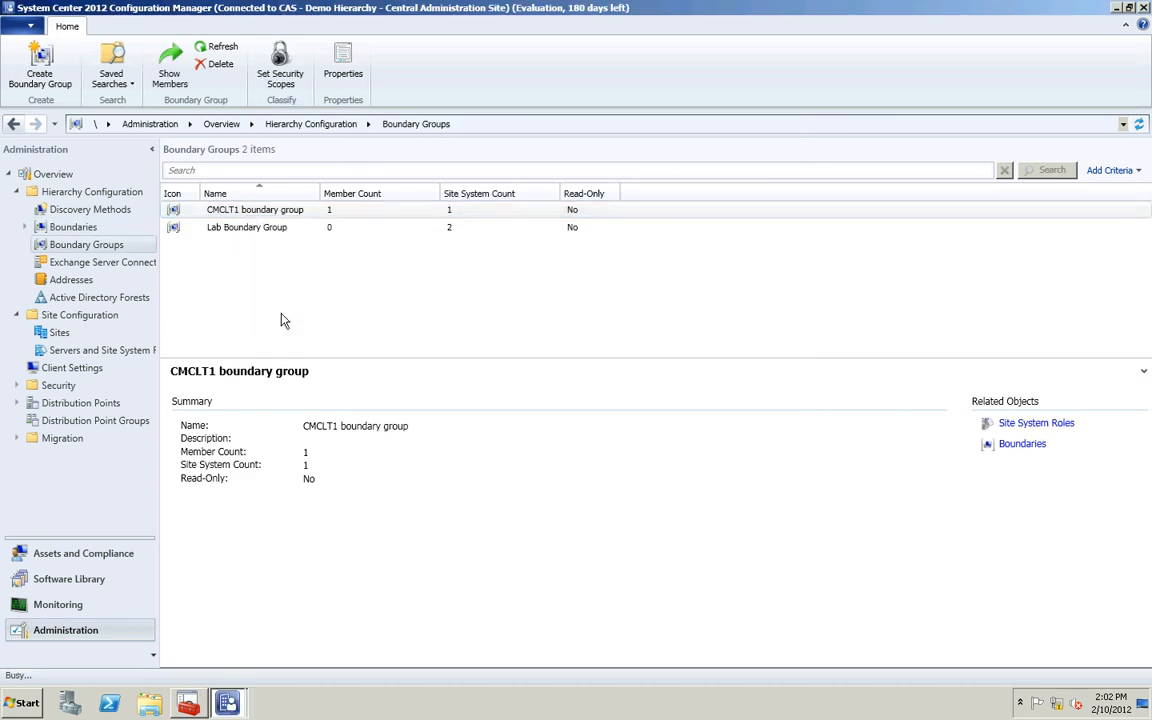
{"action": "left_click", "coordinate": [288, 314]}
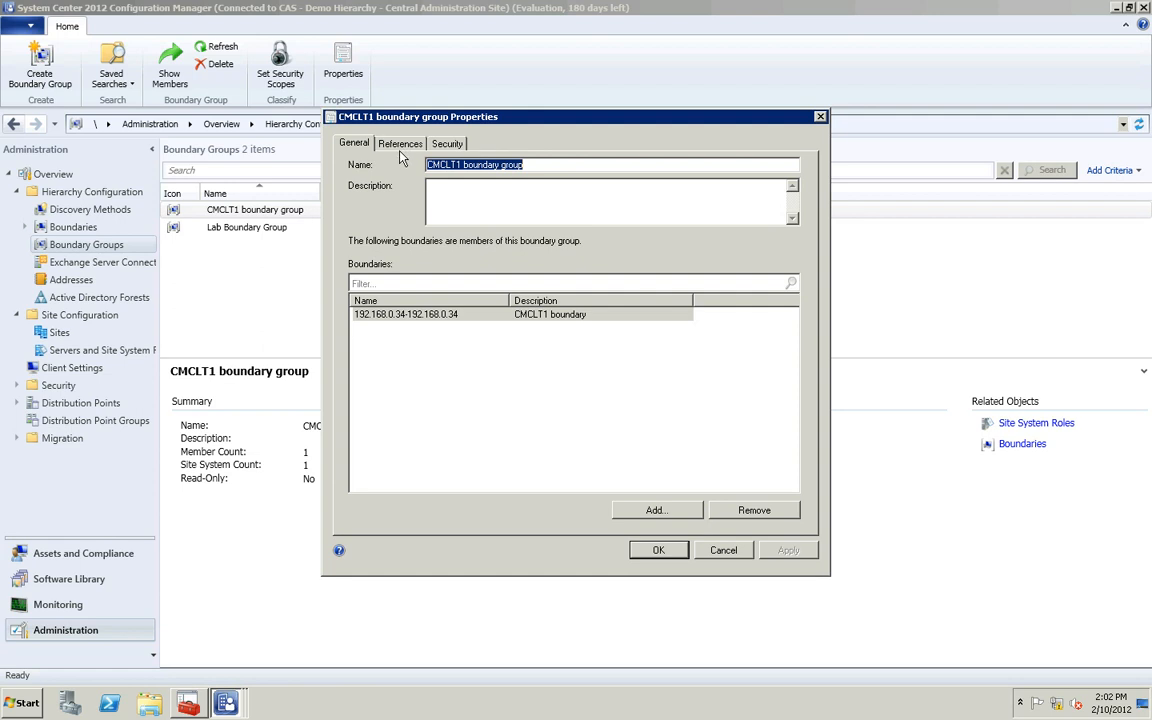
{"action": "left_click", "coordinate": [400, 144]}
{"action": "left_click", "coordinate": [447, 440]}
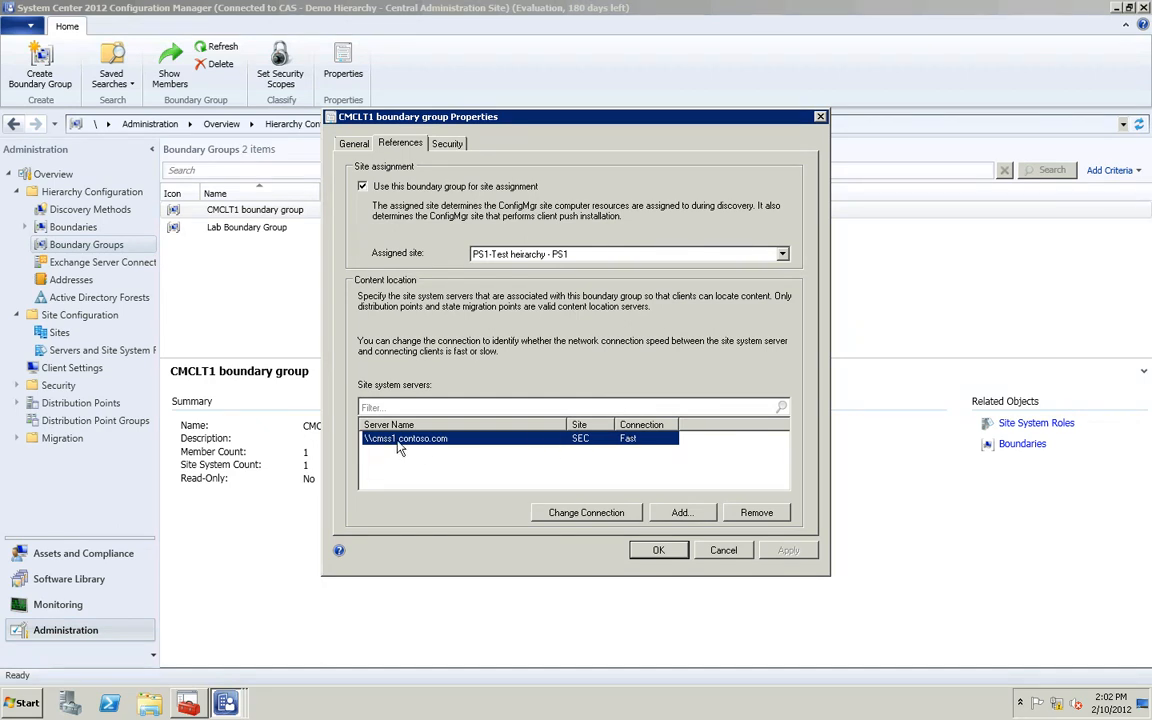
{"action": "left_click", "coordinate": [354, 144]}
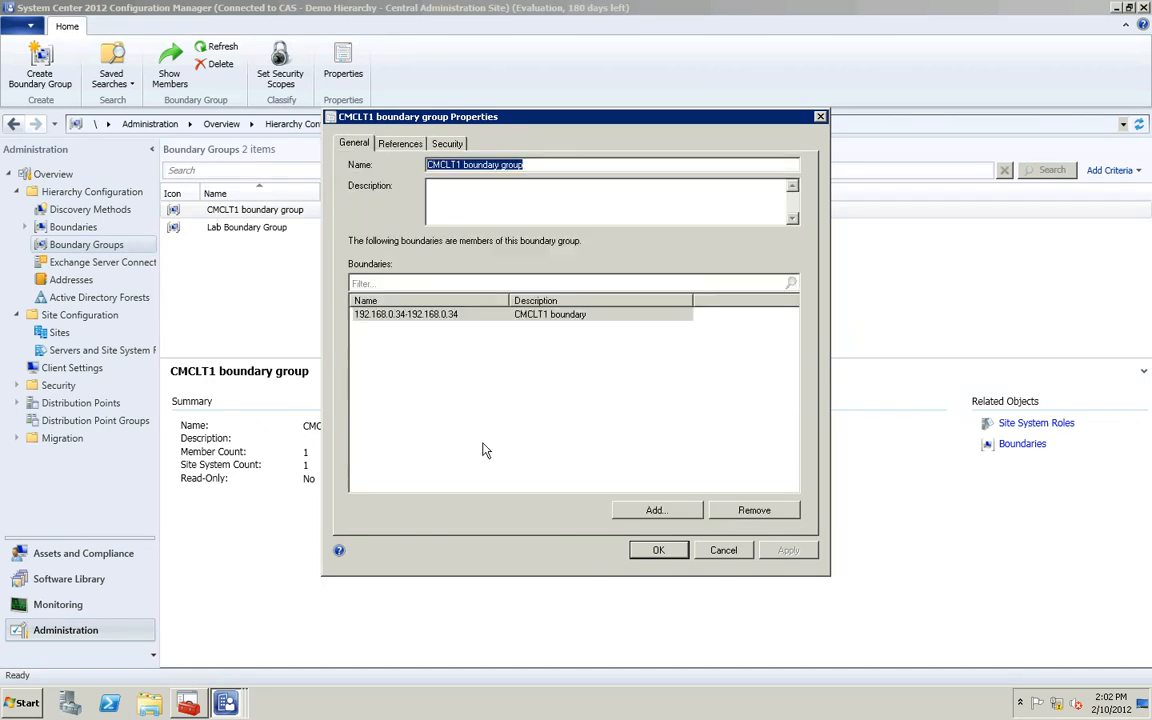
{"action": "left_click", "coordinate": [382, 144]}
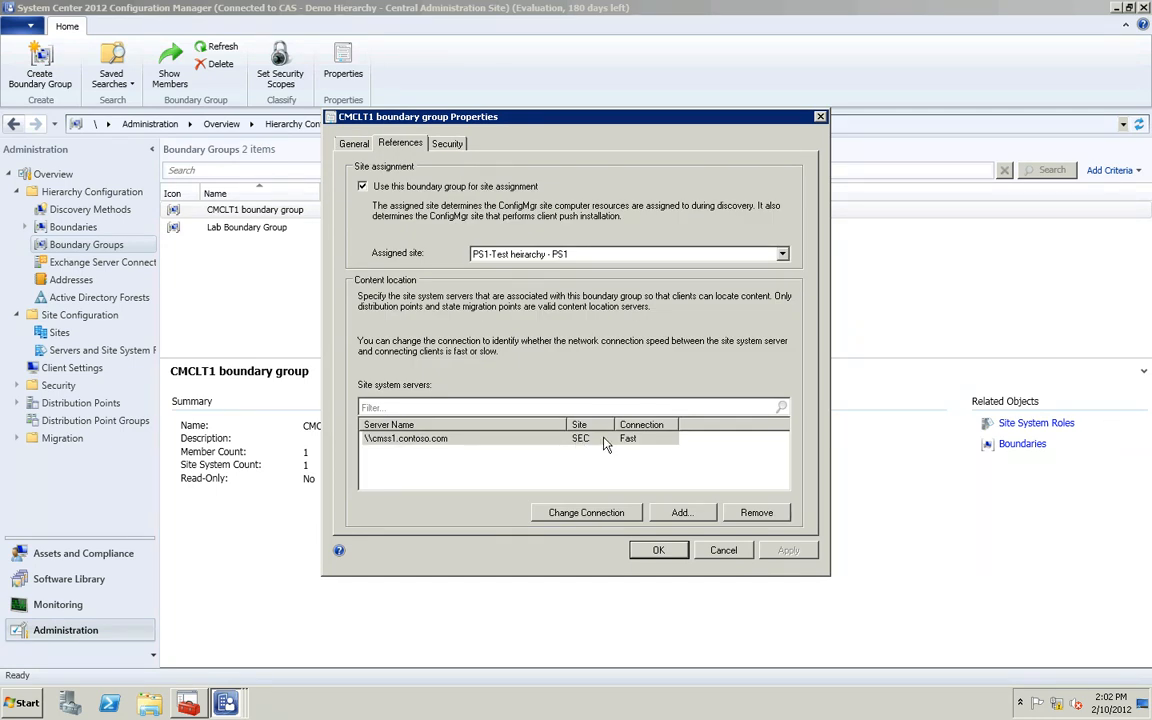
{"action": "left_click", "coordinate": [723, 551]}
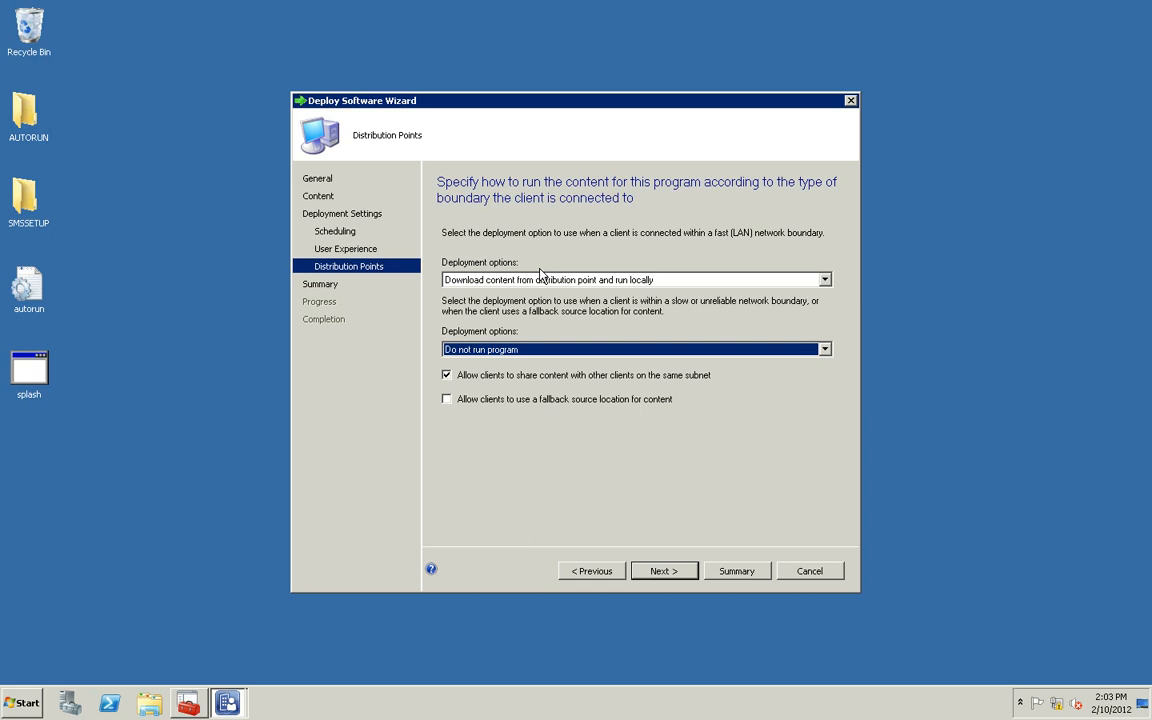
Keep Do not run program for slow or unreliable networks, confirm the deployment summary, and complete and close the Deploy Software Wizard
{"action": "left_click", "coordinate": [517, 352]}
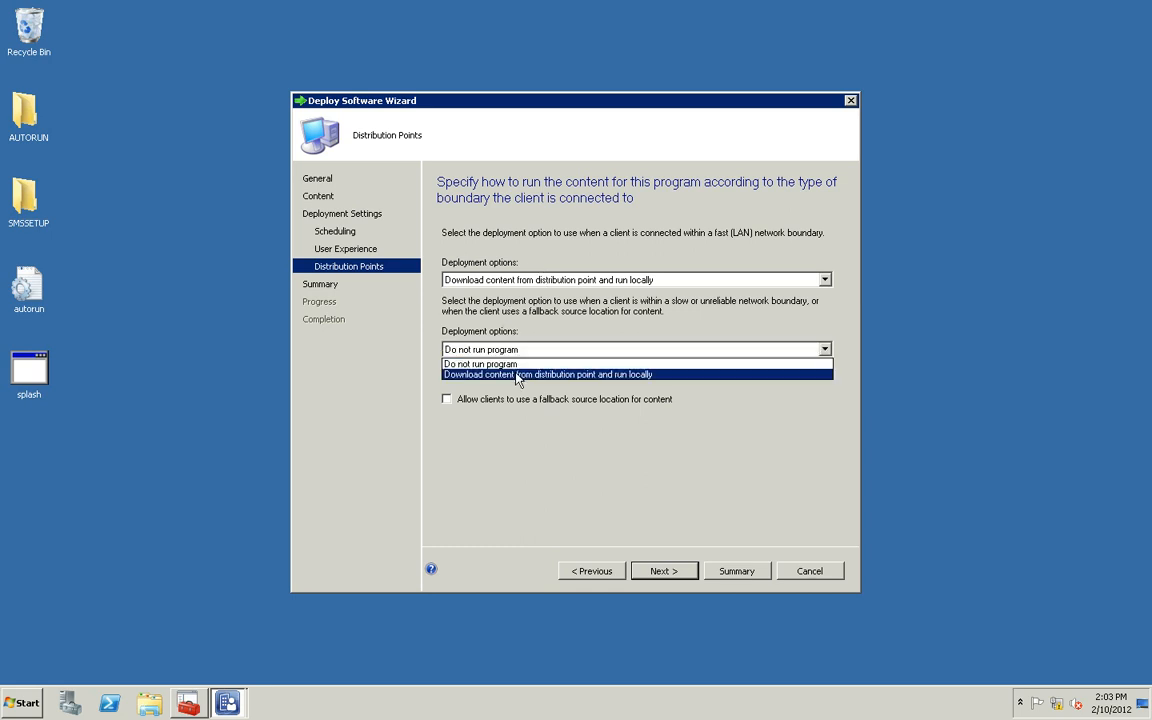
{"action": "left_click", "coordinate": [471, 347]}
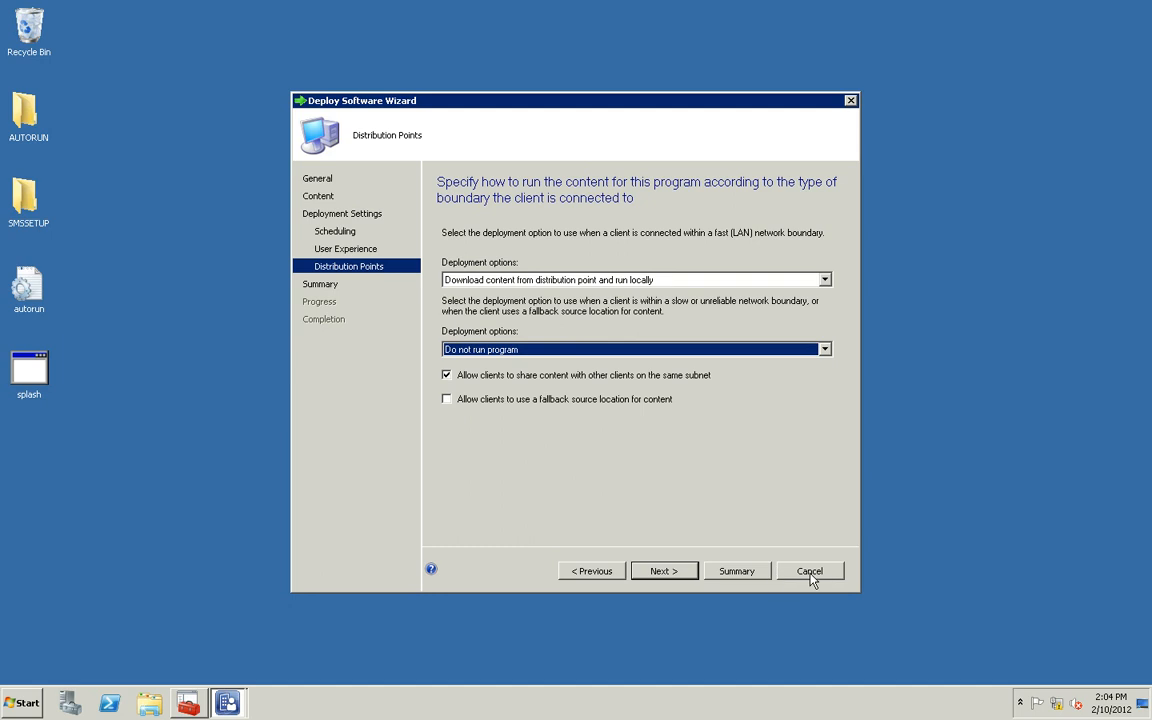
{"action": "left_click", "coordinate": [666, 572]}
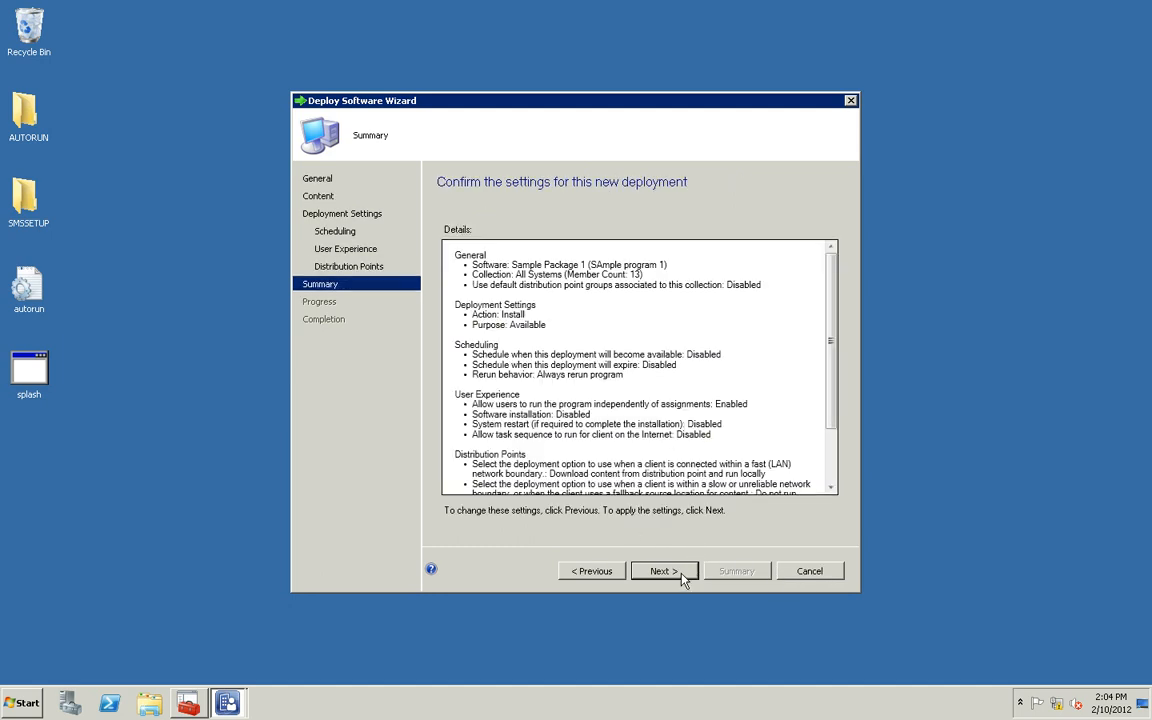
{"action": "left_click", "coordinate": [683, 574]}
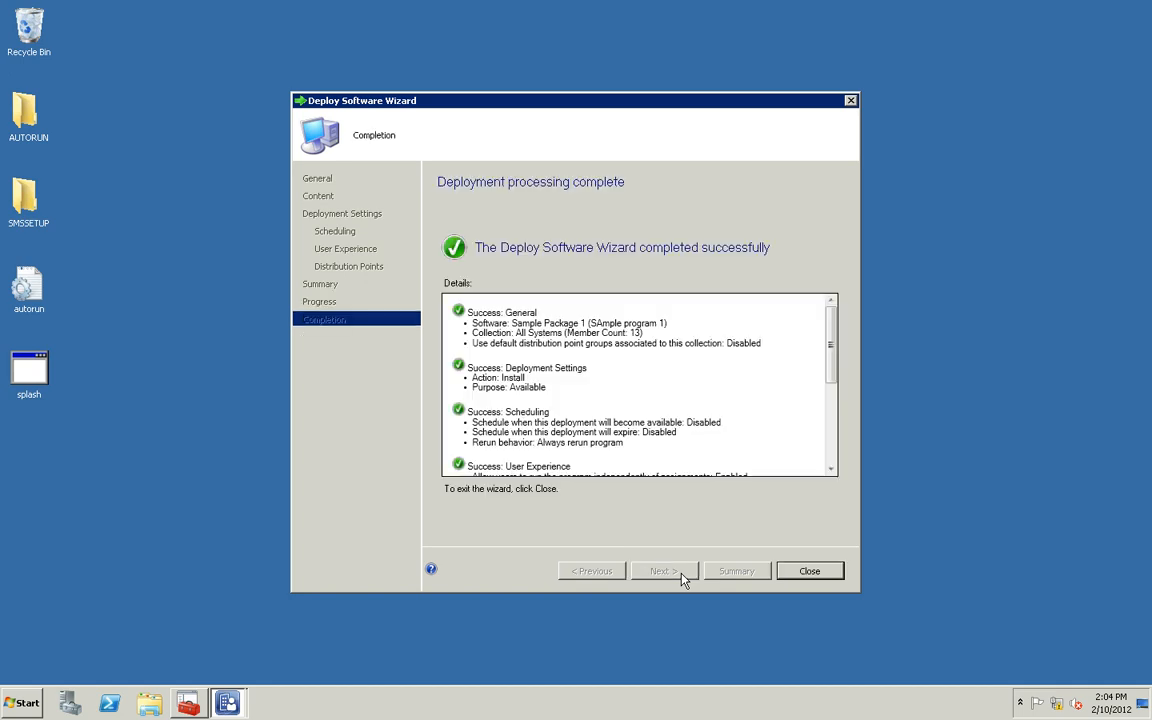
{"action": "left_click", "coordinate": [792, 576]}
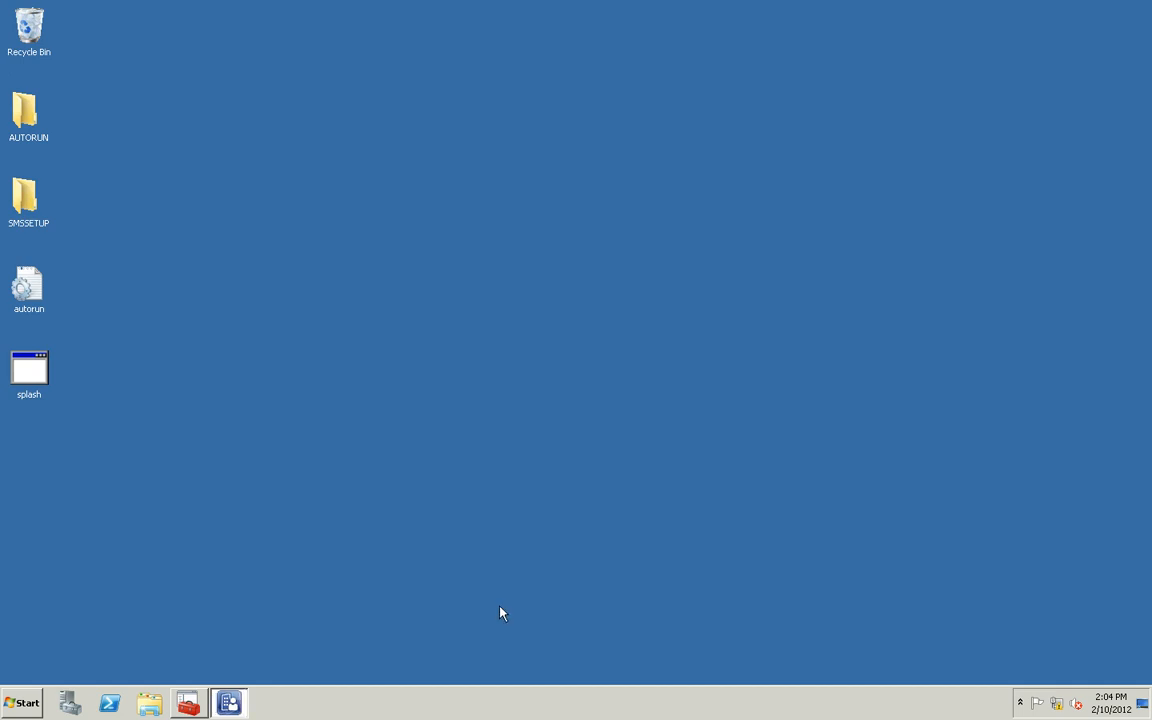
Return to the Configuration Manager console and review the CMCLT1 boundary group's content location references, closing its properties without changes
{"action": "left_click", "coordinate": [229, 702]}
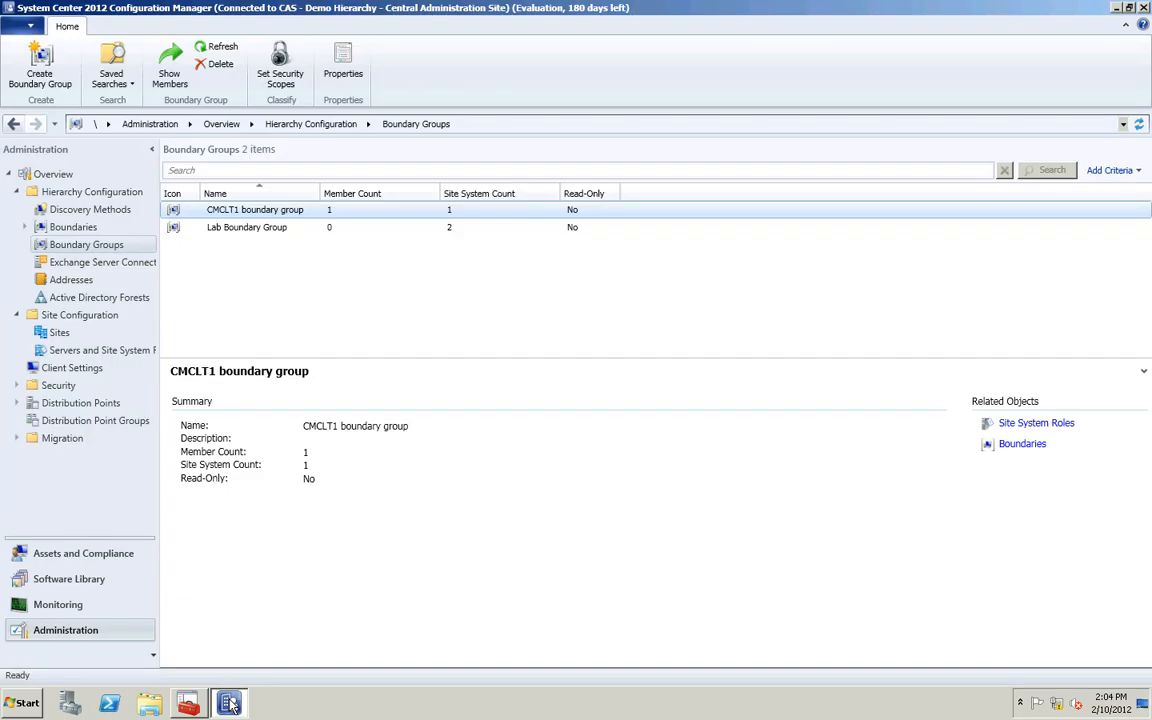
{"action": "right_click", "coordinate": [230, 215]}
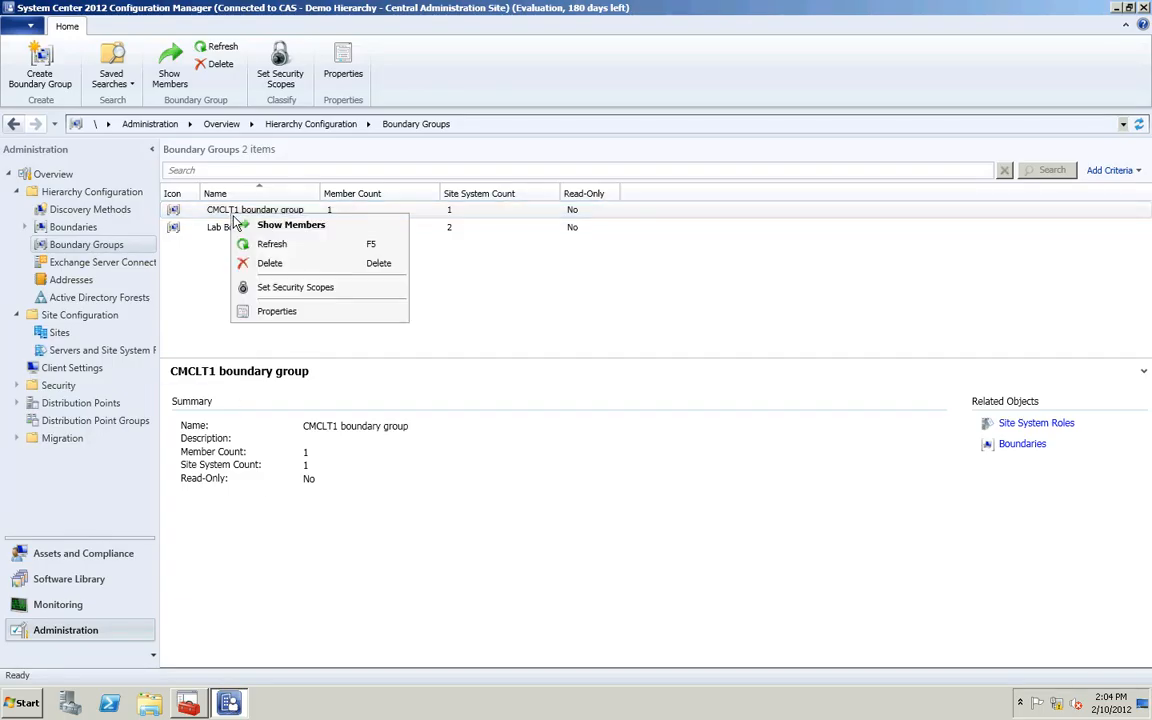
{"action": "left_click", "coordinate": [278, 312]}
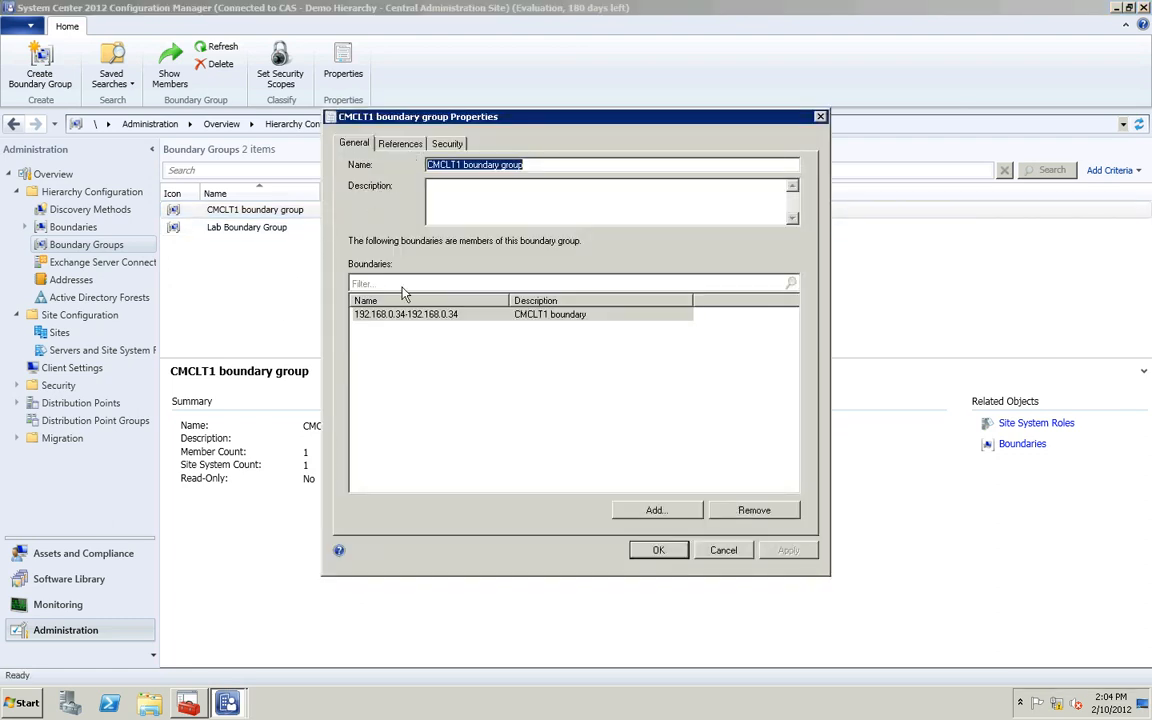
{"action": "left_click", "coordinate": [399, 143]}
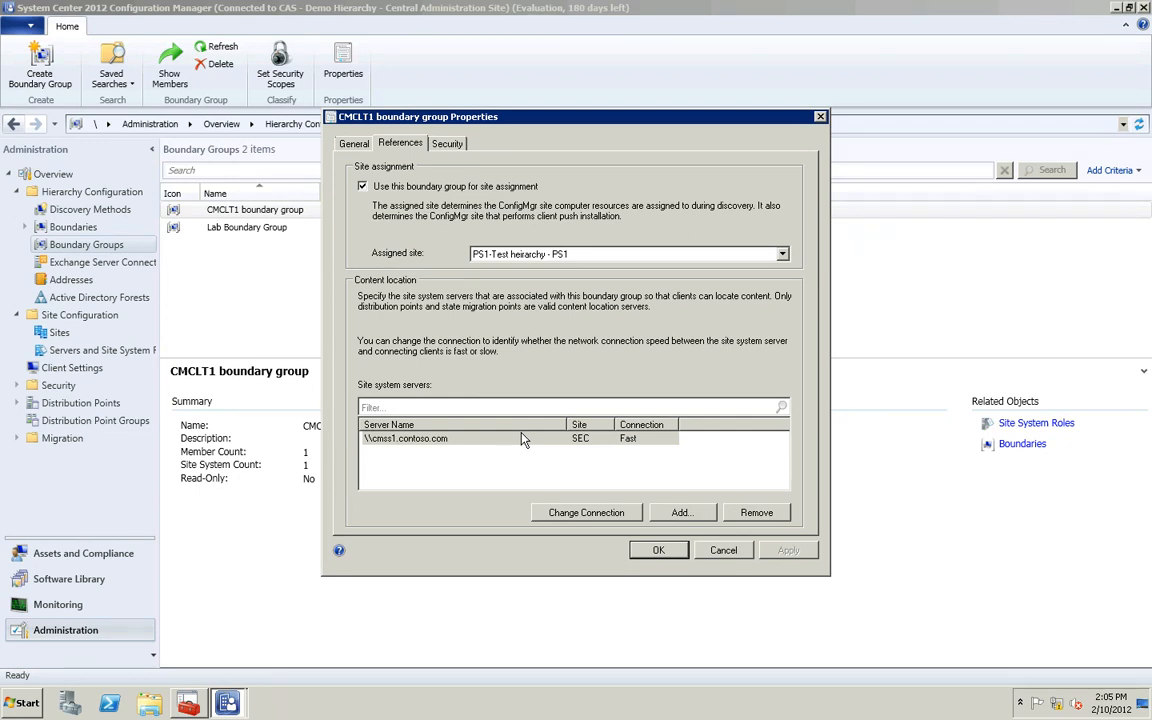
{"action": "left_click", "coordinate": [724, 550]}
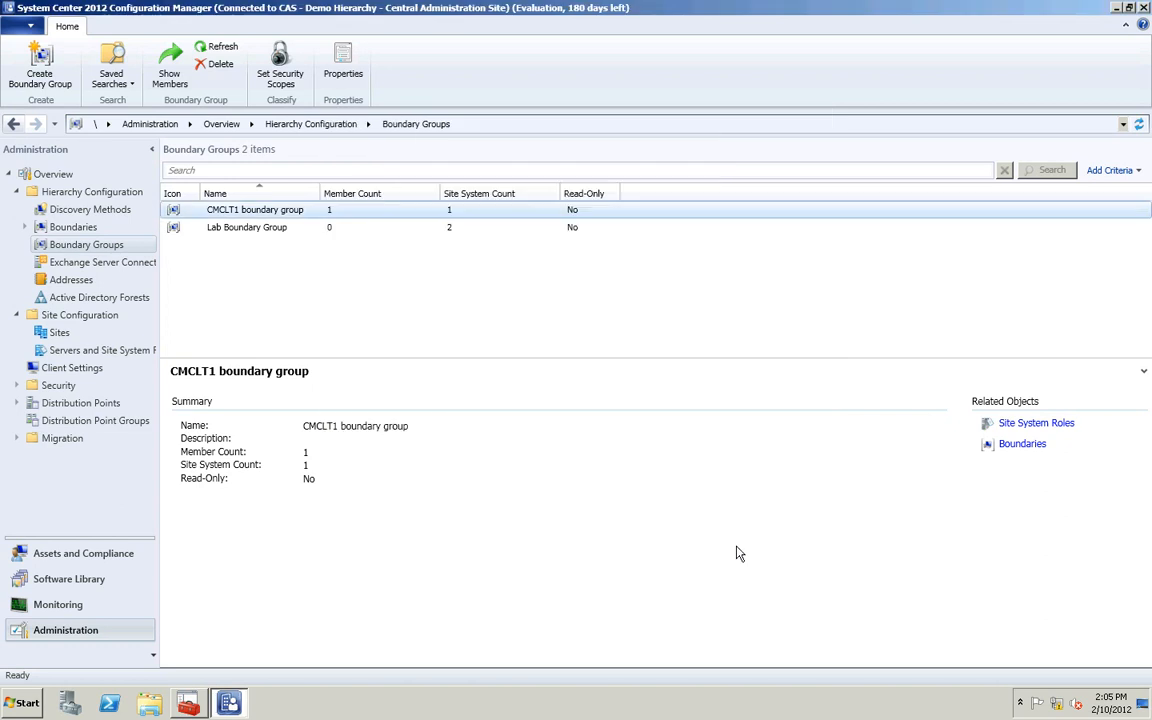